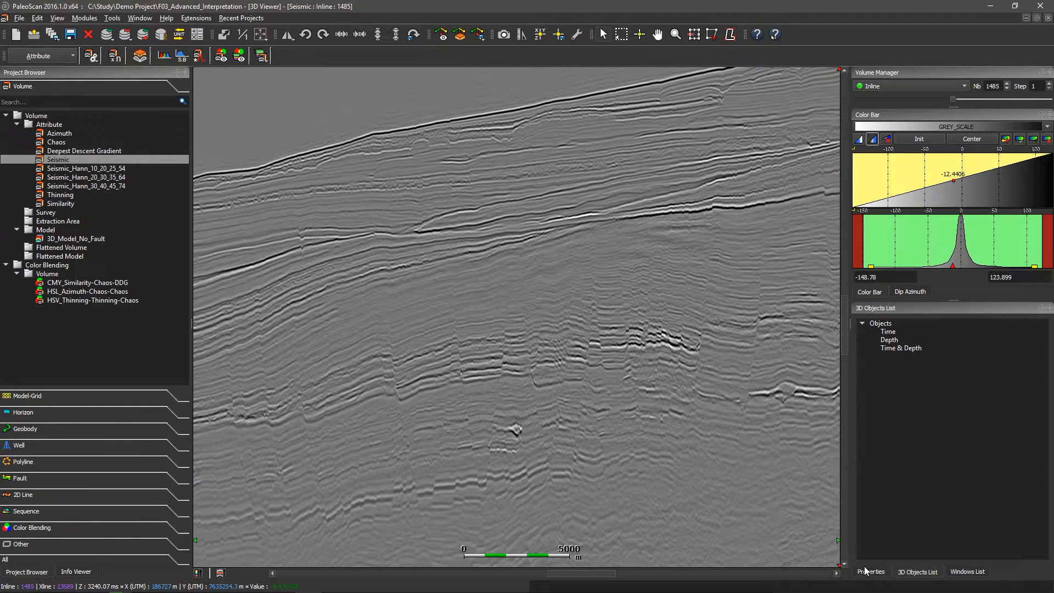
- Apply the RMS Amplitude attribute to the displayed seismic inline with a window size of 5 samples
{"action": "left_click", "coordinate": [870, 572]}
{"action": "left_click", "coordinate": [912, 330]}
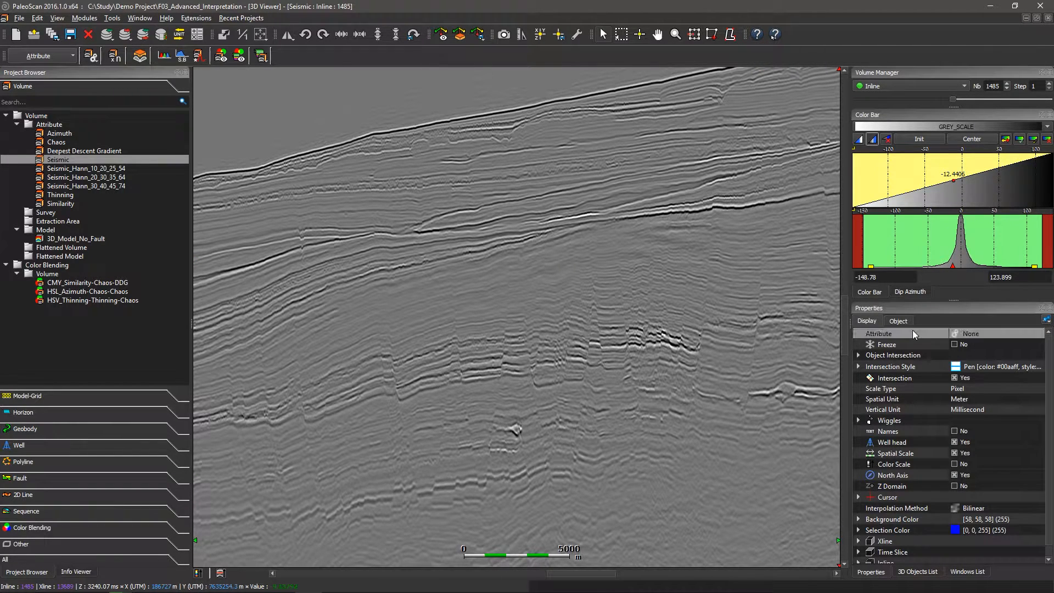
{"action": "left_click", "coordinate": [983, 331]}
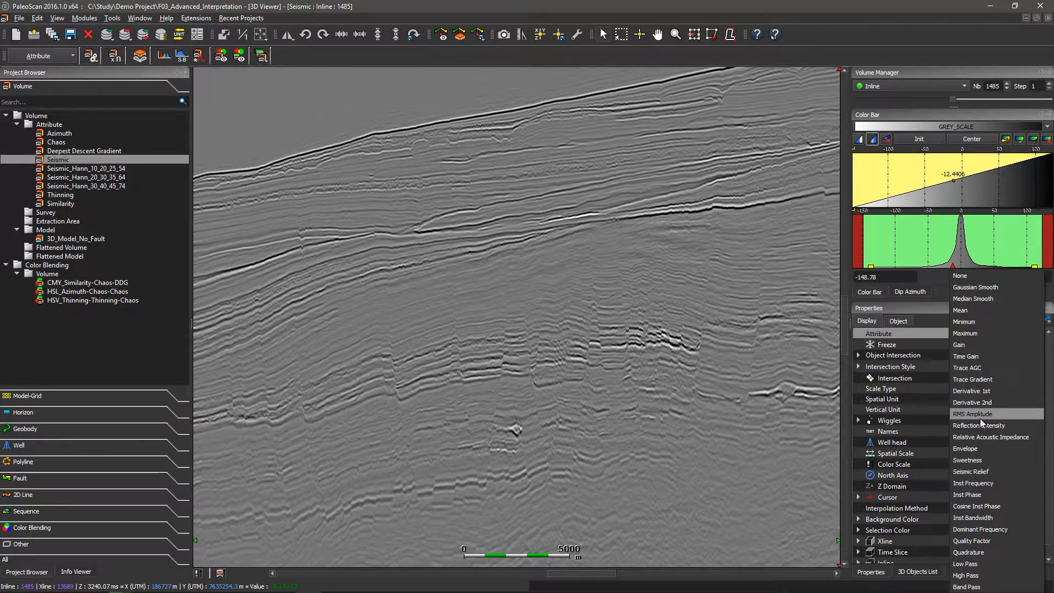
{"action": "left_click", "coordinate": [978, 416]}
{"action": "left_click", "coordinate": [970, 344]}
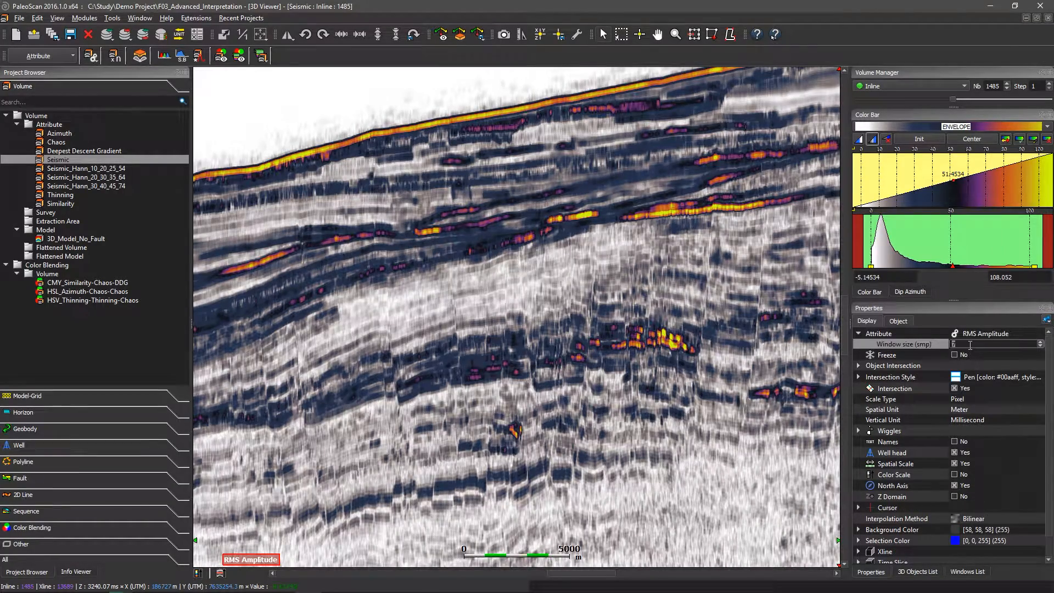
{"action": "scroll", "coordinate": [970, 346], "scroll_direction": "down", "scroll_amount": 3}
{"action": "scroll", "coordinate": [970, 345], "scroll_direction": "up", "scroll_amount": 2}
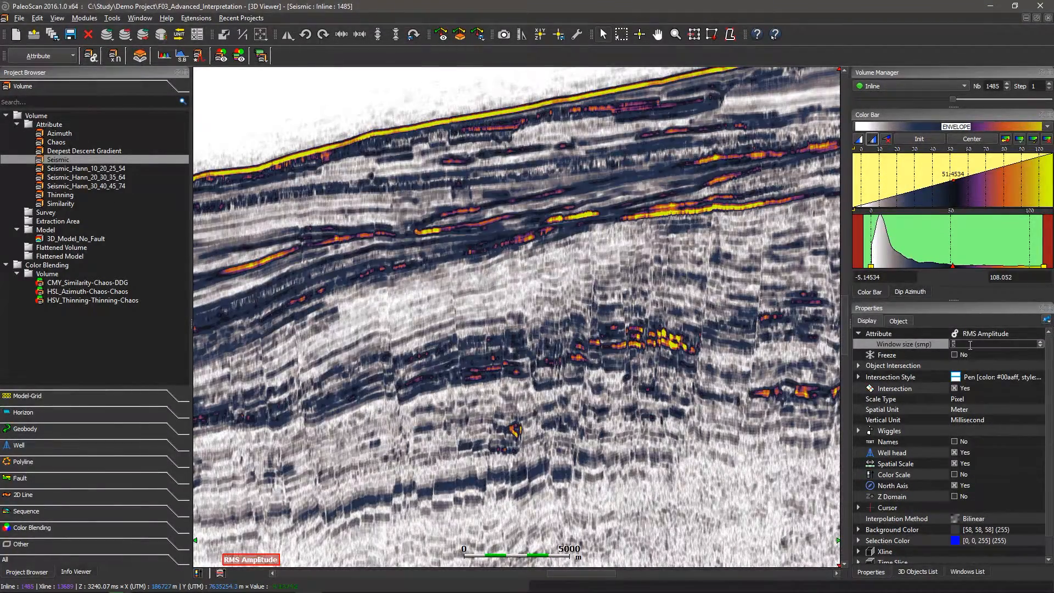
- Try the Low Pass and High Pass attributes on the seismic inline and settle on Band Pass
{"action": "left_click", "coordinate": [974, 332]}
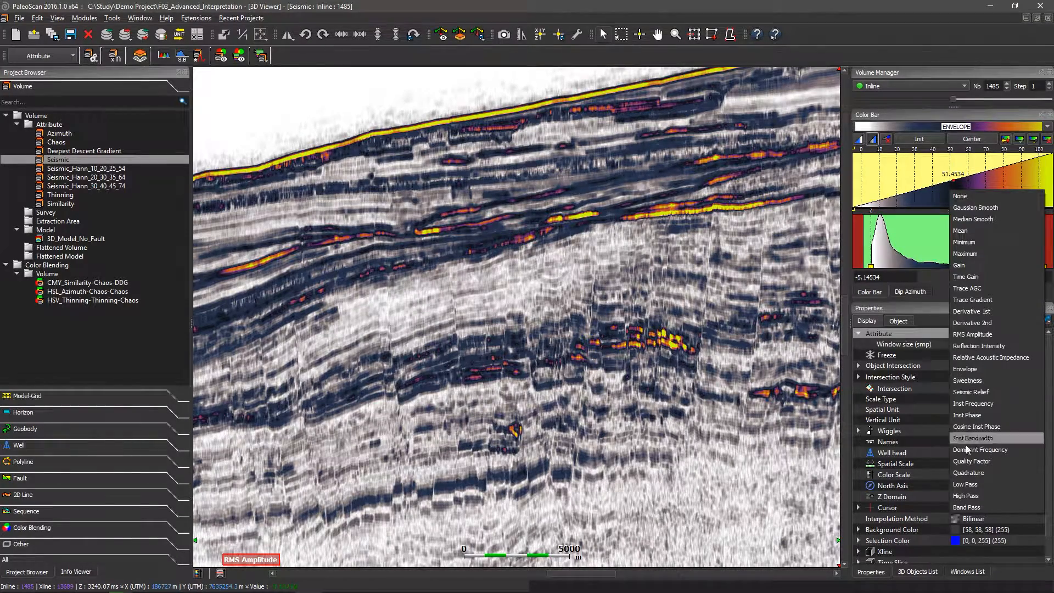
{"action": "left_click", "coordinate": [974, 484]}
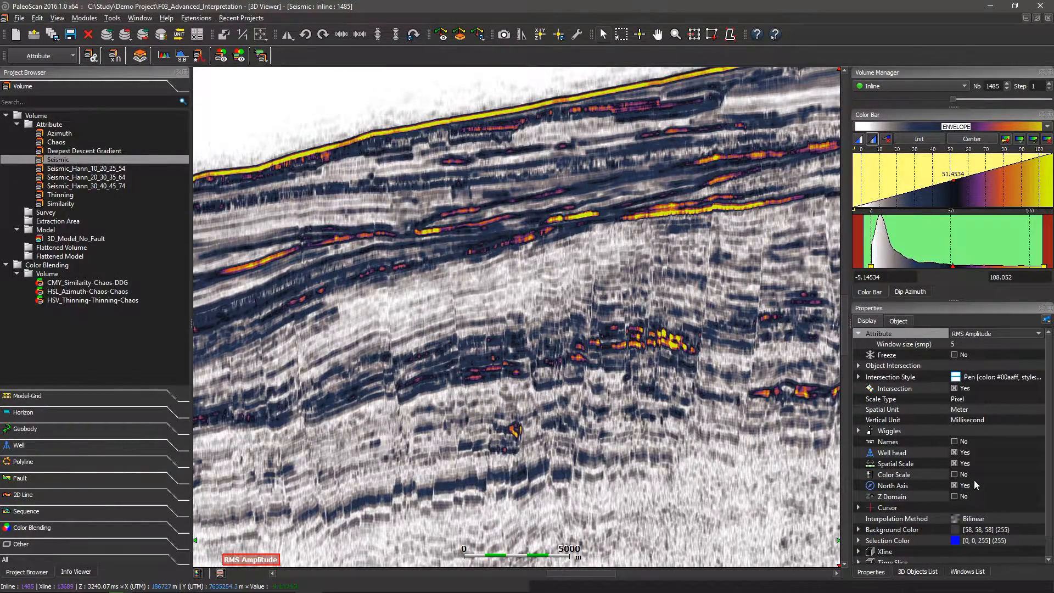
{"action": "left_click", "coordinate": [977, 332]}
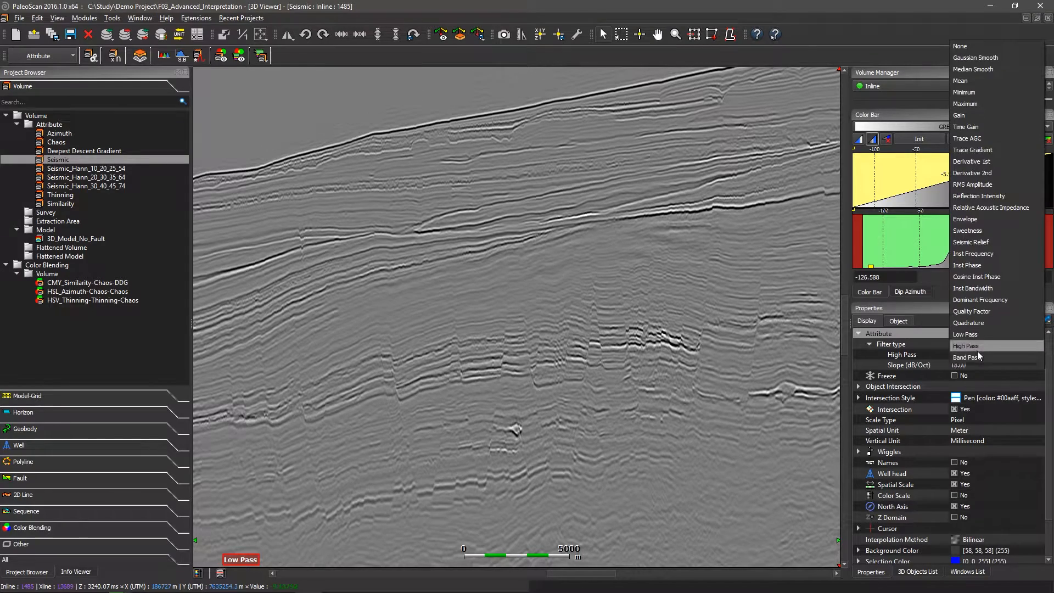
{"action": "left_click", "coordinate": [977, 347]}
{"action": "left_click", "coordinate": [976, 334]}
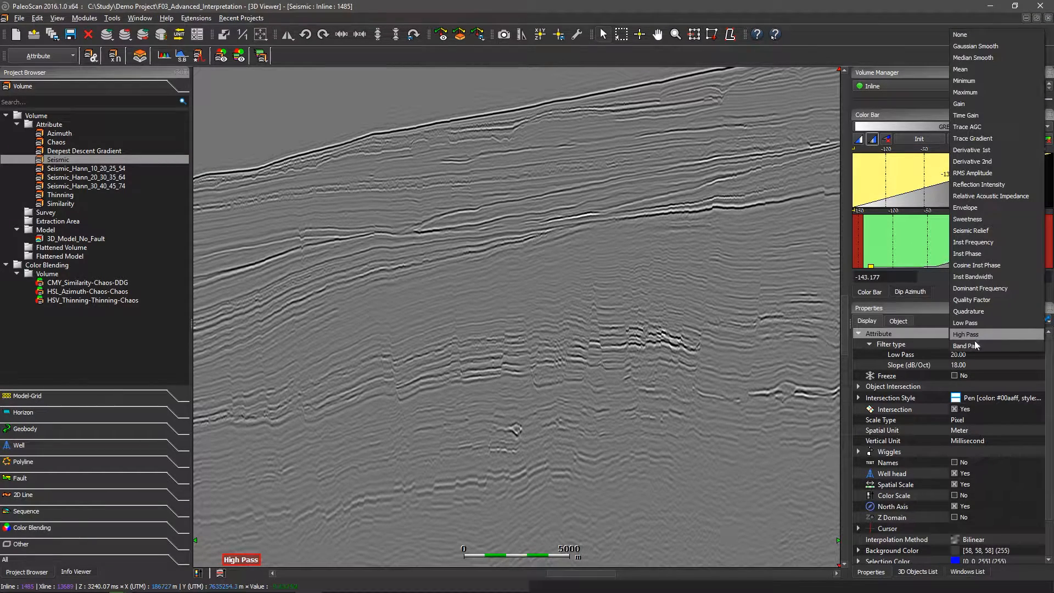
{"action": "left_click", "coordinate": [973, 346]}
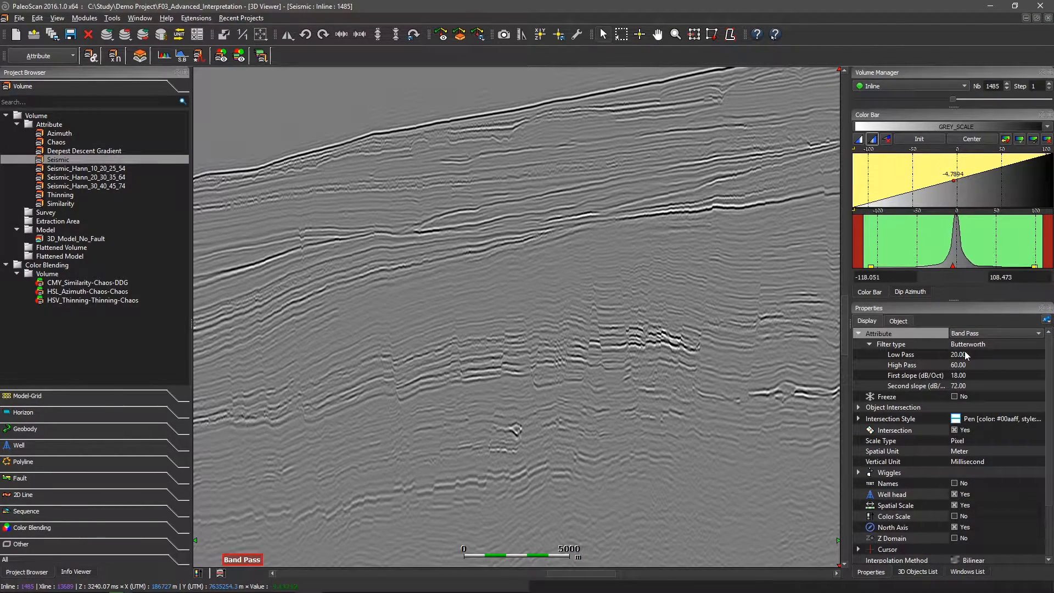
- Change the band-pass filter type to Ricker and set its central frequency to 25
{"action": "left_click", "coordinate": [972, 345]}
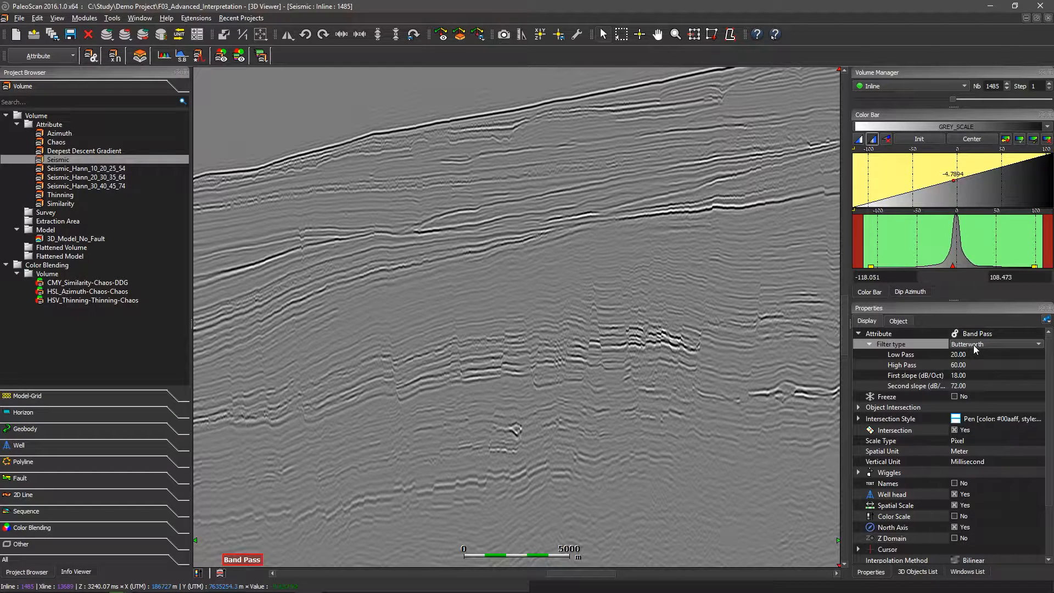
{"action": "left_click", "coordinate": [974, 345]}
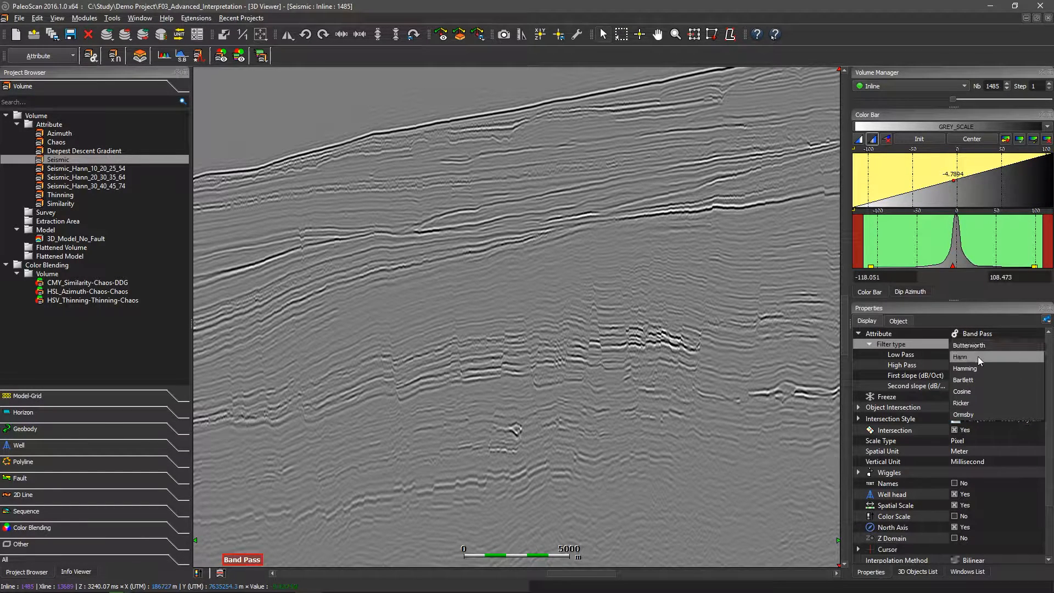
{"action": "left_click", "coordinate": [979, 403]}
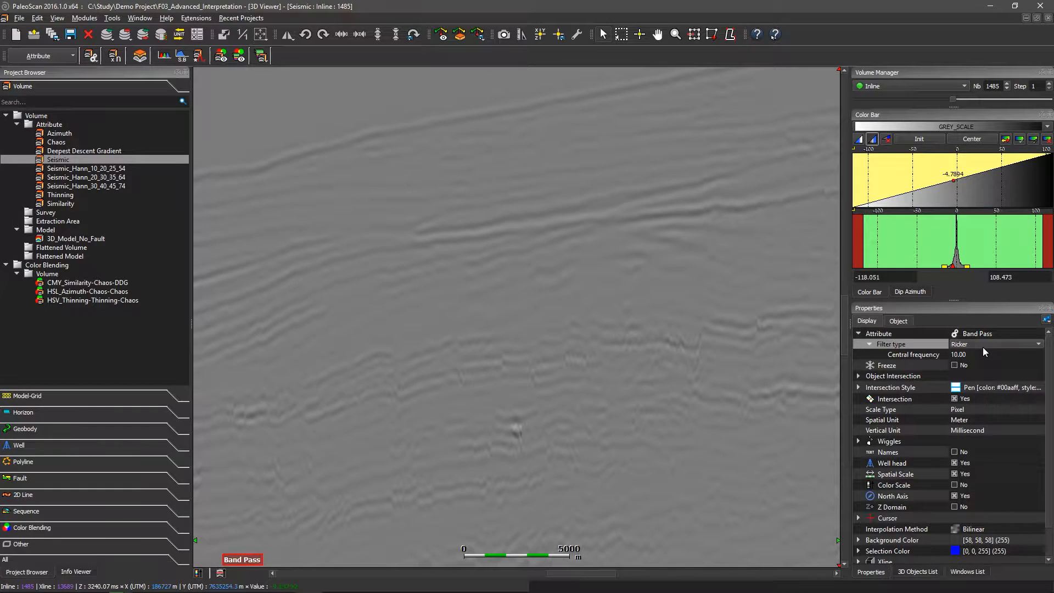
{"action": "left_click", "coordinate": [981, 352]}
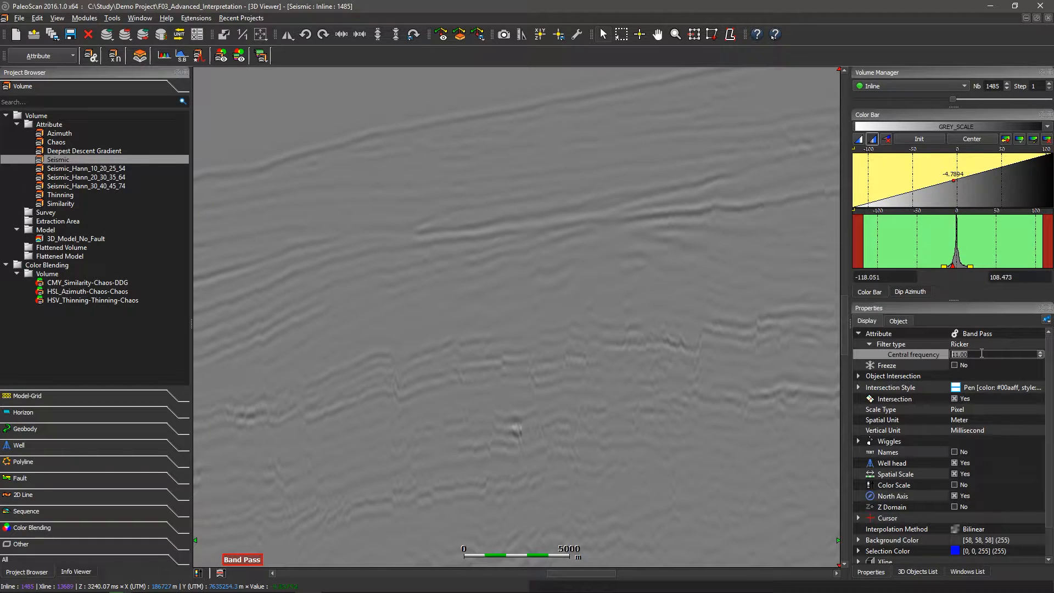
{"action": "scroll", "coordinate": [982, 353], "scroll_direction": "up", "scroll_amount": 8}
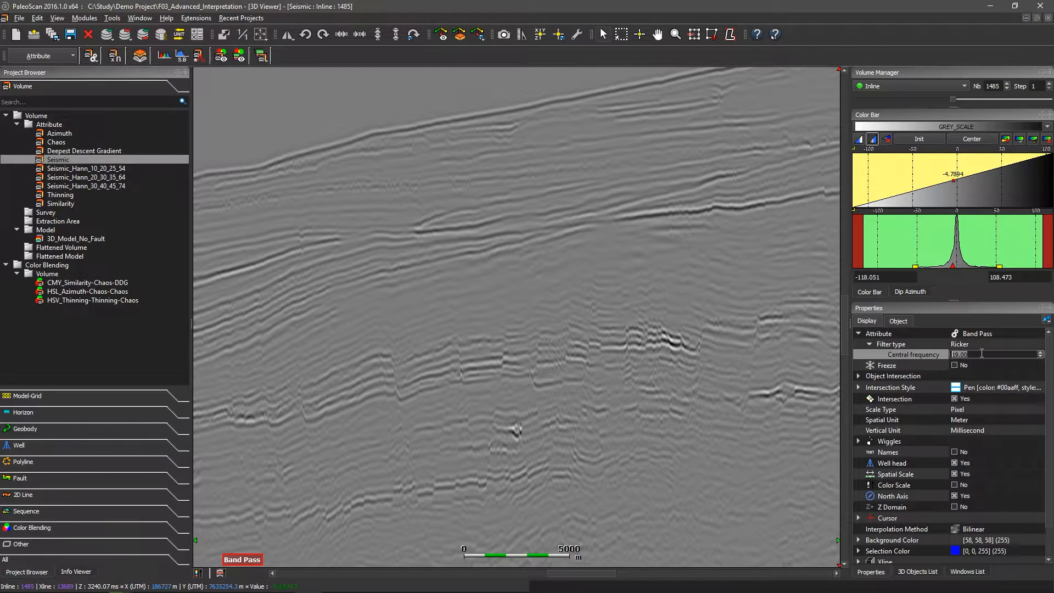
{"action": "scroll", "coordinate": [981, 353], "scroll_direction": "up", "scroll_amount": 4}
{"action": "scroll", "coordinate": [982, 353], "scroll_direction": "up", "scroll_amount": 1}
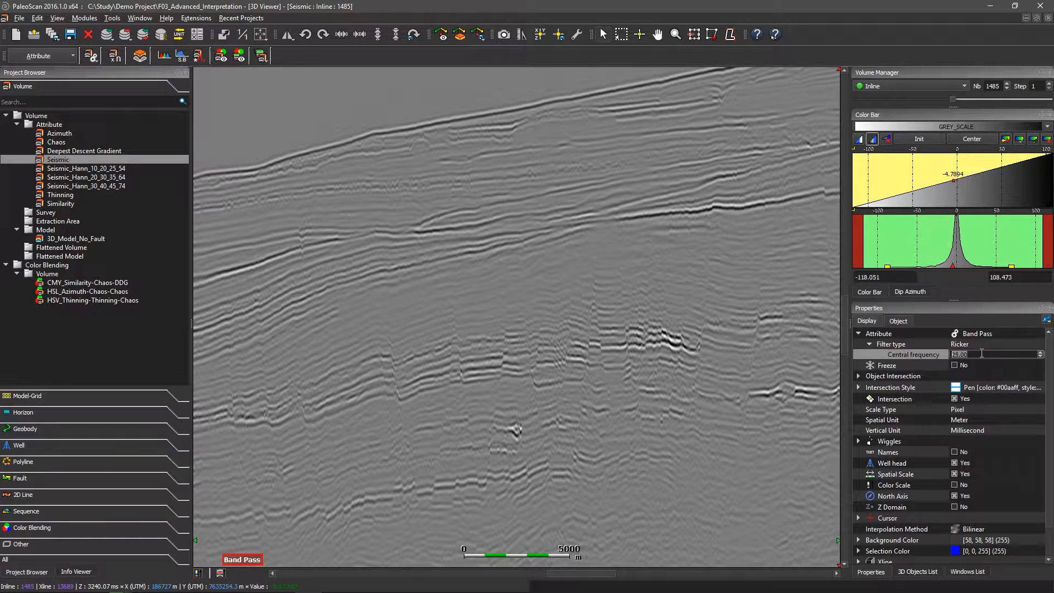
{"action": "scroll", "coordinate": [982, 353], "scroll_direction": "up", "scroll_amount": 2}
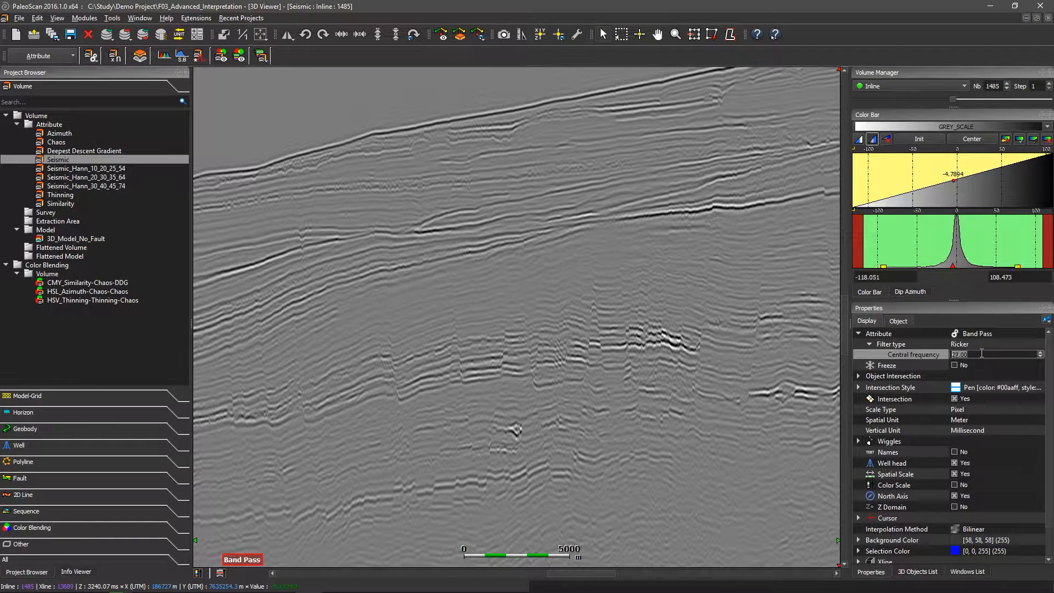
{"action": "scroll", "coordinate": [982, 353], "scroll_direction": "down", "scroll_amount": 2}
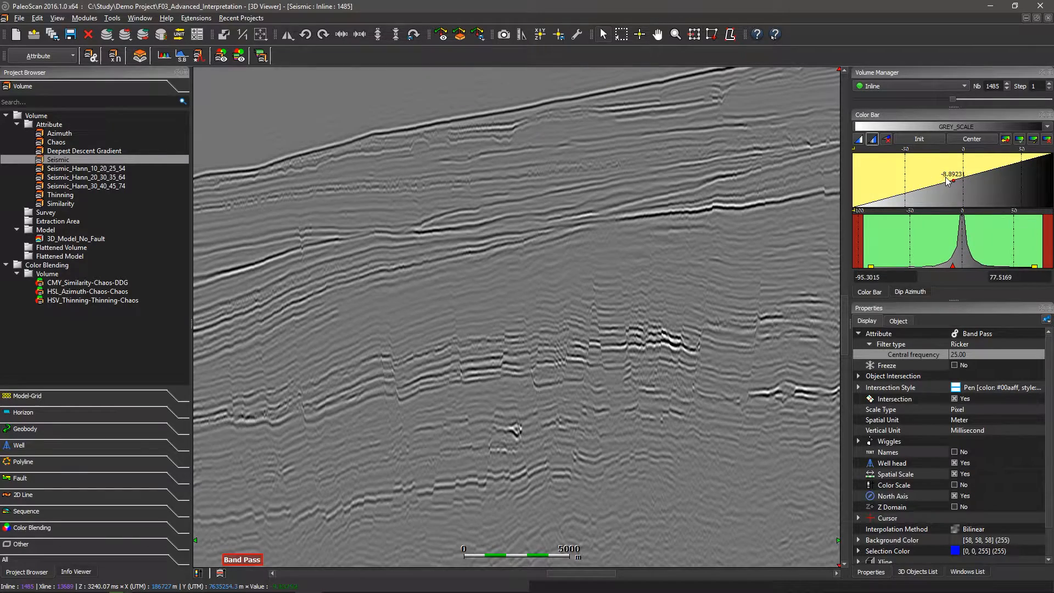
- Increase the contrast of the grey-scale colour ramp and shift its midpoint to about -12.18
{"action": "scroll", "coordinate": [945, 178], "scroll_direction": "up", "scroll_amount": 3}
{"action": "left_click_drag", "start_coordinate": [946, 177], "coordinate": [943, 178]}
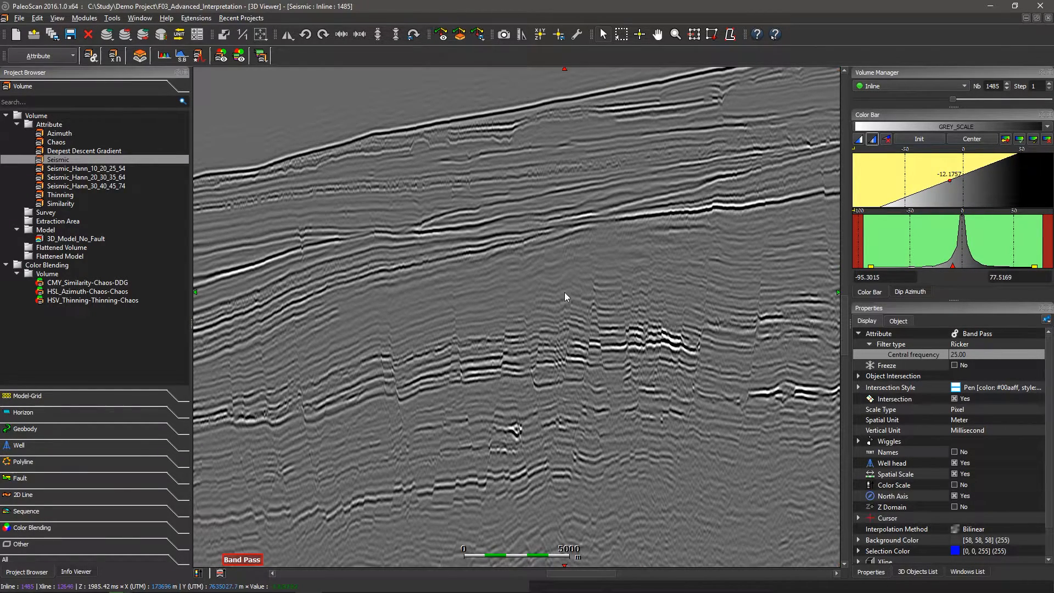
{"action": "scroll", "coordinate": [587, 282], "scroll_direction": "down", "scroll_amount": 2}
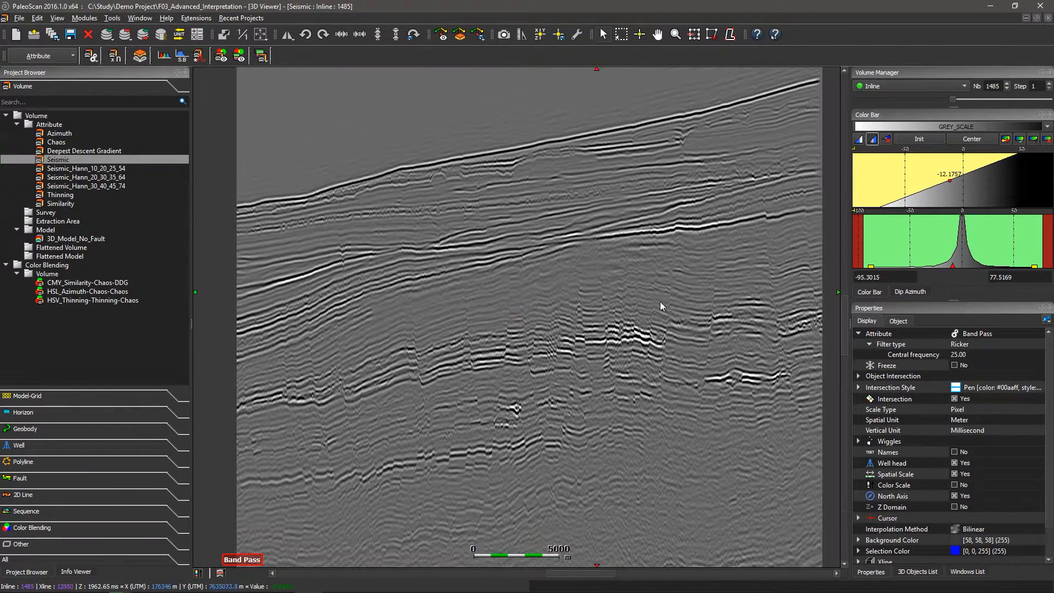
- Switch the band-pass filter type to Cosine with a high cut of 33 and a low cut of 3
{"action": "left_click", "coordinate": [978, 340]}
{"action": "left_click", "coordinate": [979, 341]}
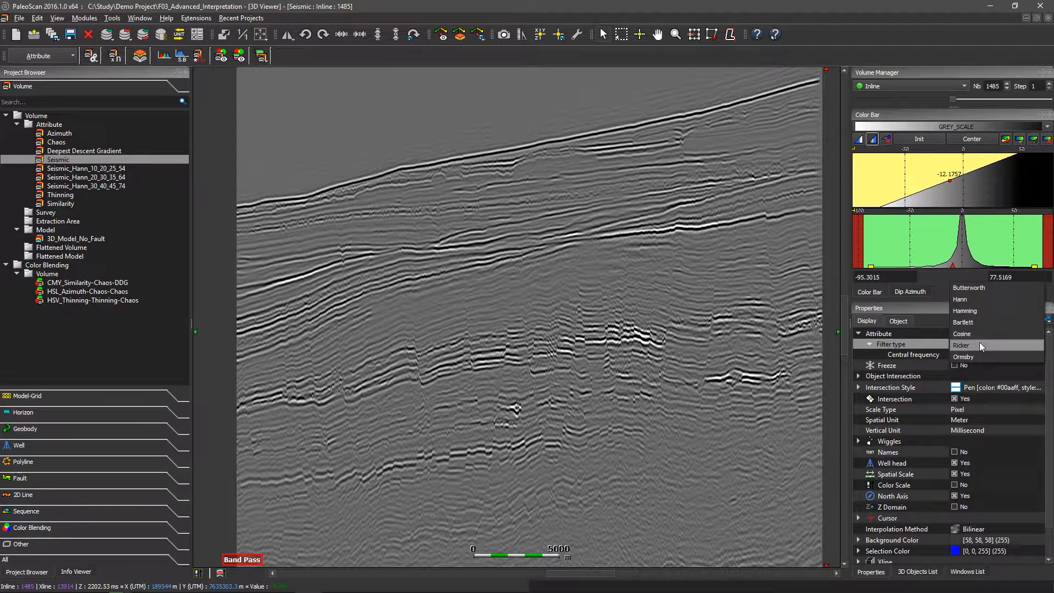
{"action": "left_click", "coordinate": [976, 334]}
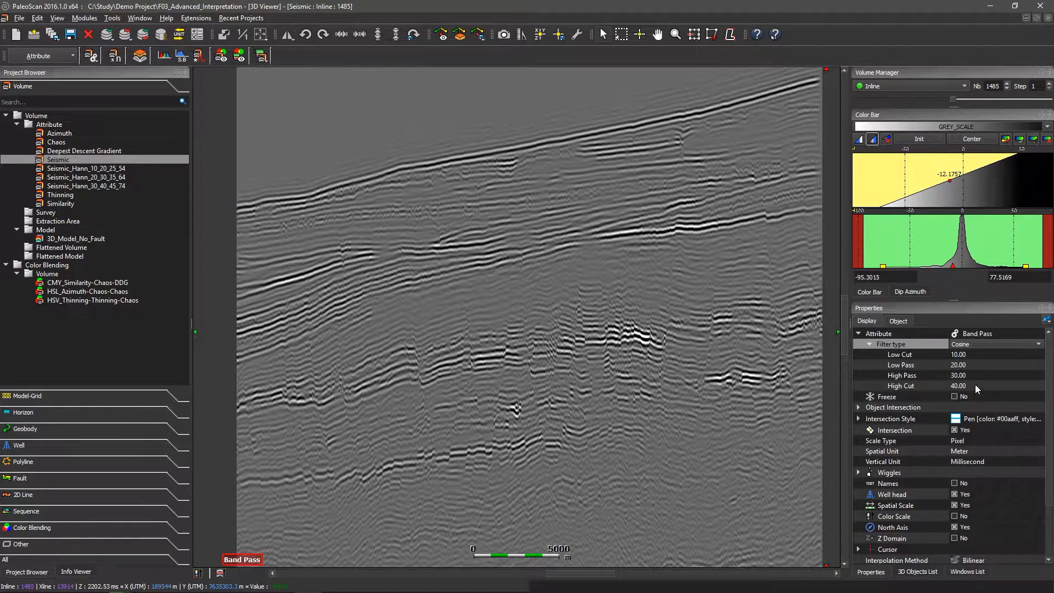
{"action": "left_click", "coordinate": [974, 384]}
{"action": "scroll", "coordinate": [976, 386], "scroll_direction": "down", "scroll_amount": 1}
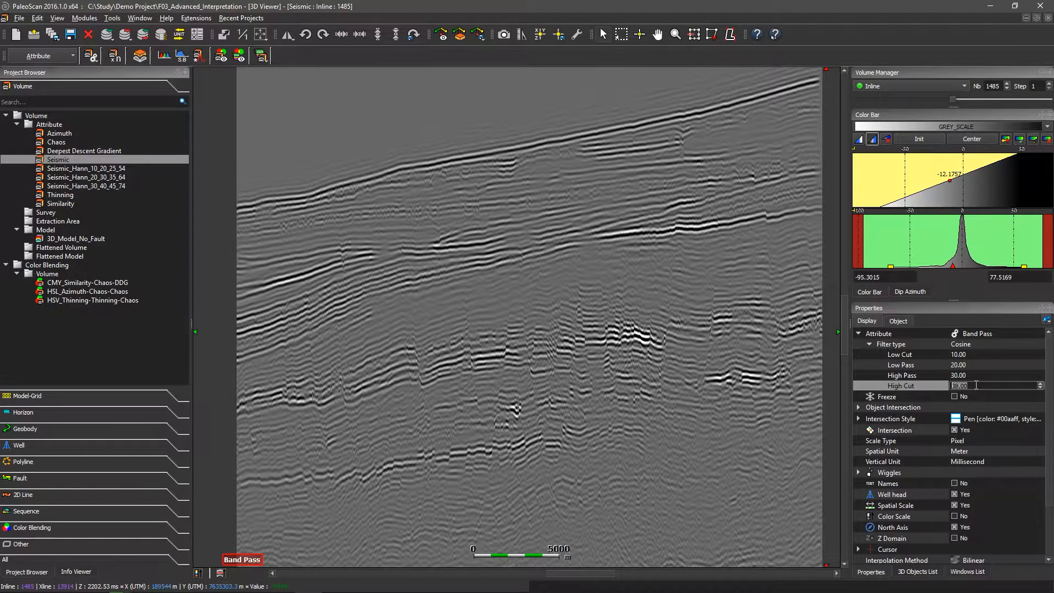
{"action": "scroll", "coordinate": [976, 386], "scroll_direction": "down", "scroll_amount": 4}
{"action": "left_click", "coordinate": [975, 355]}
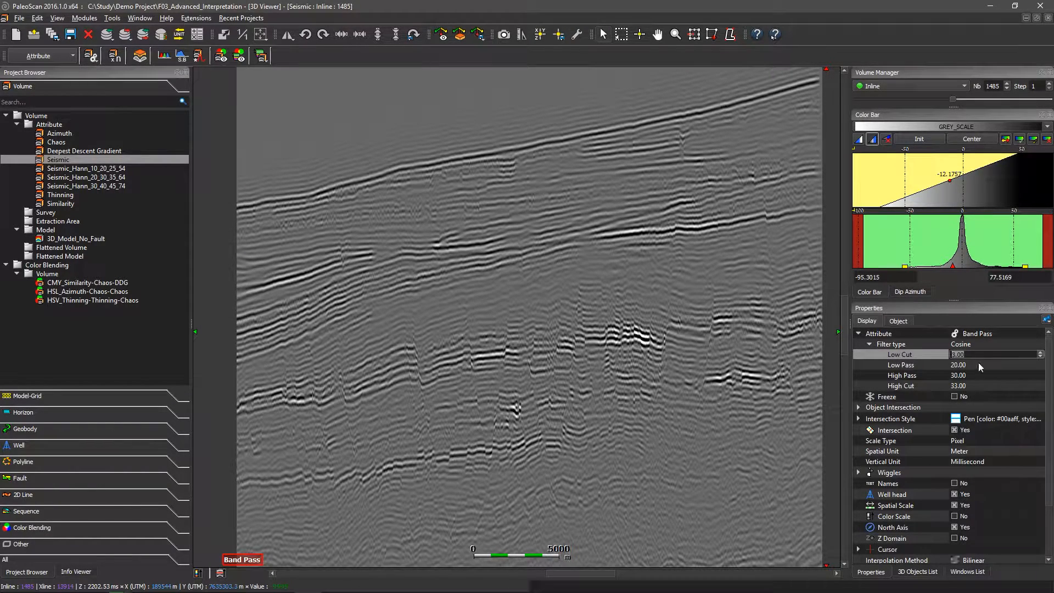
{"action": "left_click", "coordinate": [977, 343]}
{"action": "left_click", "coordinate": [977, 345]}
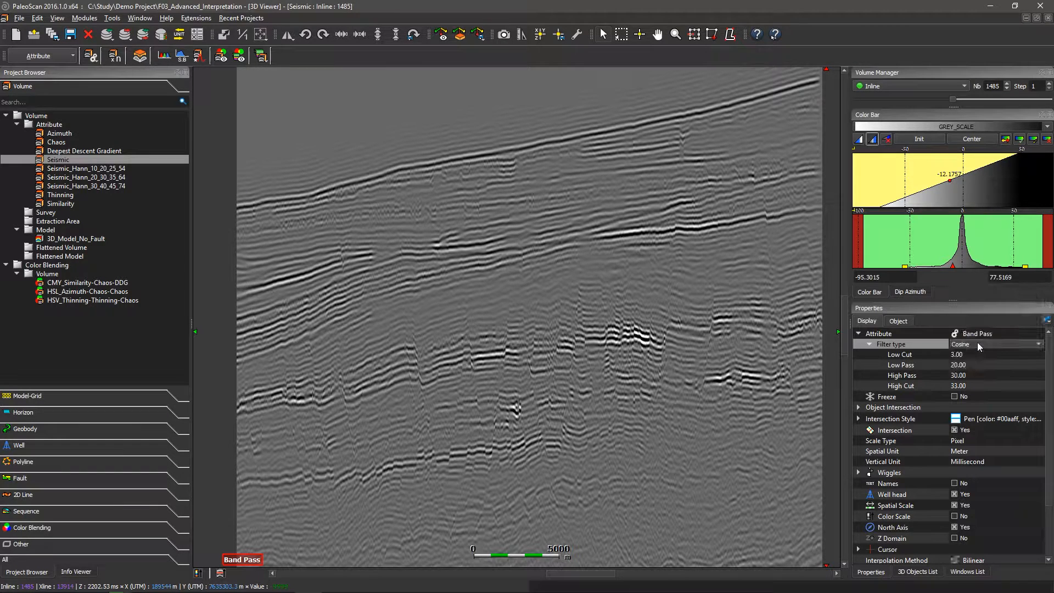
- Close the seismic inline viewer and open Frequency Decomposition with the Seismic volume as input
{"action": "left_click", "coordinate": [1048, 18]}
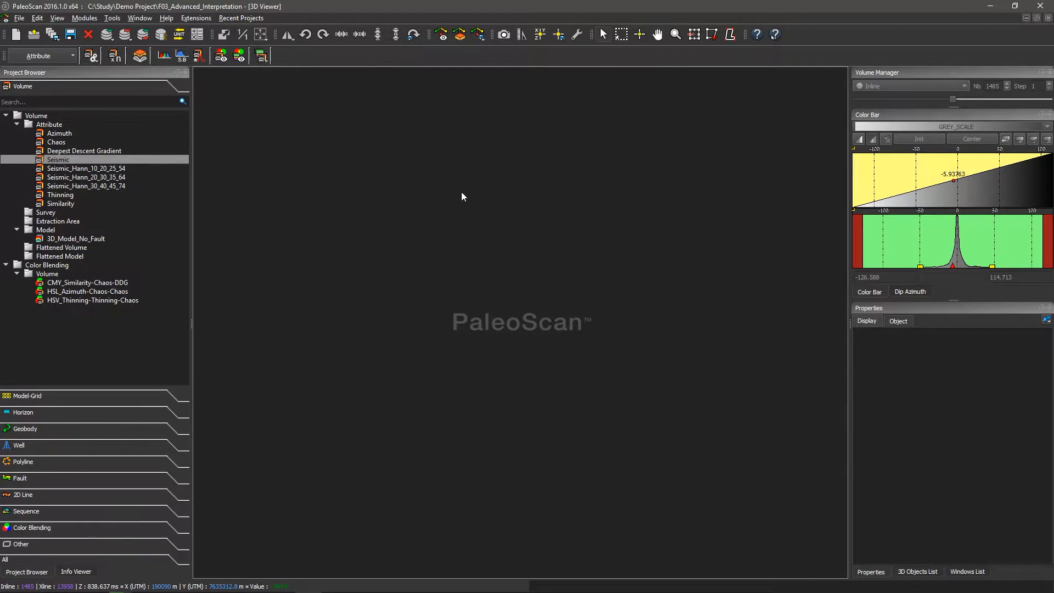
{"action": "left_click", "coordinate": [165, 57]}
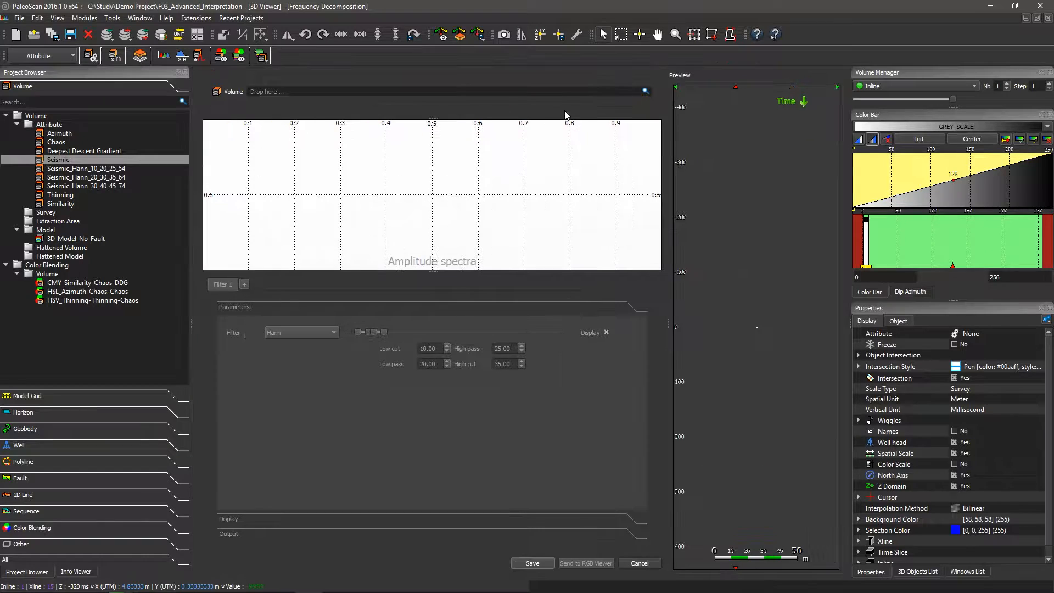
{"action": "left_click", "coordinate": [646, 92]}
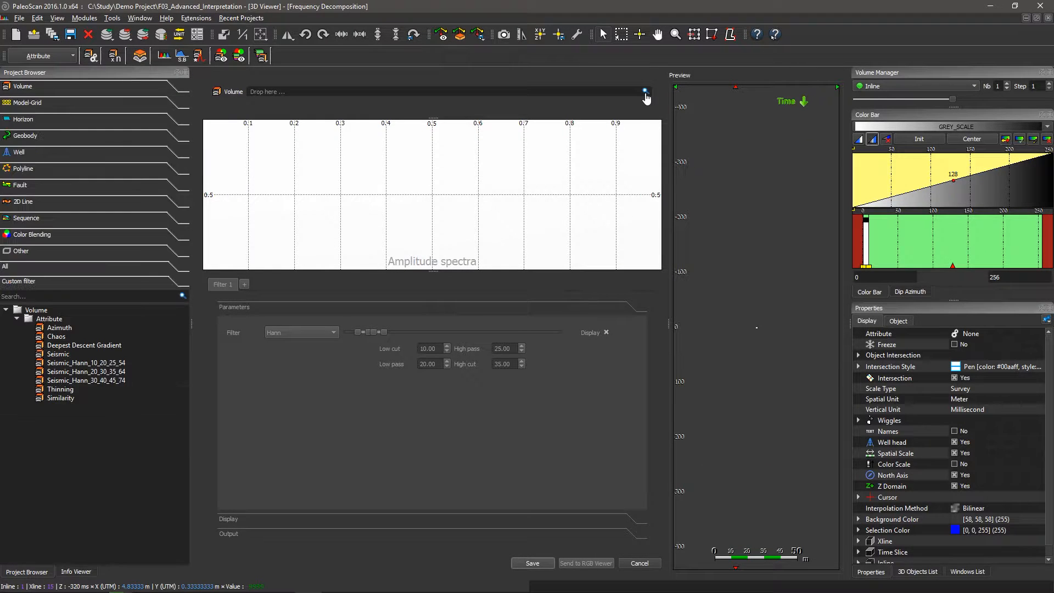
{"action": "left_click_drag", "start_coordinate": [63, 356], "coordinate": [361, 93]}
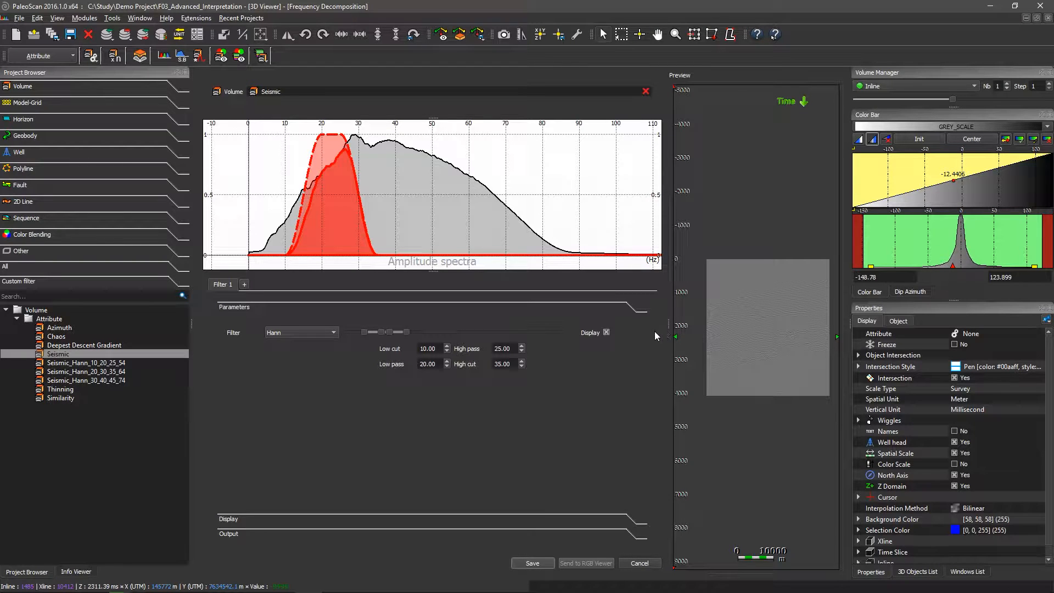
- Widen the frequency decomposition preview of inline 1485 and keep Hann as the filter type
{"action": "left_click_drag", "start_coordinate": [667, 329], "coordinate": [609, 330]}
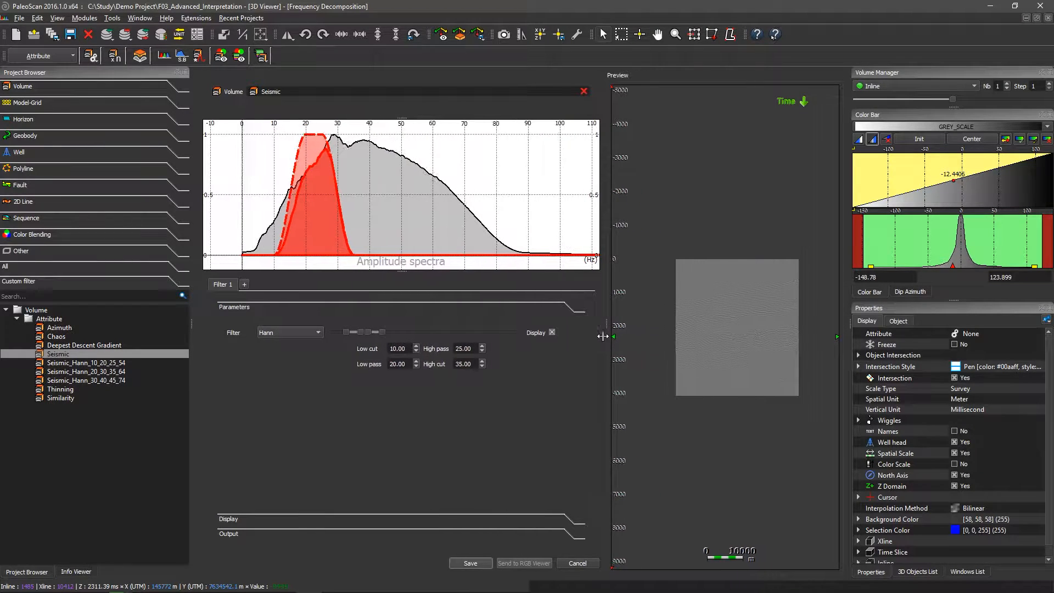
{"action": "scroll", "coordinate": [730, 344], "scroll_direction": "up", "scroll_amount": 6}
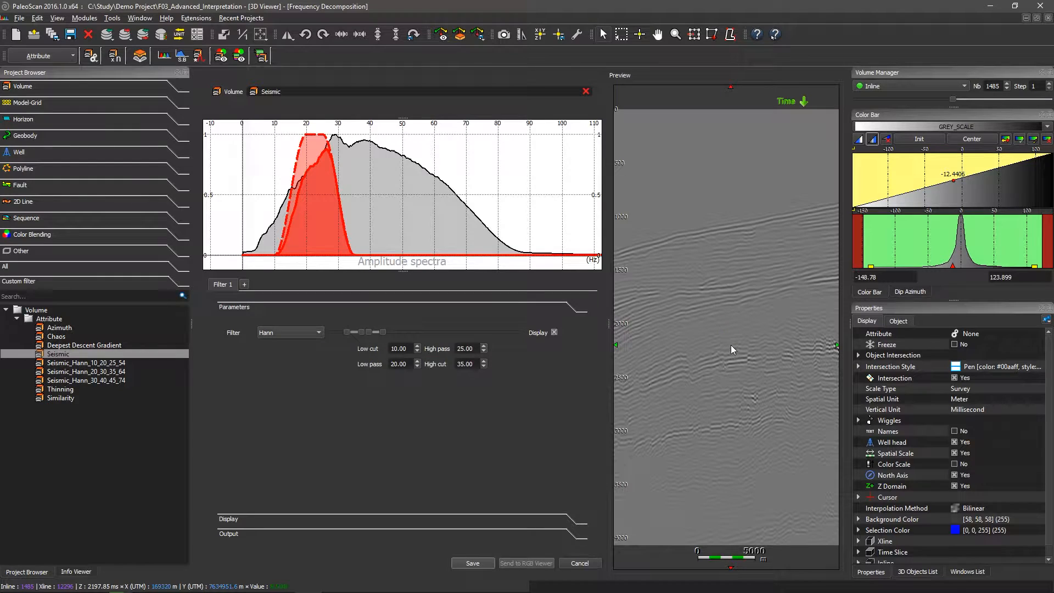
{"action": "left_click", "coordinate": [289, 333]}
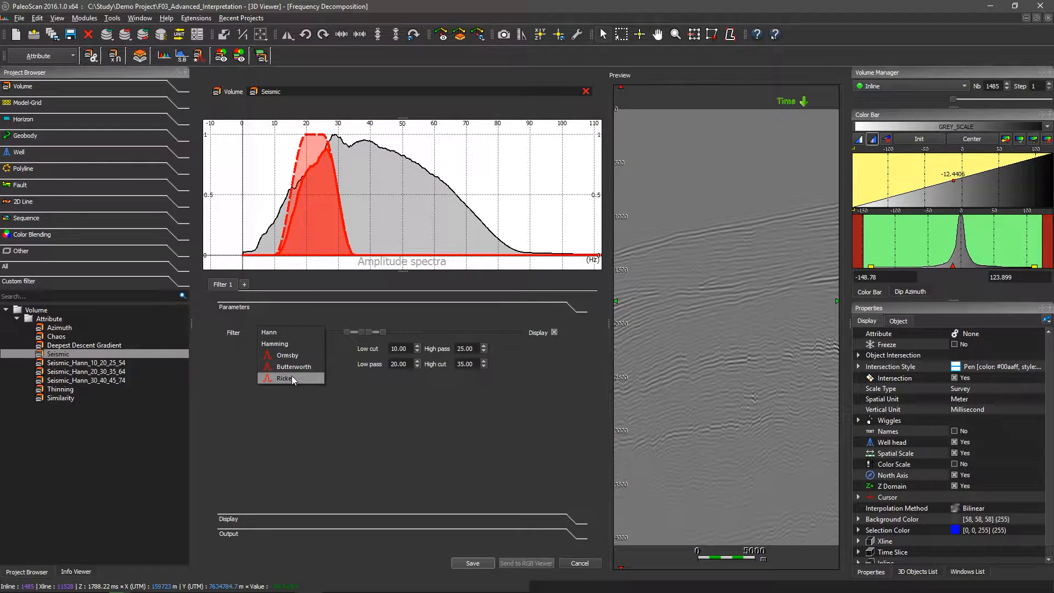
{"action": "left_click", "coordinate": [292, 334]}
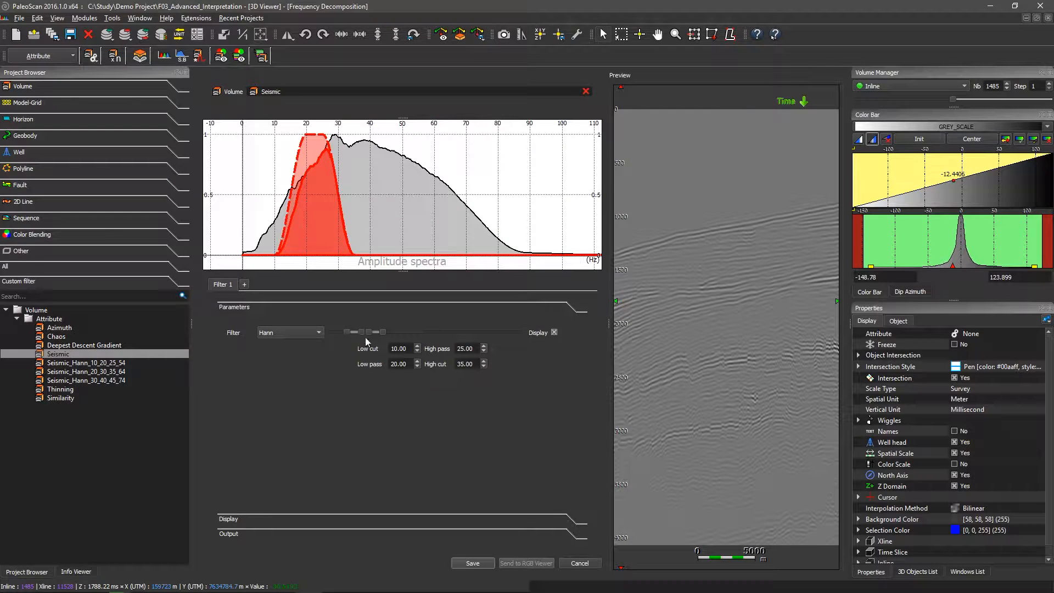
- Set the Hann filter's low cut to 9.4, high pass to 31.6 and high cut to 47.8
{"action": "mouse_move", "coordinate": [370, 333]}
{"action": "left_mouse_down"}
{"action": "mouse_move", "coordinate": [451, 335]}
{"action": "mouse_move", "coordinate": [383, 337]}
{"action": "left_mouse_up"}
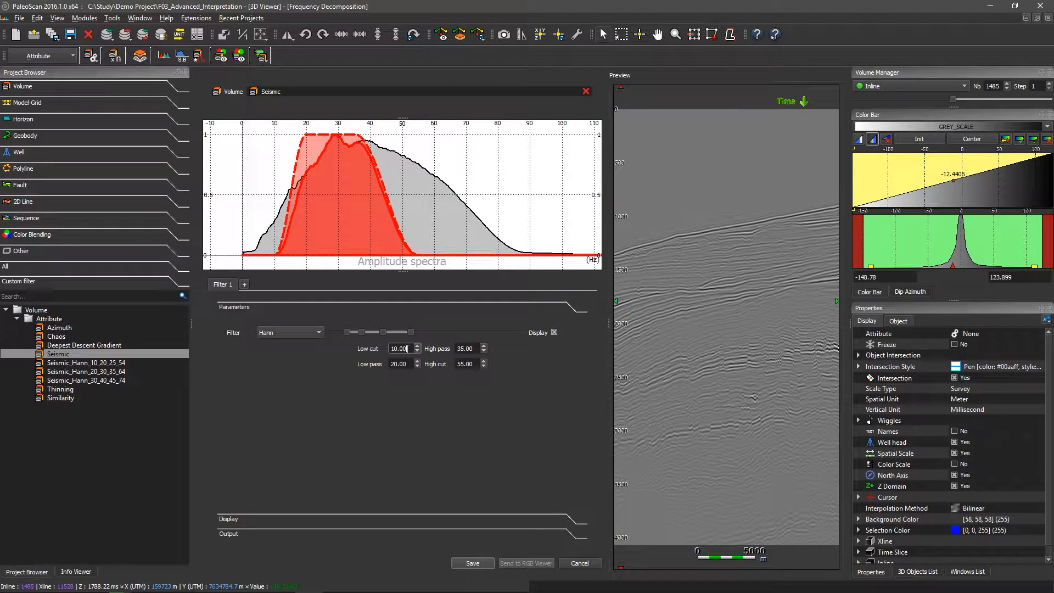
{"action": "scroll", "coordinate": [408, 349], "scroll_direction": "down", "scroll_amount": 1}
{"action": "scroll", "coordinate": [407, 348], "scroll_direction": "down", "scroll_amount": 4}
{"action": "scroll", "coordinate": [407, 348], "scroll_direction": "up", "scroll_amount": 10}
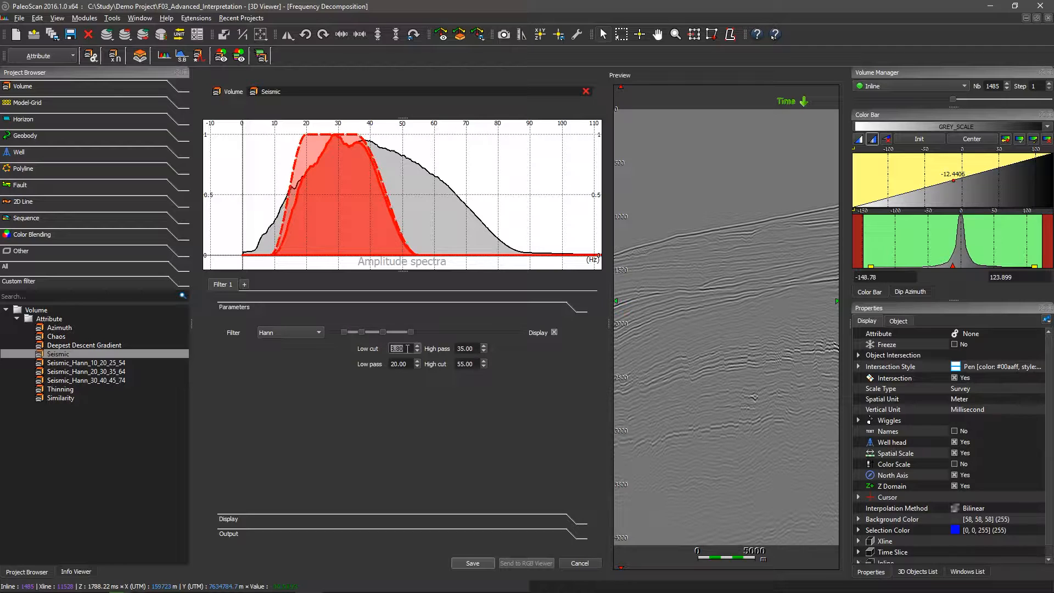
{"action": "scroll", "coordinate": [468, 348], "scroll_direction": "down", "scroll_amount": 12}
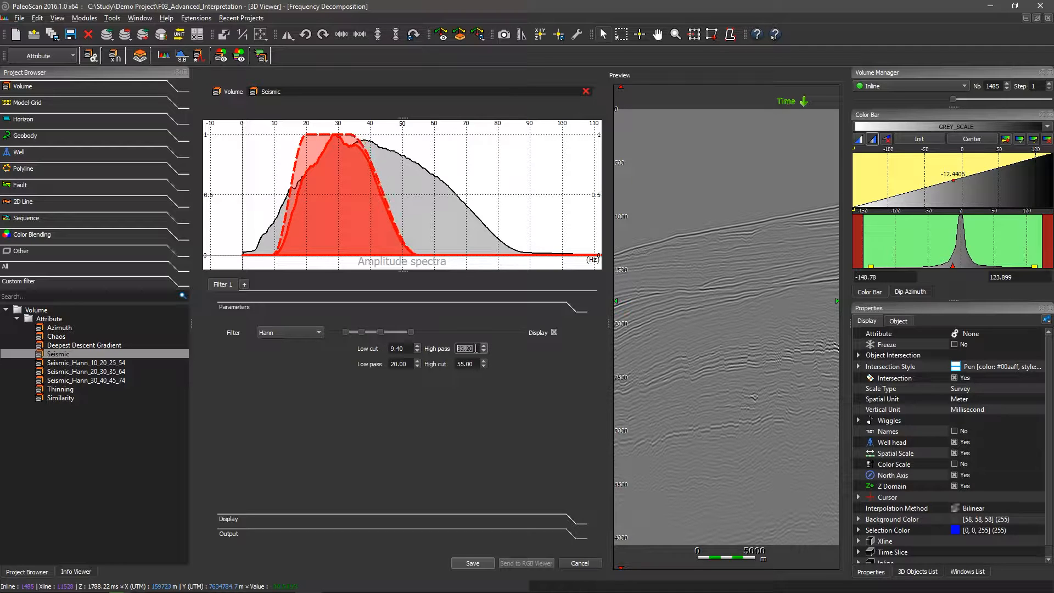
{"action": "left_click", "coordinate": [475, 365]}
{"action": "scroll", "coordinate": [476, 365], "scroll_direction": "down", "scroll_amount": 20}
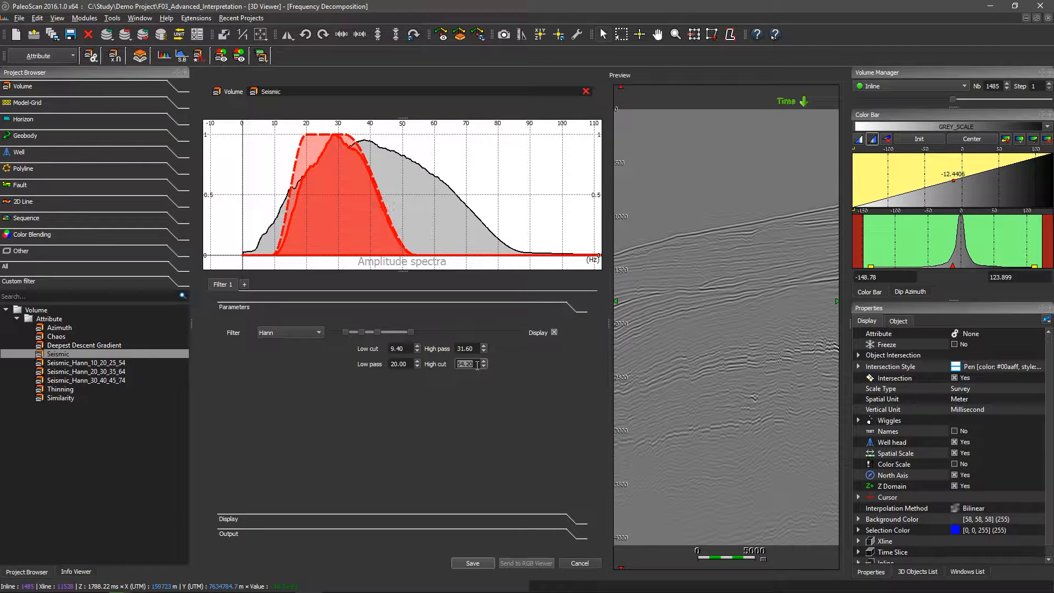
{"action": "scroll", "coordinate": [476, 366], "scroll_direction": "down", "scroll_amount": 15}
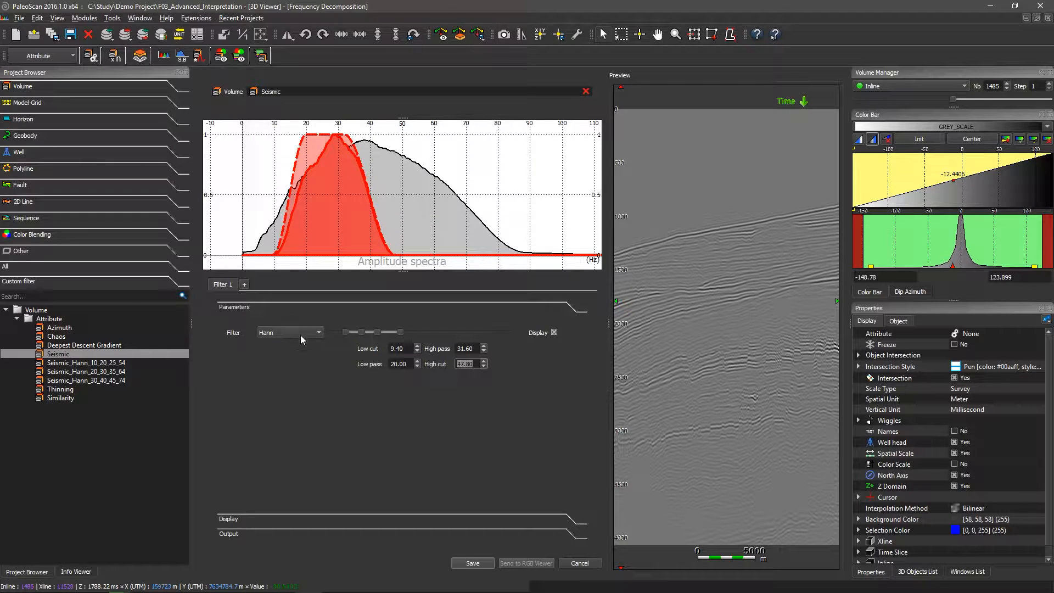
- Add two more Hann filters to the decomposition, save the filtered volumes and close the module
{"action": "left_click", "coordinate": [245, 286]}
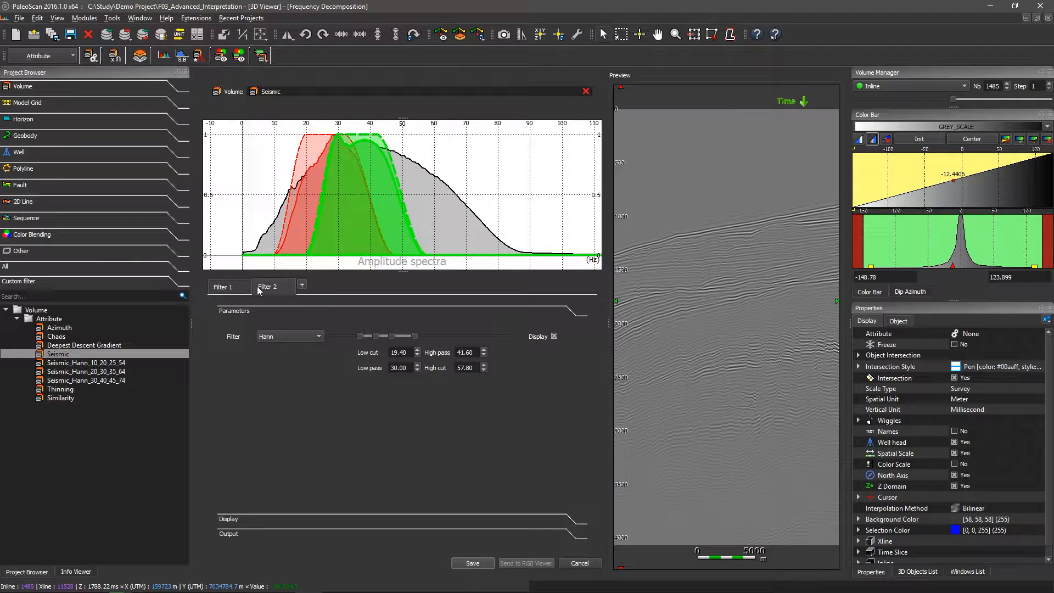
{"action": "left_click", "coordinate": [302, 285]}
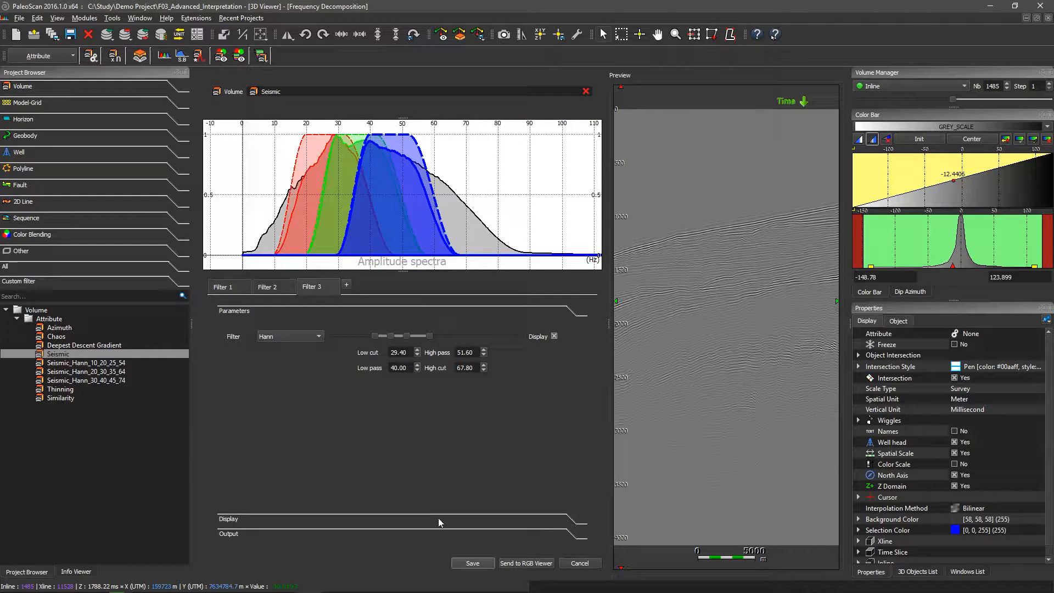
{"action": "left_click", "coordinate": [472, 563]}
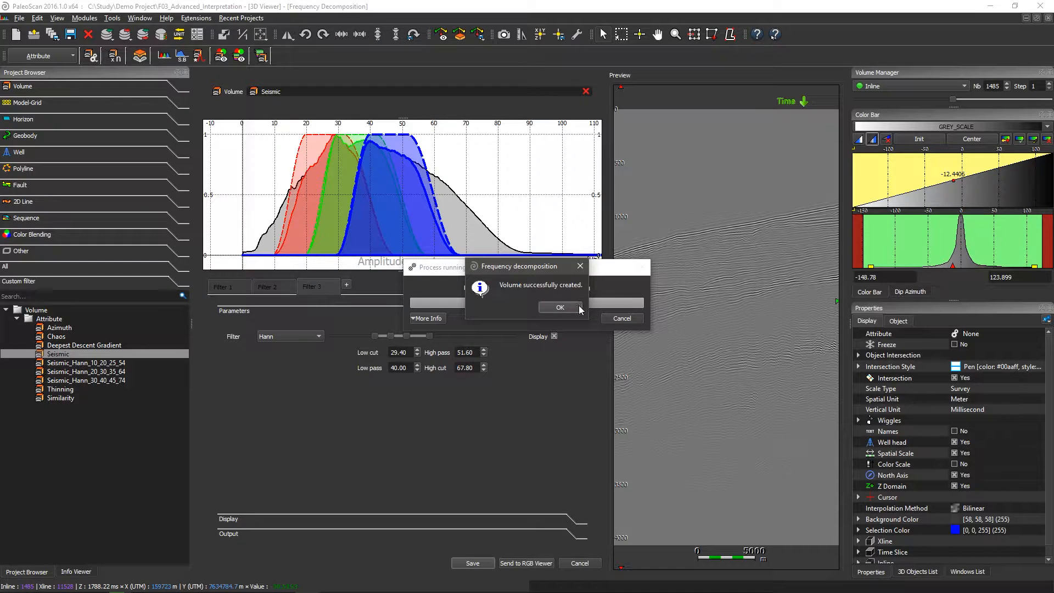
{"action": "left_click", "coordinate": [1048, 18]}
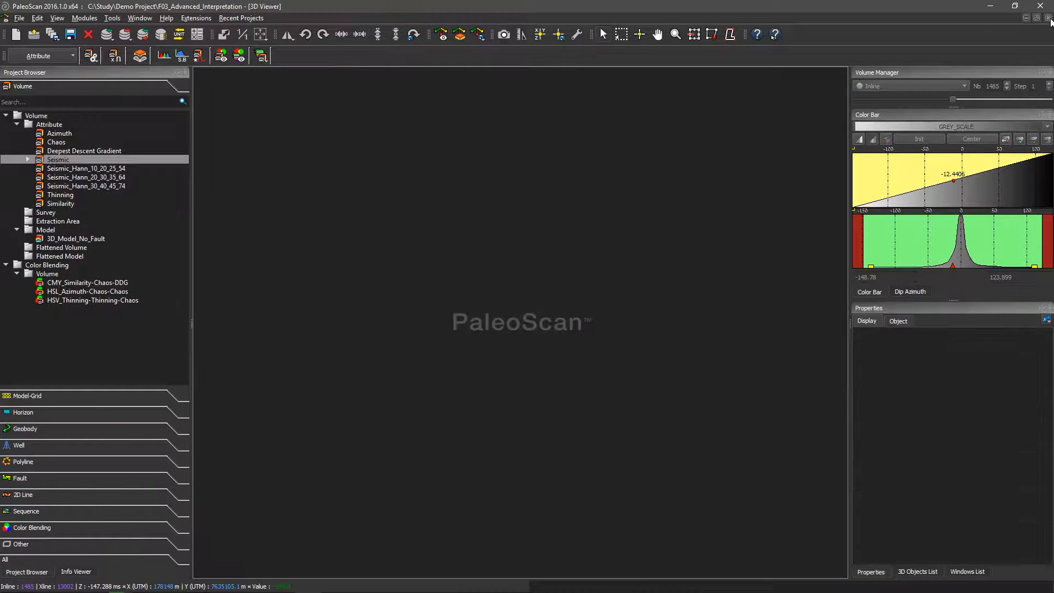
- Open the new Hann-filtered volumes under Seismic in viewers and tile the viewers vertically
{"action": "left_click", "coordinate": [25, 159]}
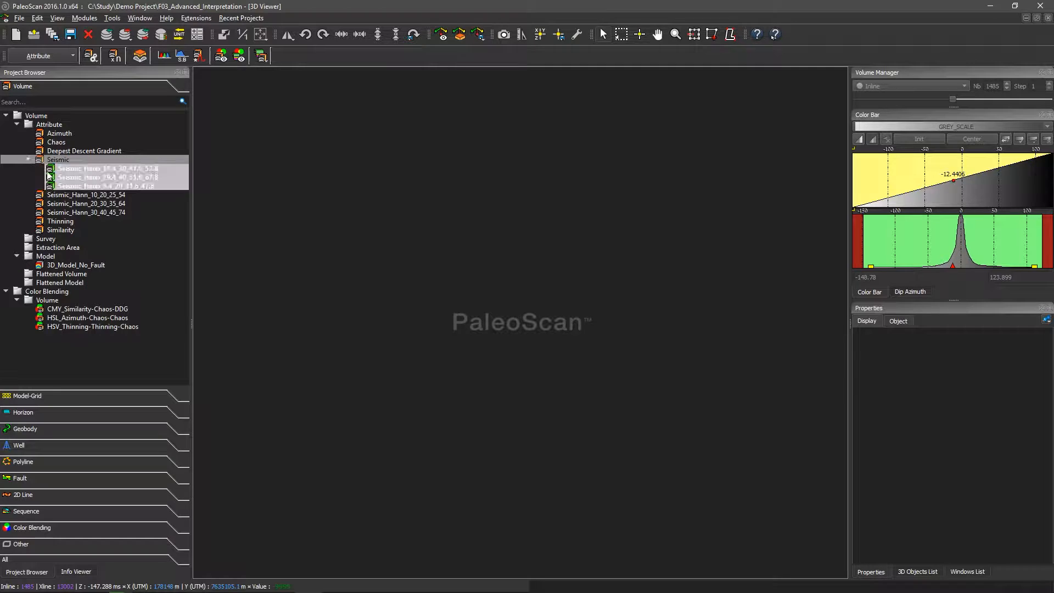
{"action": "double_click", "coordinate": [108, 178]}
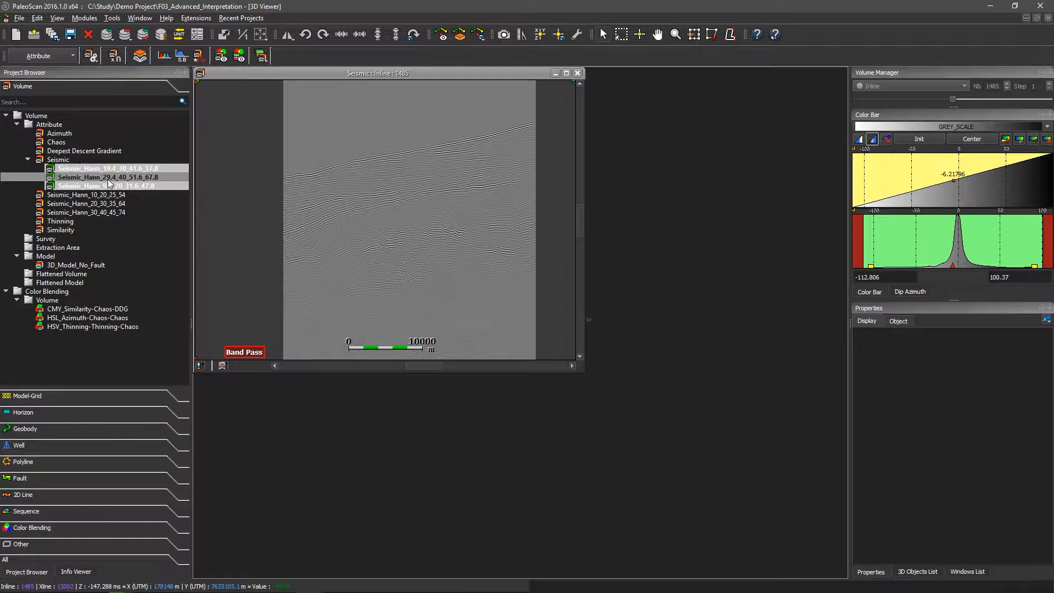
{"action": "double_click", "coordinate": [112, 187]}
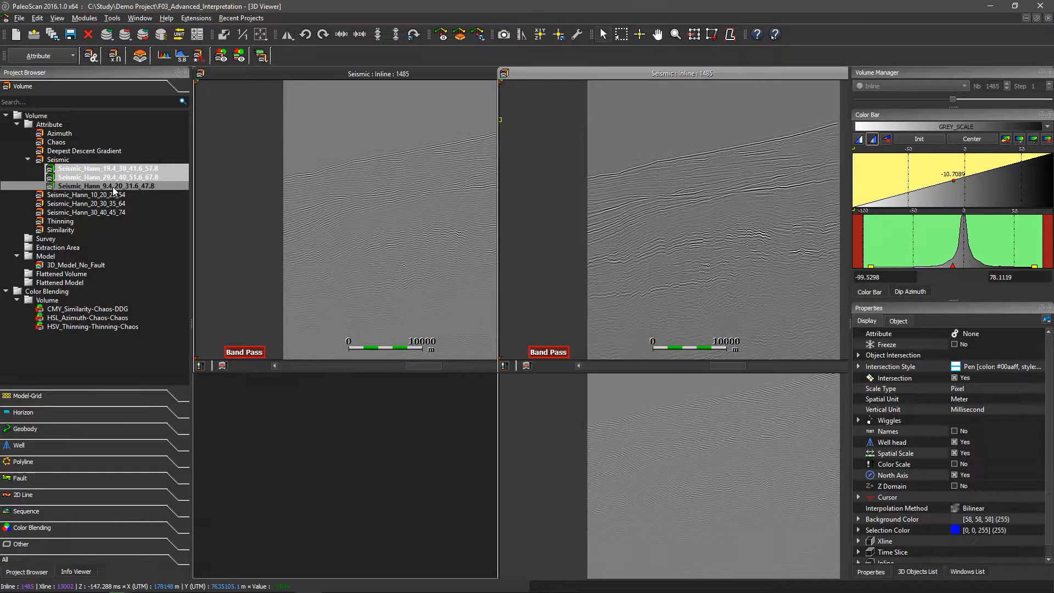
{"action": "left_click", "coordinate": [147, 20]}
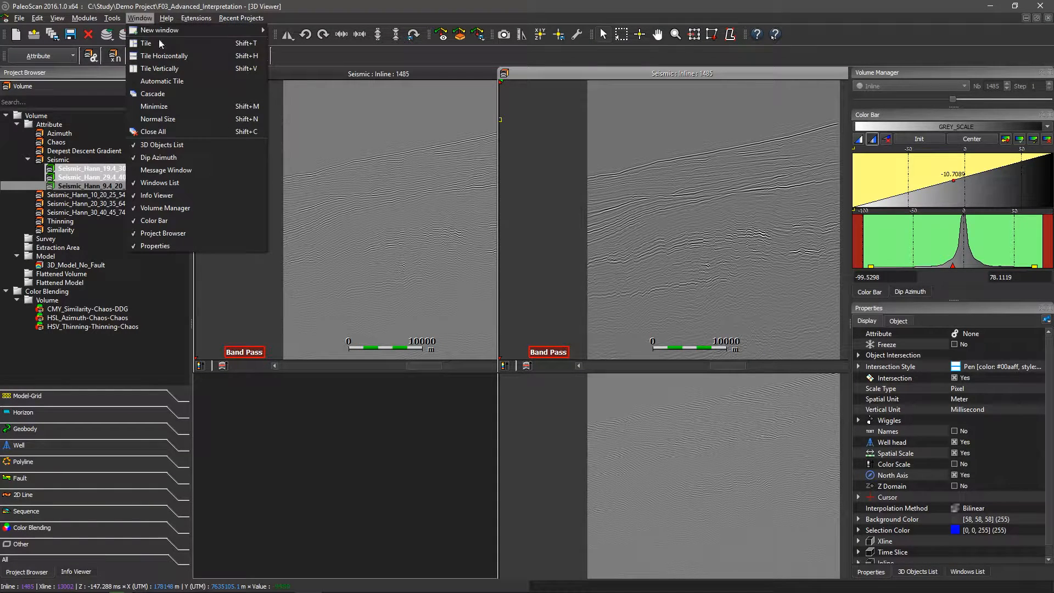
{"action": "left_click", "coordinate": [172, 67]}
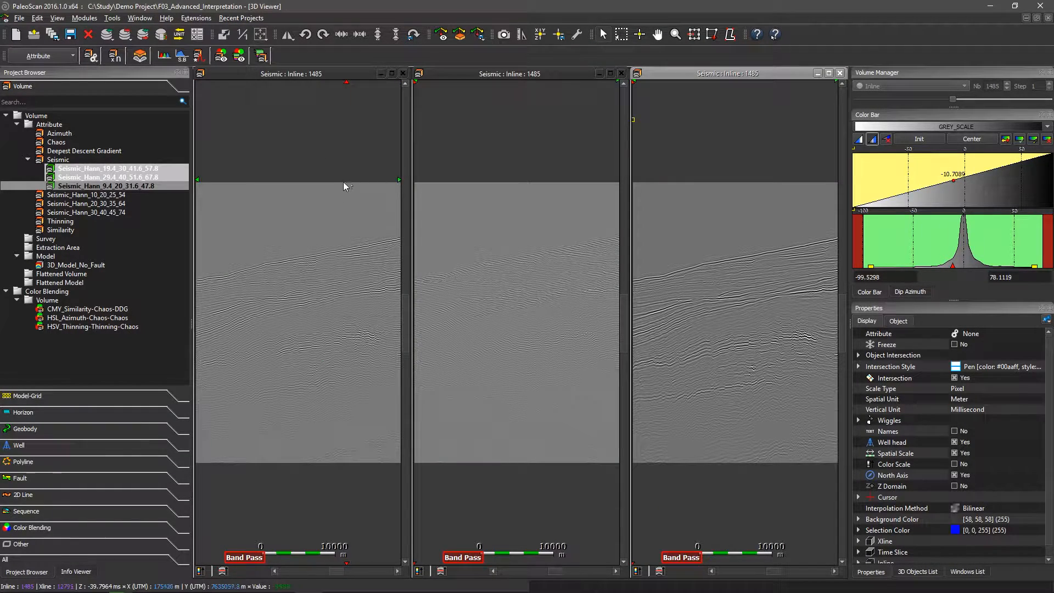
- Compare the same area of inline 1485 up close in the three band-pass sections, and close their viewers
{"action": "left_click", "coordinate": [308, 250]}
{"action": "left_click_drag", "start_coordinate": [308, 250], "coordinate": [459, 280]}
{"action": "left_click_drag", "start_coordinate": [607, 295], "coordinate": [738, 283]}
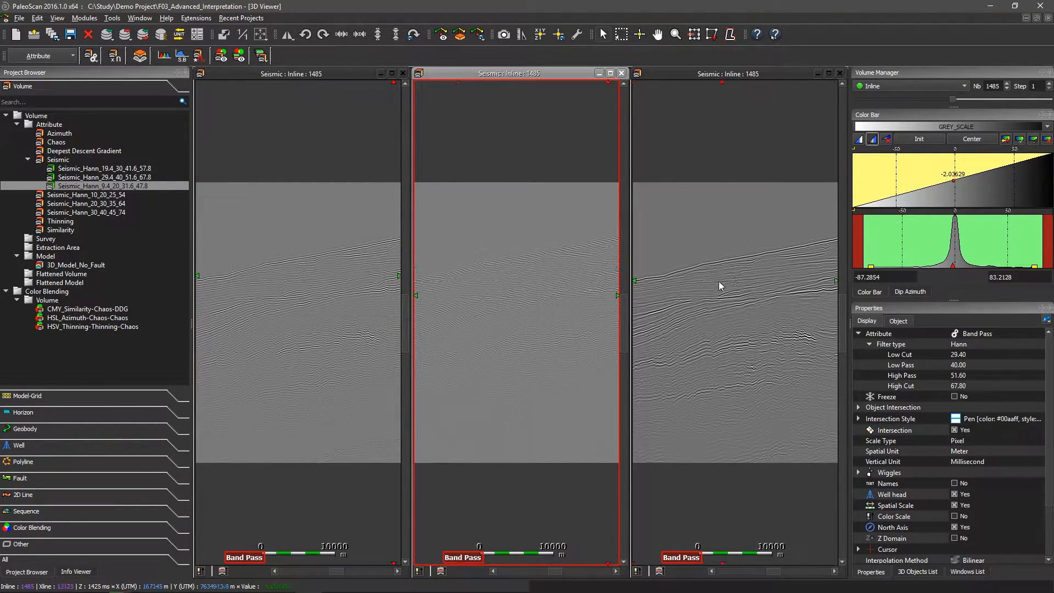
{"action": "scroll", "coordinate": [726, 301], "scroll_direction": "down", "scroll_amount": 4}
{"action": "scroll", "coordinate": [723, 286], "scroll_direction": "up", "scroll_amount": 10}
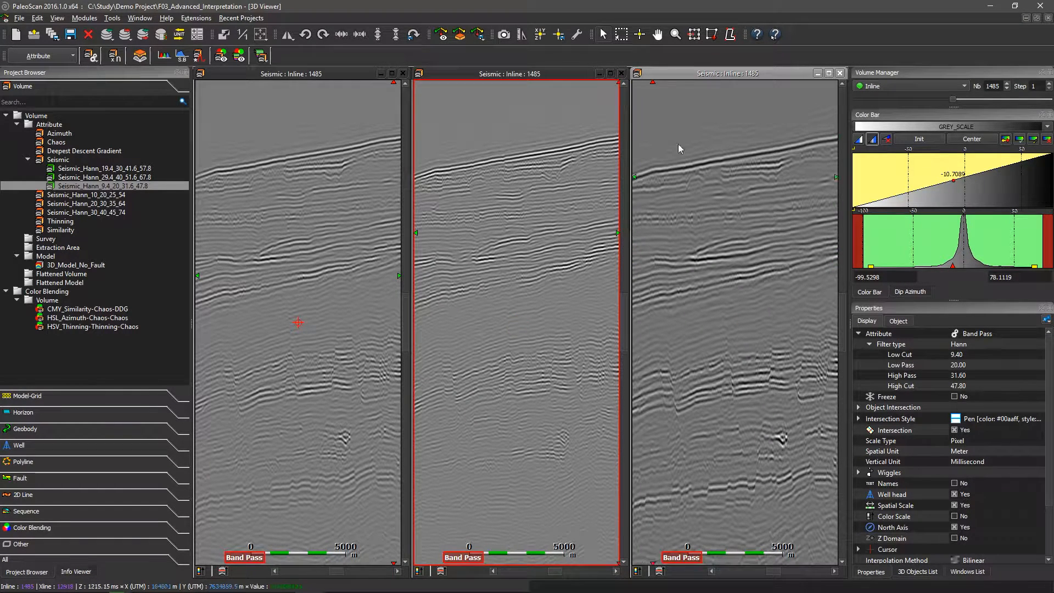
{"action": "left_click", "coordinate": [840, 73]}
{"action": "left_click", "coordinate": [621, 73]}
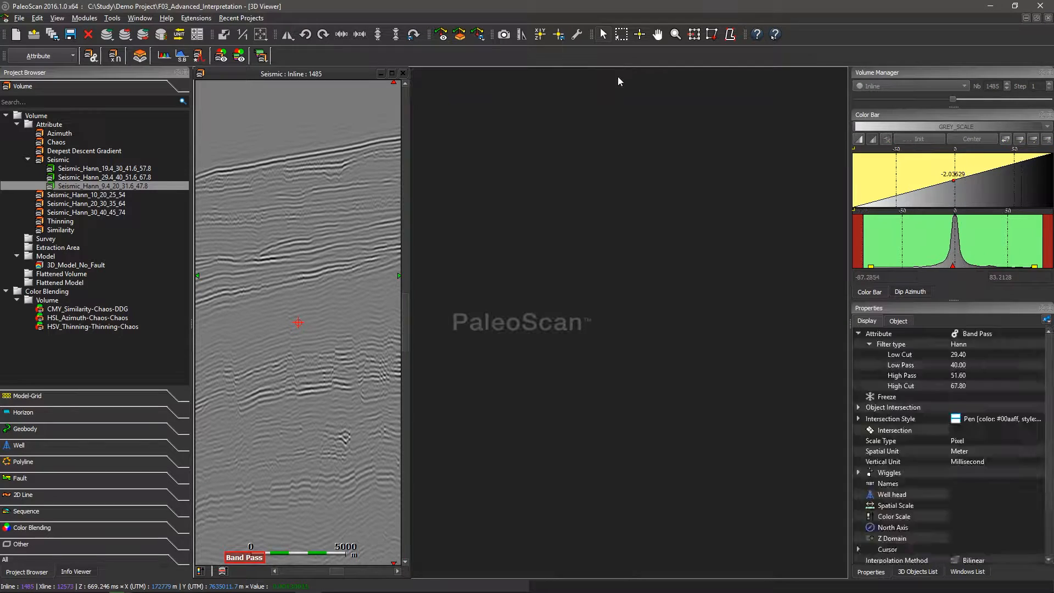
{"action": "left_click", "coordinate": [403, 73]}
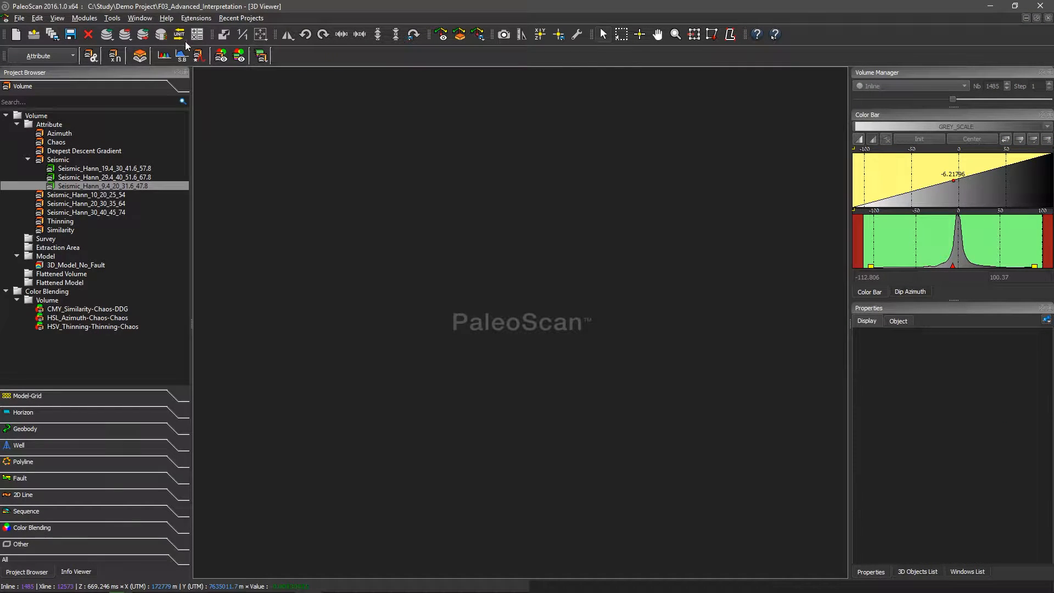
- Switch to the Color Blending tools and open a maximized RGB volume blending window
{"action": "left_click", "coordinate": [196, 18]}
{"action": "left_click", "coordinate": [199, 29]}
{"action": "left_click", "coordinate": [54, 58]}
{"action": "left_click", "coordinate": [42, 170]}
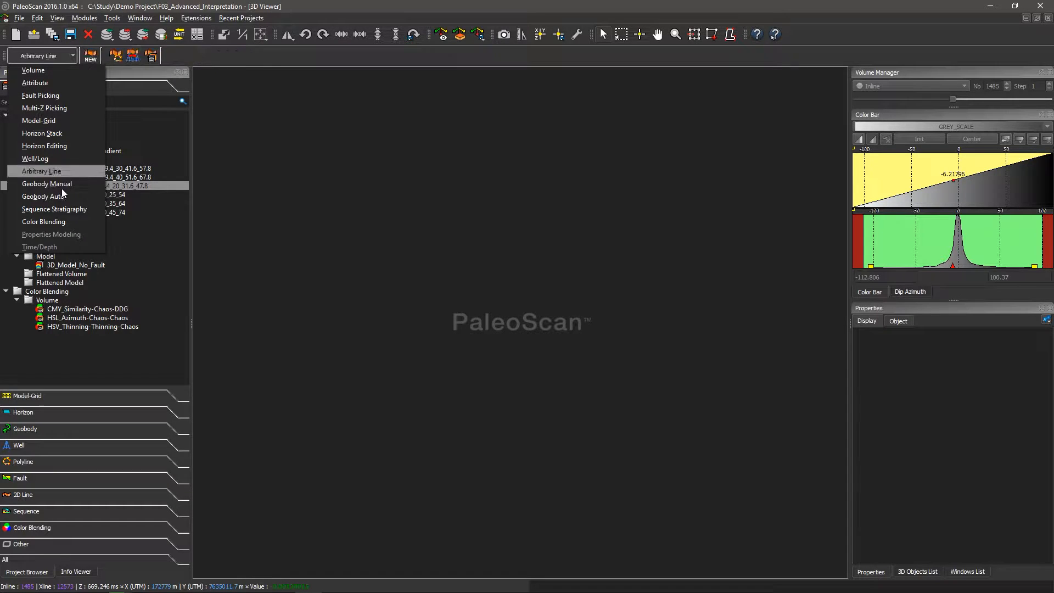
{"action": "left_click", "coordinate": [61, 220]}
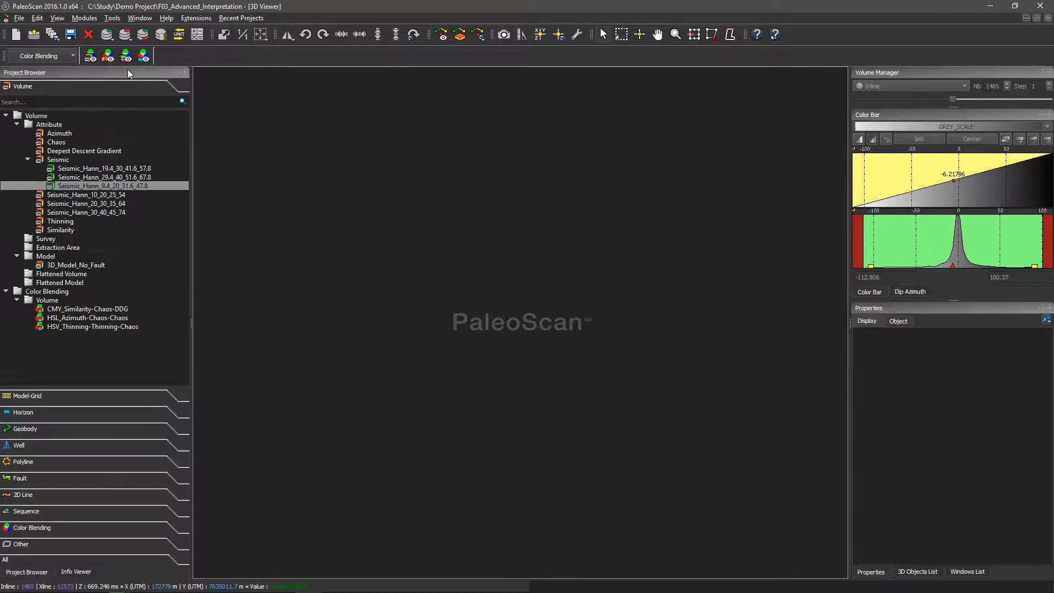
{"action": "left_click", "coordinate": [89, 55]}
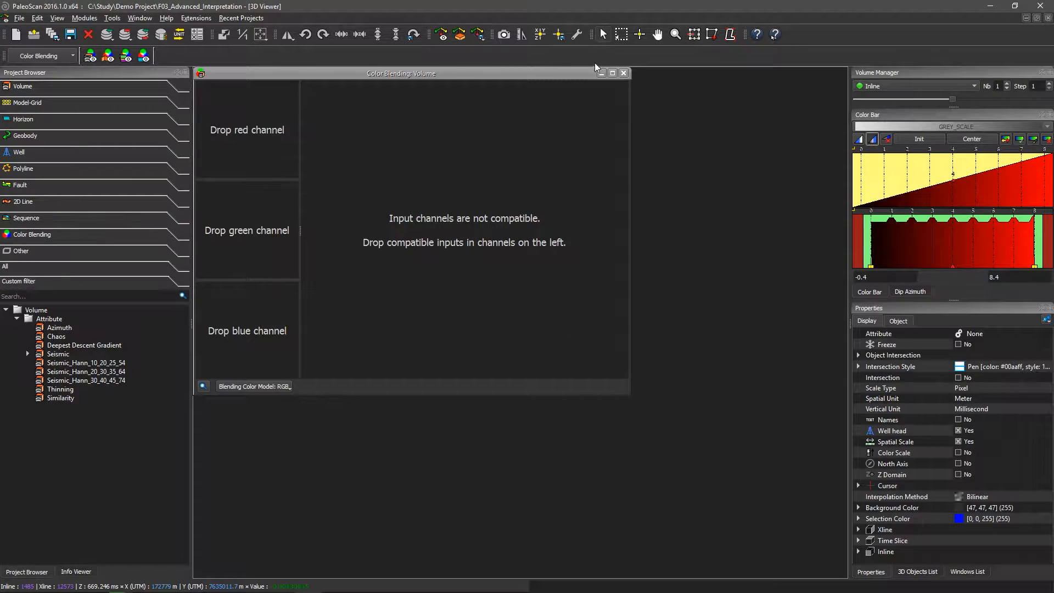
{"action": "left_click", "coordinate": [612, 73]}
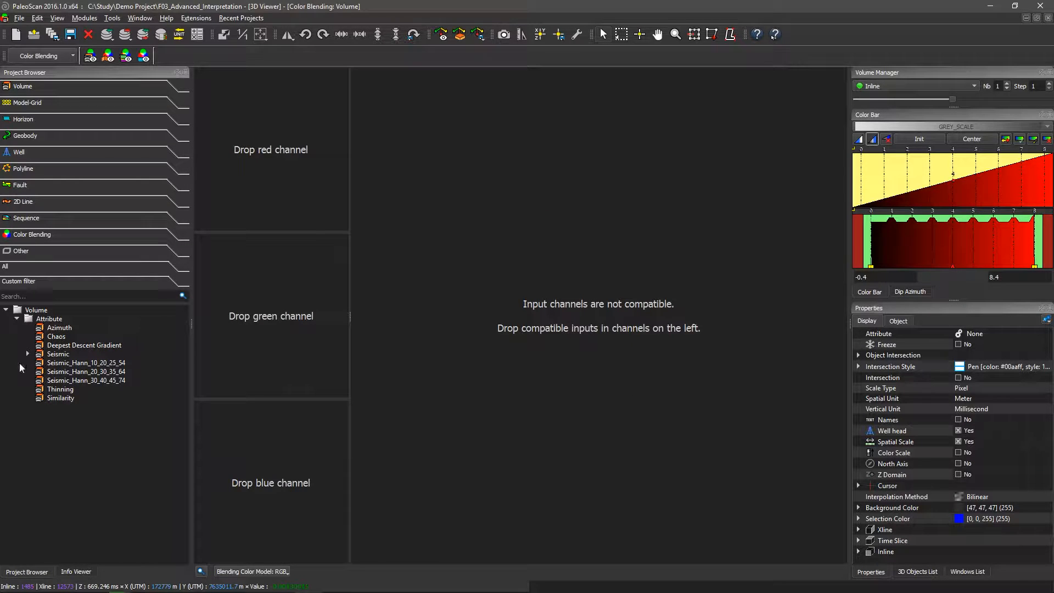
- Assign Seismic_Hann_19.4_30_41.6_57.8 to the red channel, Seismic_Hann_29.4_40_51.6_67.8 to green and Seismic_Hann_9.4_20_31.6_47.8 to blue
{"action": "left_click", "coordinate": [28, 354]}
{"action": "left_click_drag", "start_coordinate": [89, 363], "coordinate": [295, 169]}
{"action": "left_click_drag", "start_coordinate": [100, 373], "coordinate": [268, 328]}
{"action": "left_click_drag", "start_coordinate": [123, 380], "coordinate": [305, 471]}
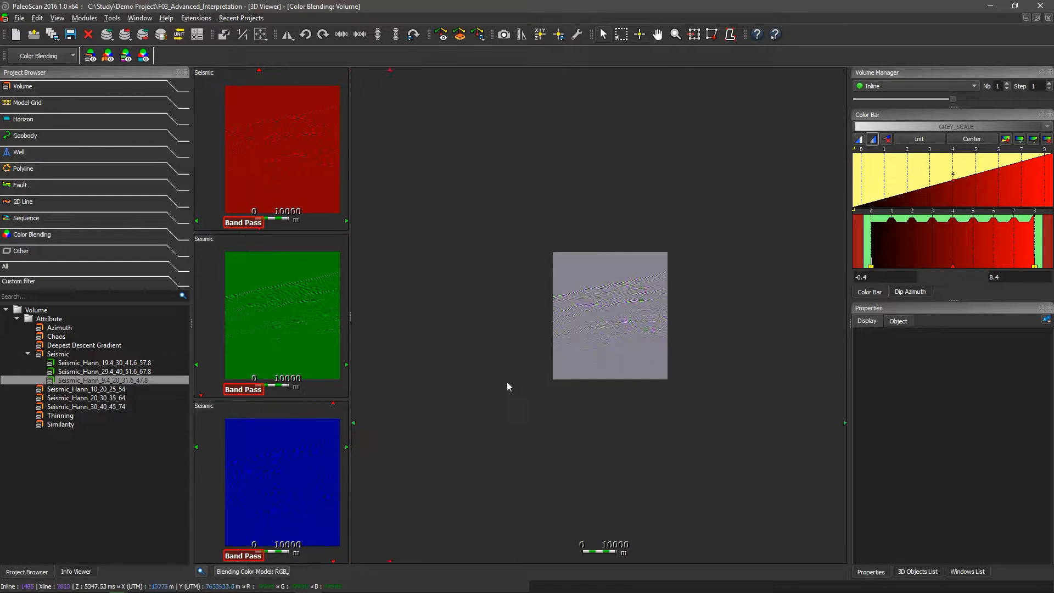
- Increase the contrast of the blend's red, green and blue colour ramps, shifting the blue midpoint to about -5.89
{"action": "scroll", "coordinate": [636, 317], "scroll_direction": "up", "scroll_amount": 8}
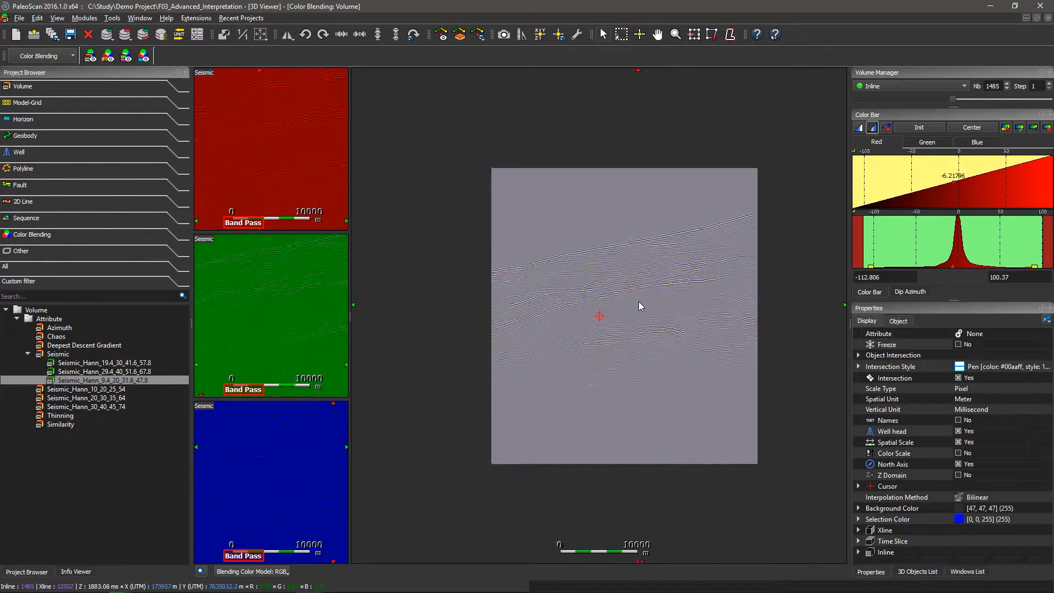
{"action": "left_click", "coordinate": [927, 144]}
{"action": "left_click", "coordinate": [962, 144]}
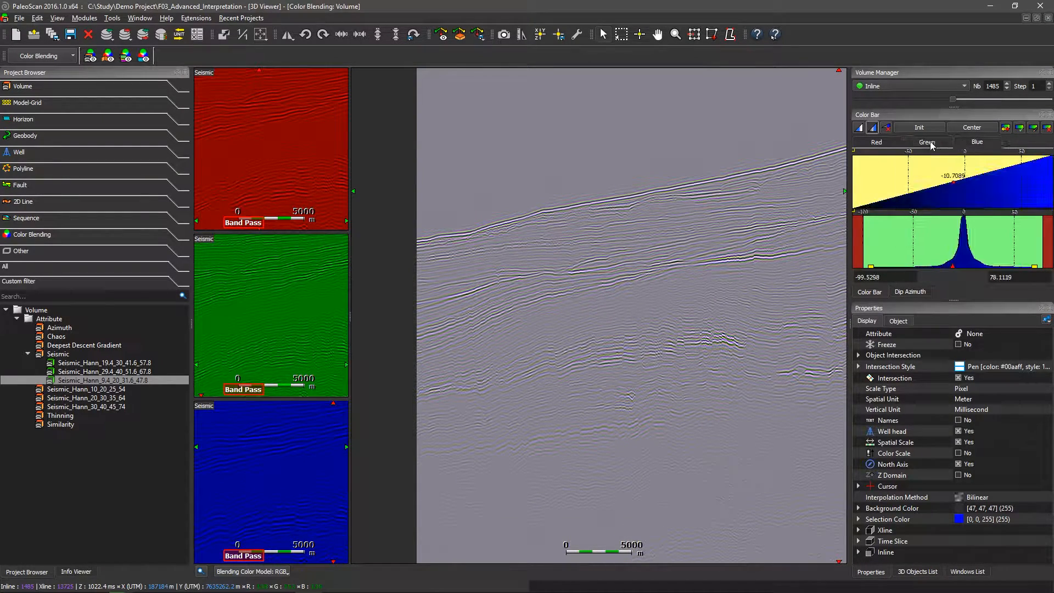
{"action": "left_click", "coordinate": [889, 144]}
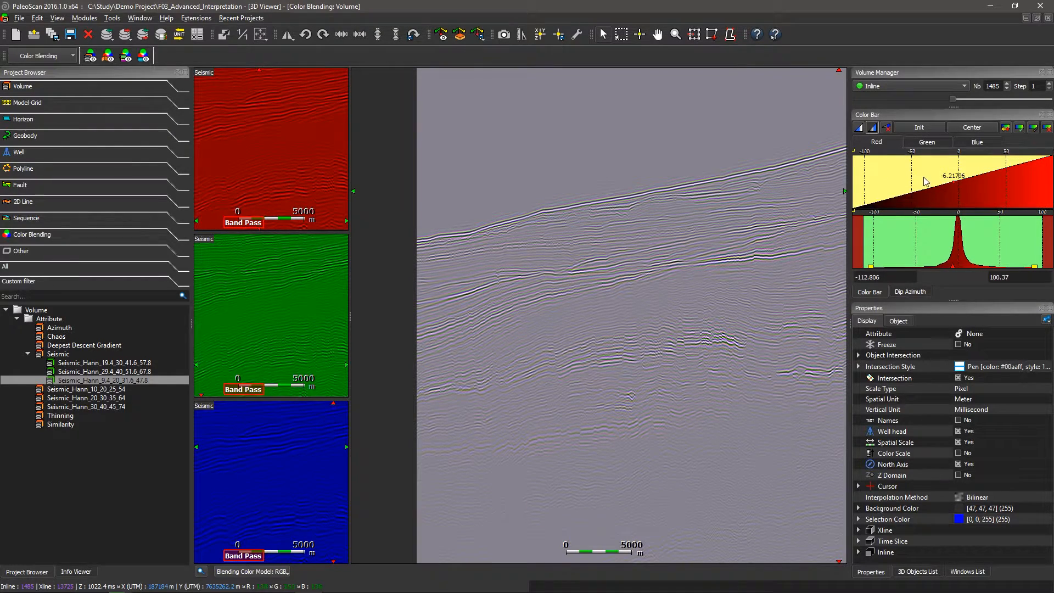
{"action": "mouse_move", "coordinate": [926, 183]}
{"action": "left_mouse_down"}
{"action": "mouse_move", "coordinate": [920, 192]}
{"action": "mouse_move", "coordinate": [941, 193]}
{"action": "mouse_move", "coordinate": [935, 181]}
{"action": "mouse_move", "coordinate": [944, 182]}
{"action": "left_mouse_up"}
{"action": "left_click", "coordinate": [927, 142]}
{"action": "left_click", "coordinate": [946, 194]}
{"action": "left_click", "coordinate": [964, 146]}
{"action": "left_click_drag", "start_coordinate": [698, 286], "coordinate": [597, 296]}
{"action": "scroll", "coordinate": [597, 297], "scroll_direction": "up", "scroll_amount": 5}
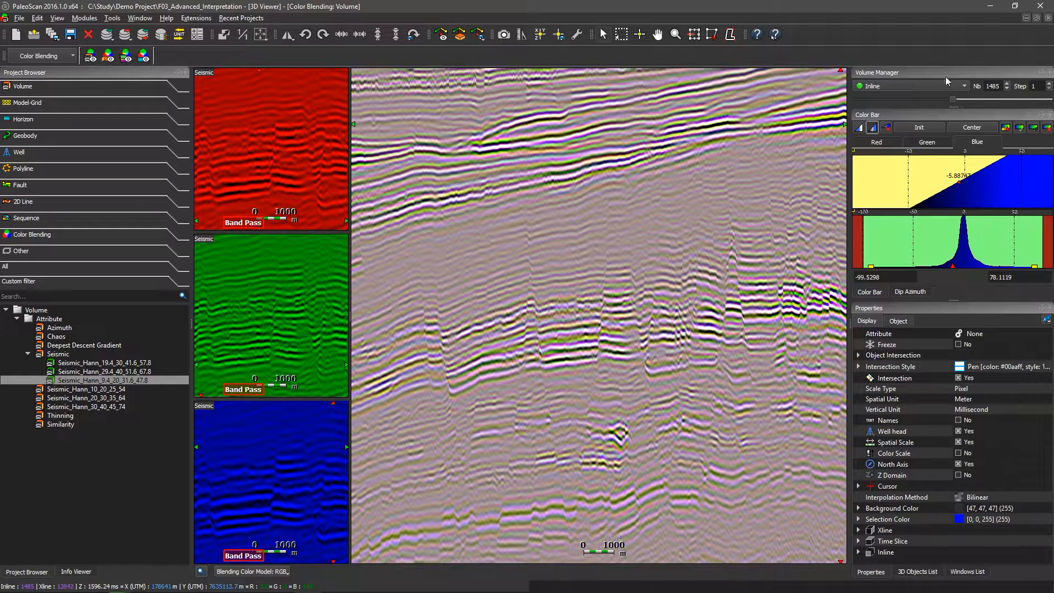
- Replace the blend with a new RGB volume blending of Seismic_Hann_10_20_25_54 in red, Seismic_Hann_20_30_35_64 in green and Seismic_Hann_30_40_45_74 in blue
{"action": "left_click", "coordinate": [1048, 18]}
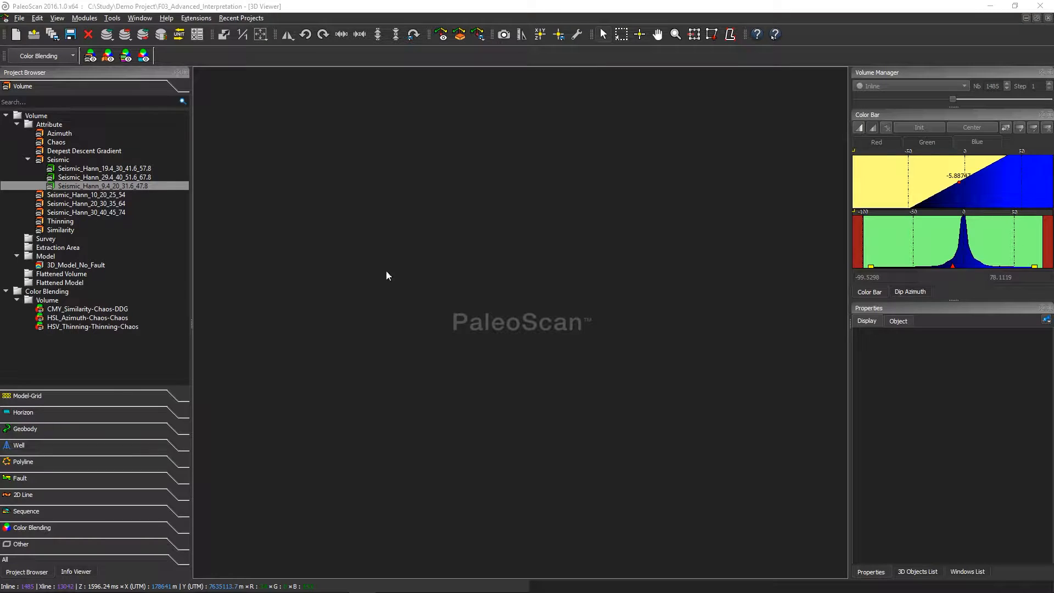
{"action": "left_click", "coordinate": [90, 55]}
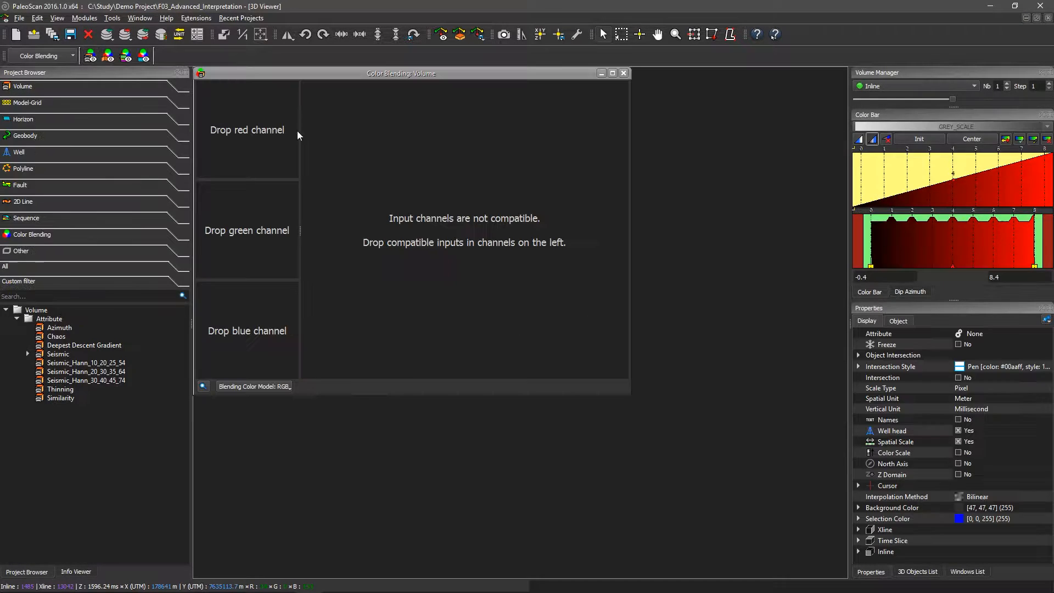
{"action": "left_click", "coordinate": [612, 73]}
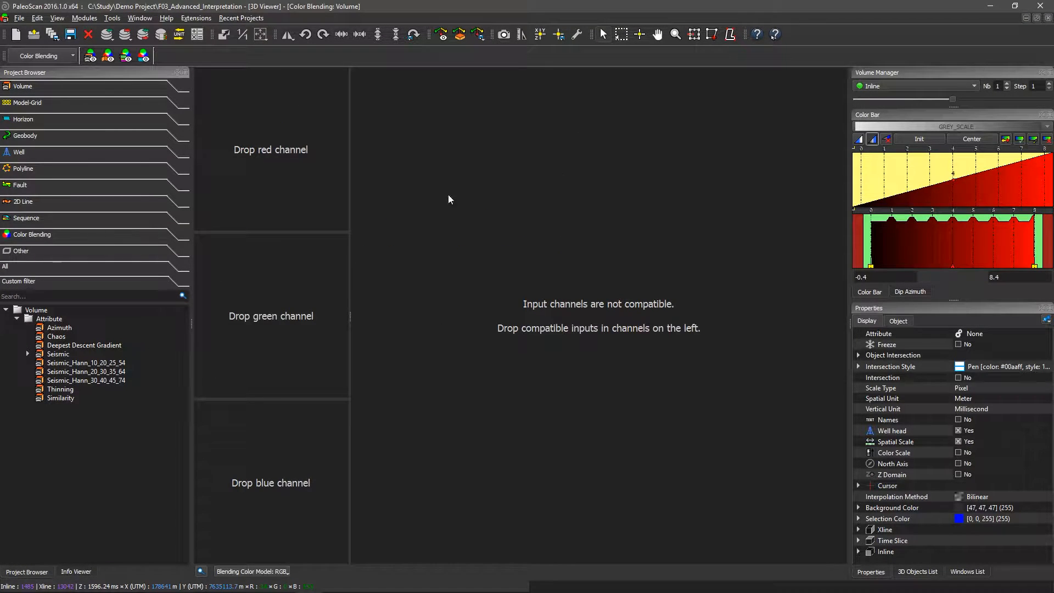
{"action": "left_click_drag", "start_coordinate": [49, 364], "coordinate": [266, 165]}
{"action": "left_click_drag", "start_coordinate": [120, 373], "coordinate": [282, 310]}
{"action": "left_click_drag", "start_coordinate": [117, 383], "coordinate": [285, 482]}
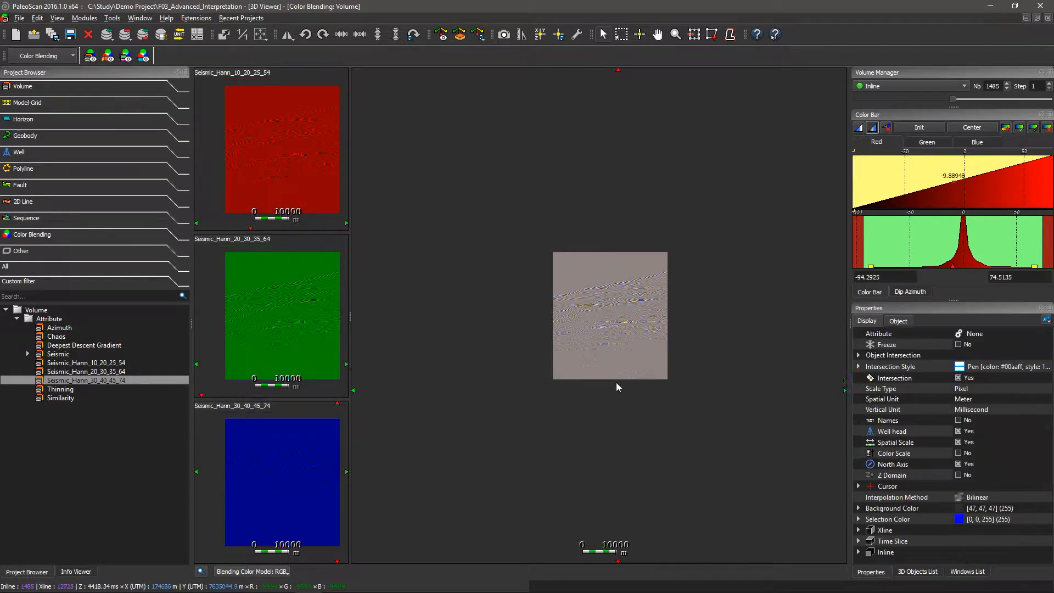
- Enlarge the RGB blend and switch its displayed section from Inline to Time Slice
{"action": "scroll", "coordinate": [613, 373], "scroll_direction": "up", "scroll_amount": 5}
{"action": "scroll", "coordinate": [593, 380], "scroll_direction": "down", "scroll_amount": 1}
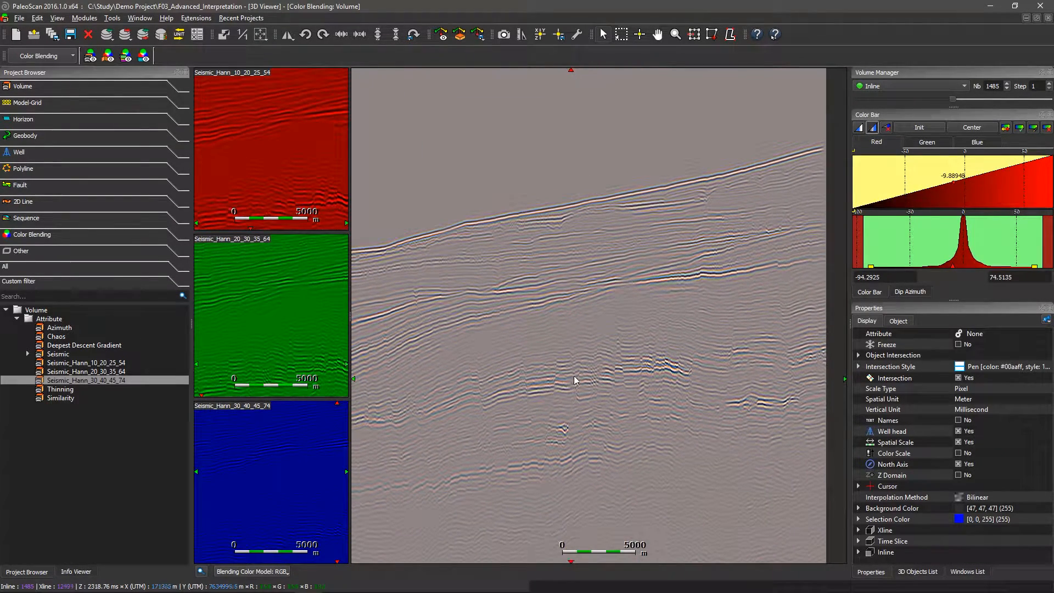
{"action": "left_click", "coordinate": [866, 87]}
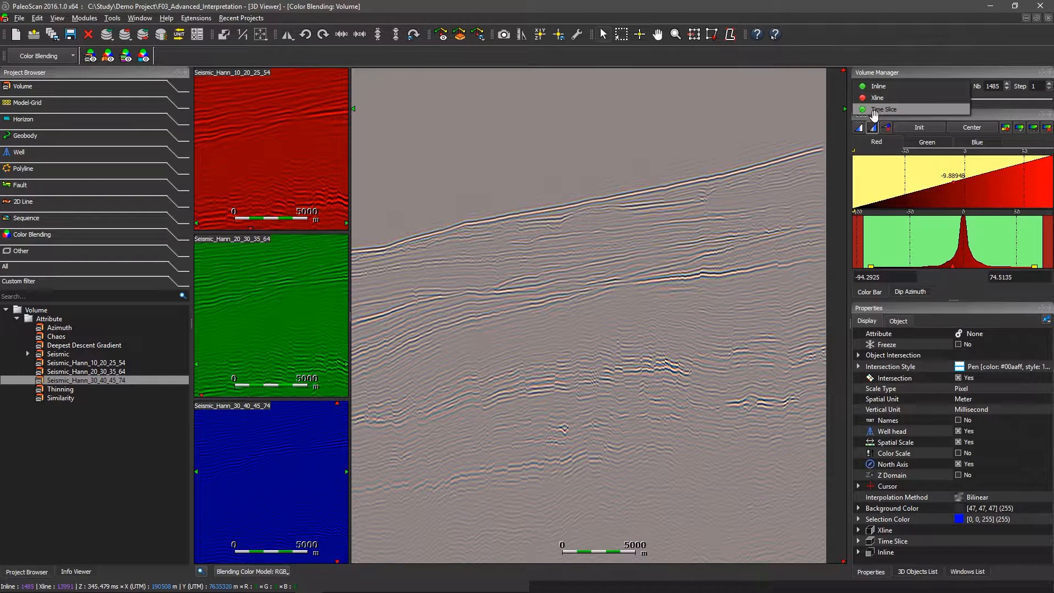
{"action": "left_click", "coordinate": [883, 109]}
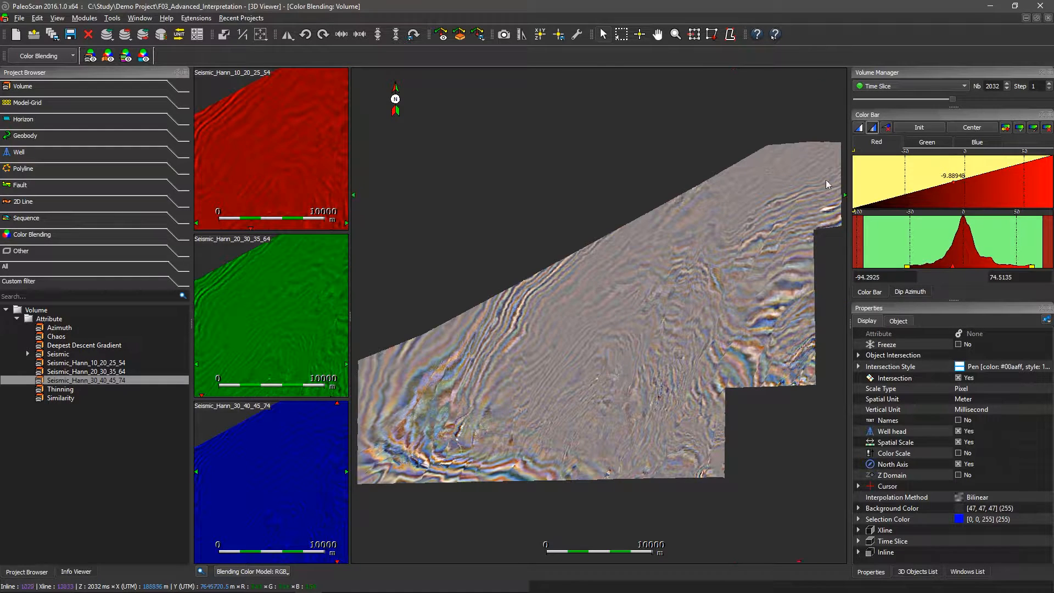
- Reinitialize the red, green and blue colour ranges for the blend's current time slice
{"action": "left_click", "coordinate": [919, 127]}
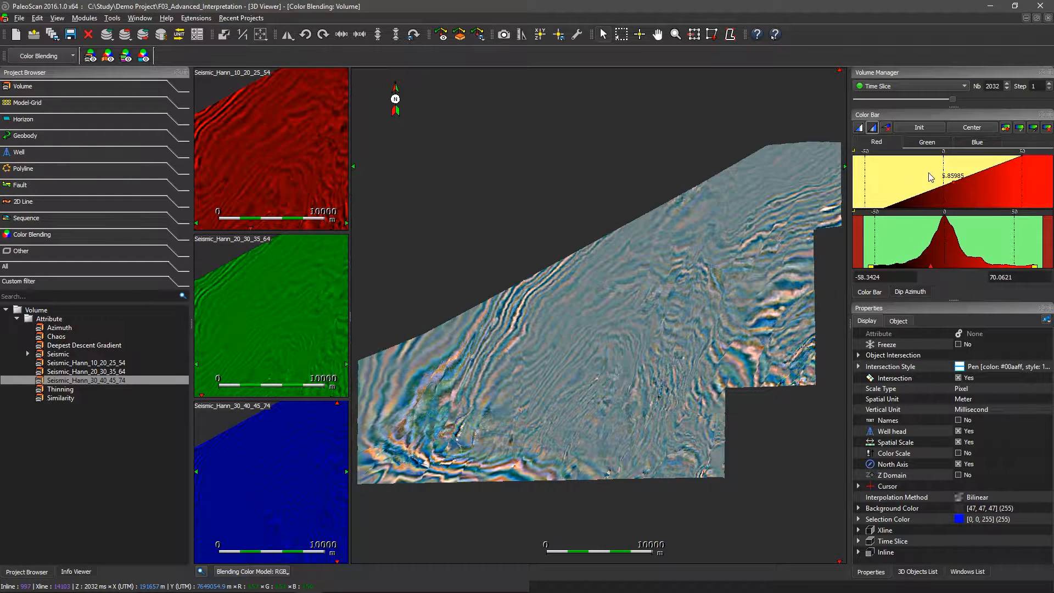
{"action": "left_click", "coordinate": [925, 142]}
{"action": "left_click", "coordinate": [919, 127]}
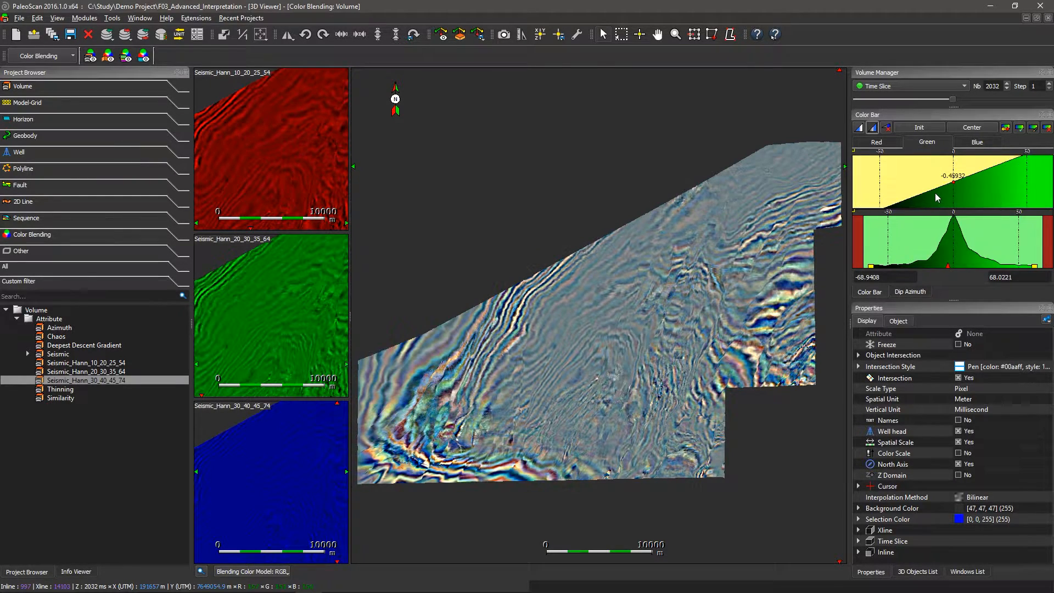
{"action": "left_click", "coordinate": [968, 144]}
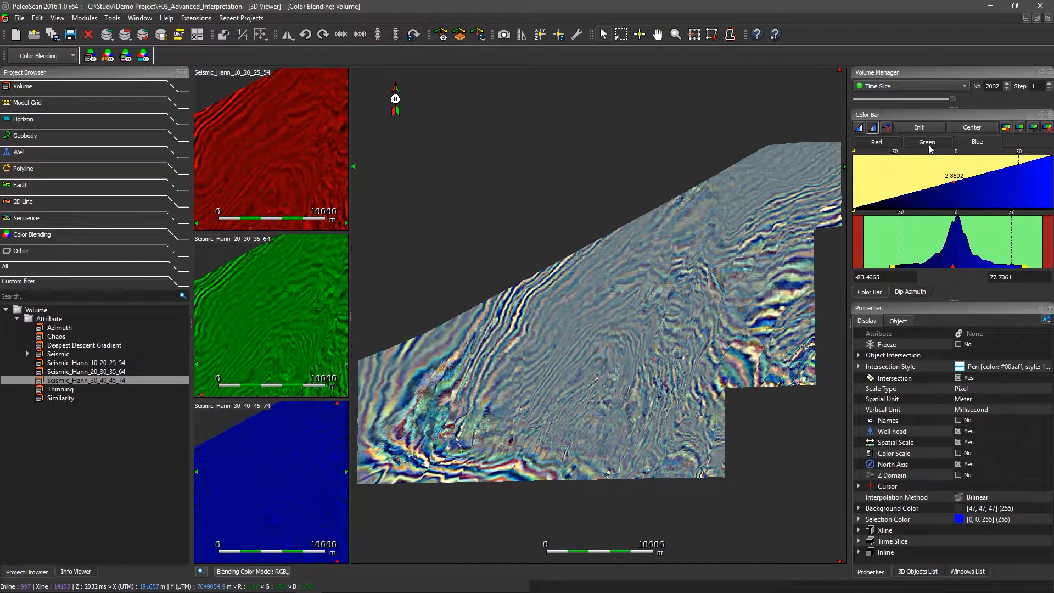
{"action": "left_click", "coordinate": [919, 127]}
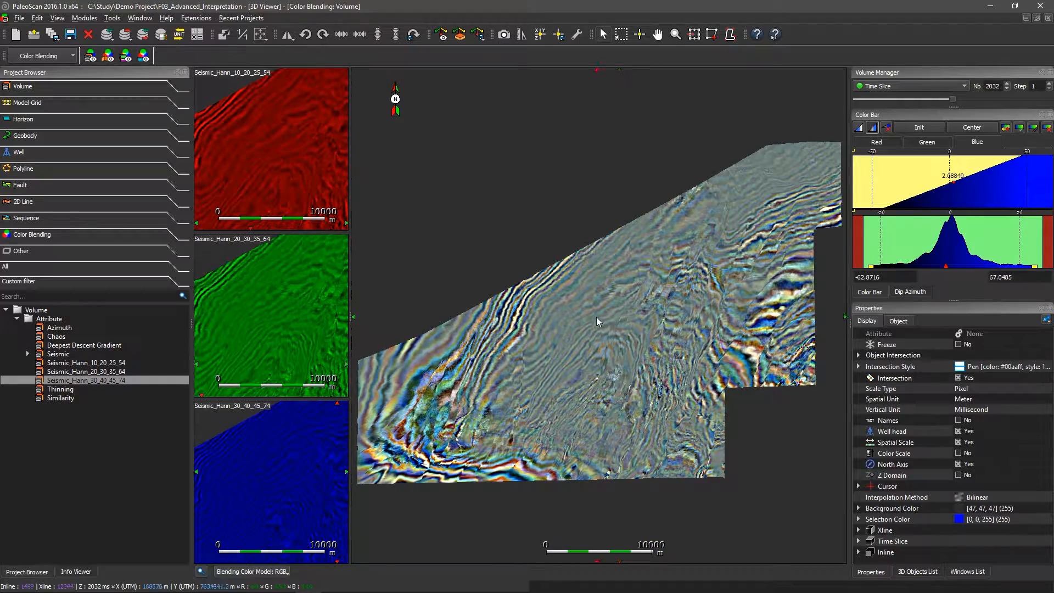
- Browse the blended time slices from 2032 to about 1736 and examine the faulted structure at close range
{"action": "scroll", "coordinate": [596, 317], "scroll_direction": "up", "scroll_amount": 11}
{"action": "scroll", "coordinate": [596, 318], "scroll_direction": "up", "scroll_amount": 20}
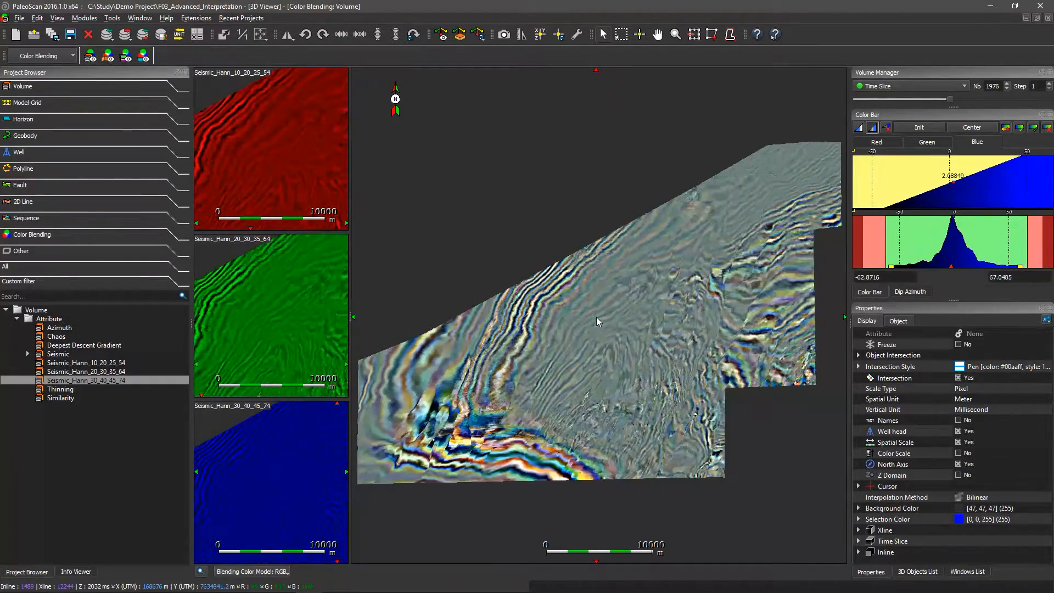
{"action": "scroll", "coordinate": [596, 317], "scroll_direction": "up", "scroll_amount": 20}
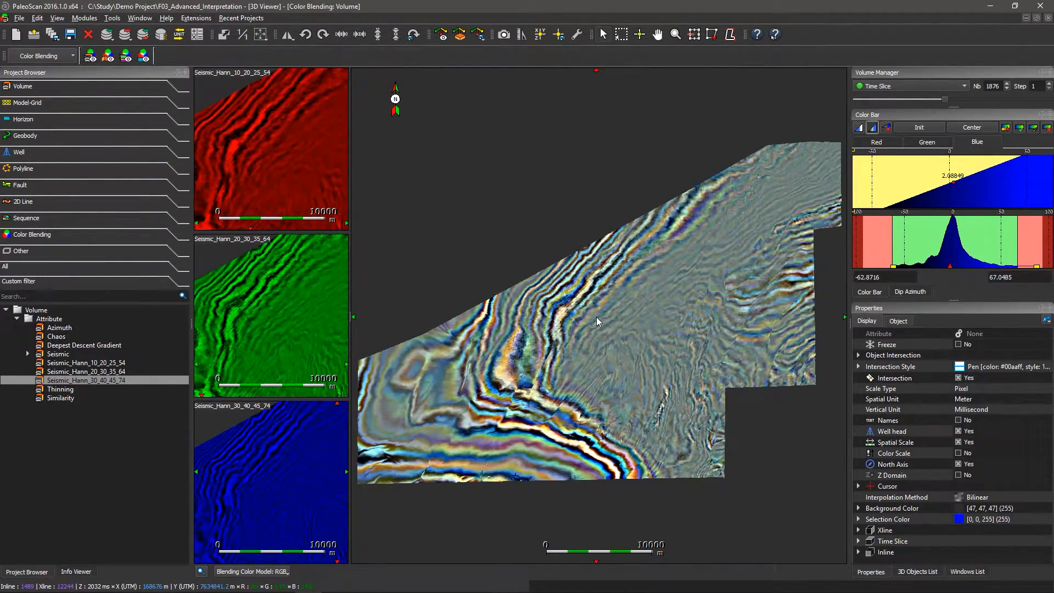
{"action": "scroll", "coordinate": [596, 318], "scroll_direction": "up", "scroll_amount": 20}
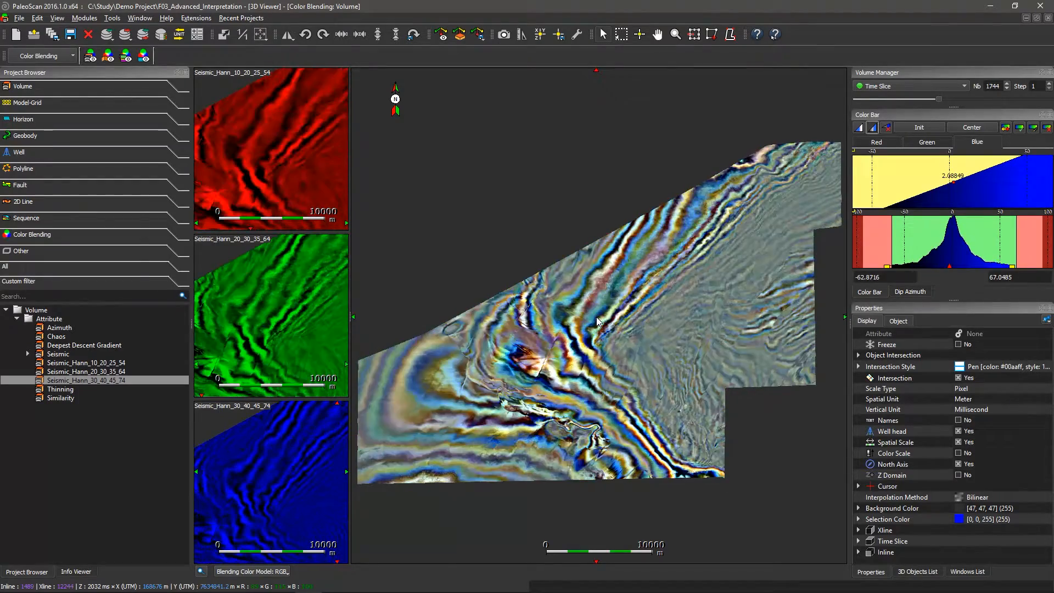
{"action": "scroll", "coordinate": [596, 318], "scroll_direction": "down", "scroll_amount": 9}
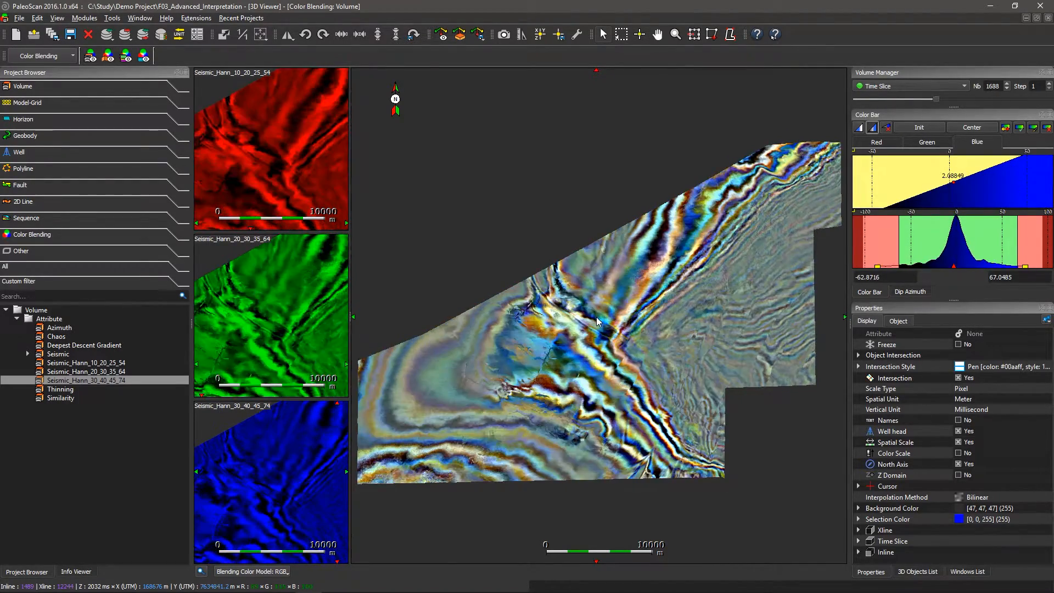
{"action": "scroll", "coordinate": [596, 318], "scroll_direction": "down", "scroll_amount": 4}
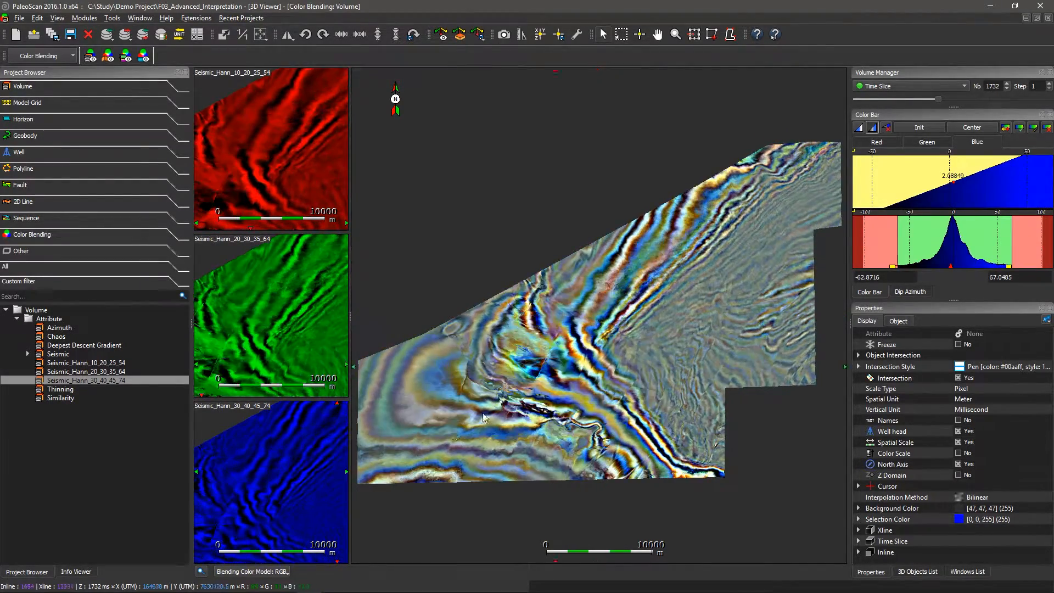
{"action": "scroll", "coordinate": [511, 407], "scroll_direction": "up", "scroll_amount": 5}
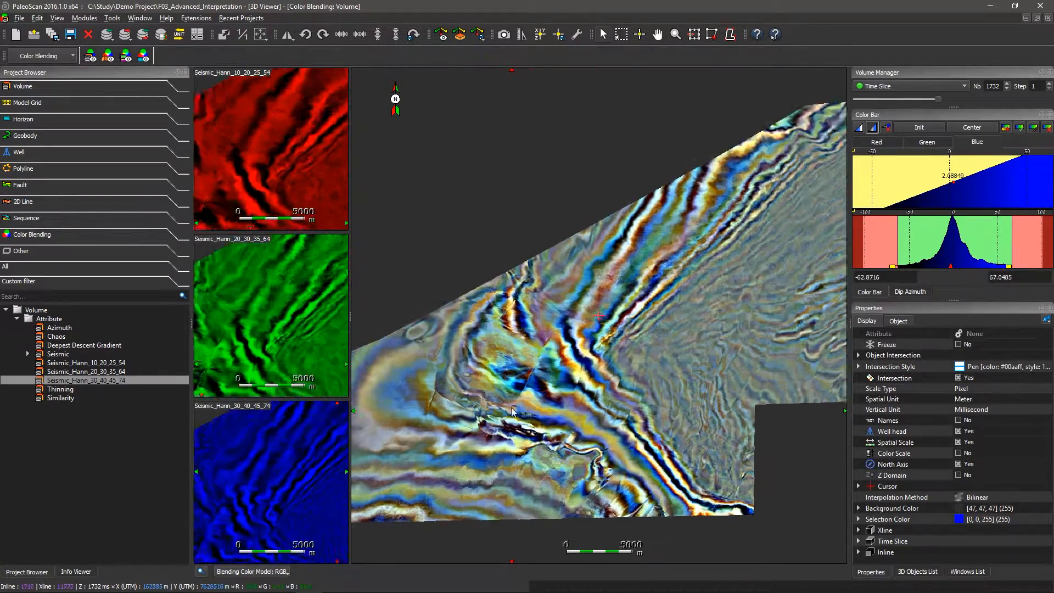
{"action": "left_click_drag", "start_coordinate": [511, 408], "coordinate": [655, 315]}
{"action": "scroll", "coordinate": [655, 315], "scroll_direction": "down", "scroll_amount": 1}
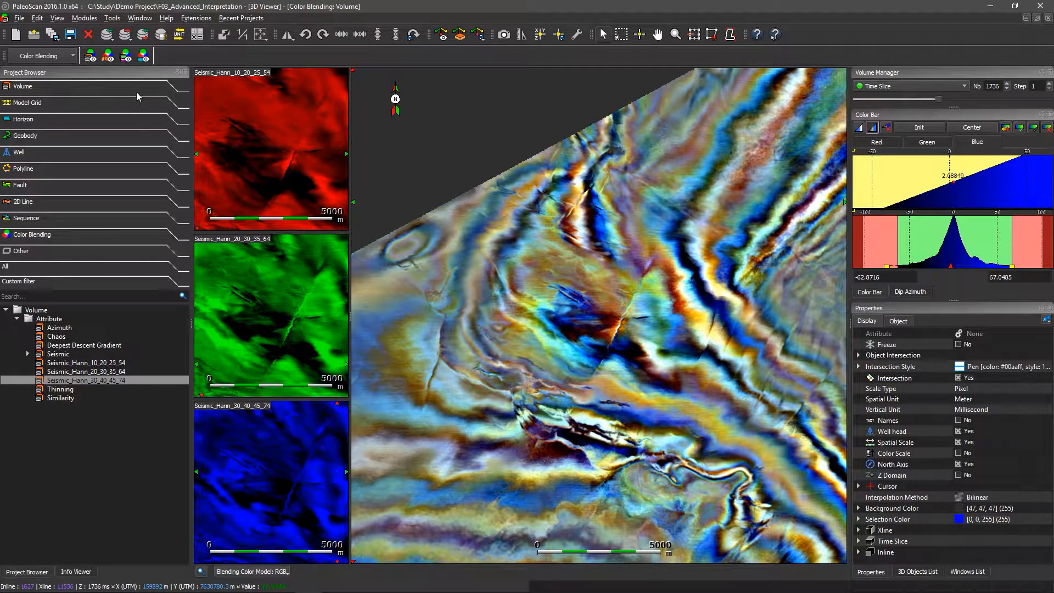
- Open the original Seismic volume and tile its window beside the colour blend
{"action": "left_click", "coordinate": [48, 88]}
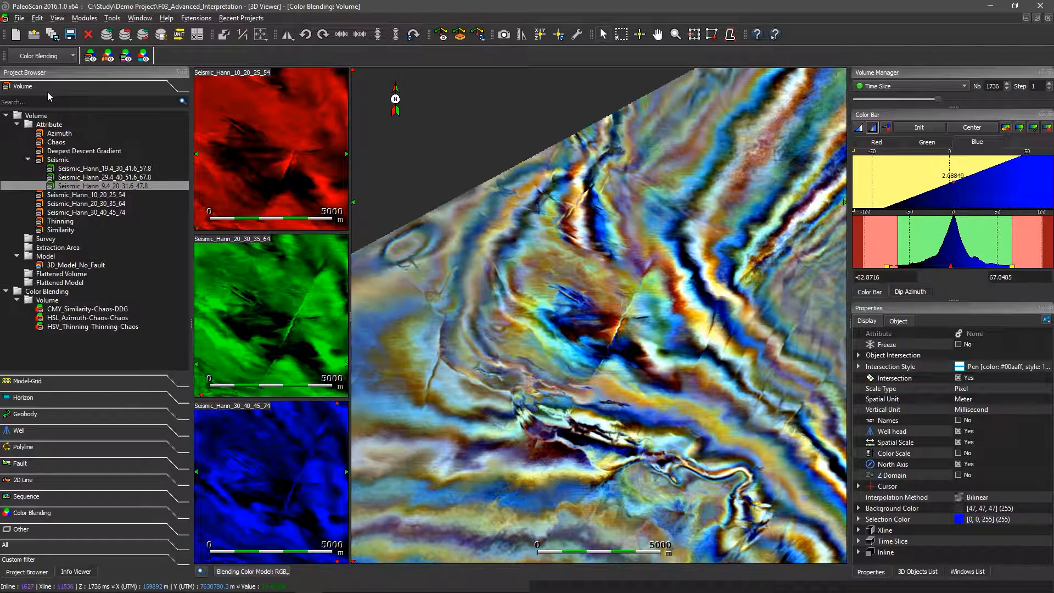
{"action": "double_click", "coordinate": [58, 159]}
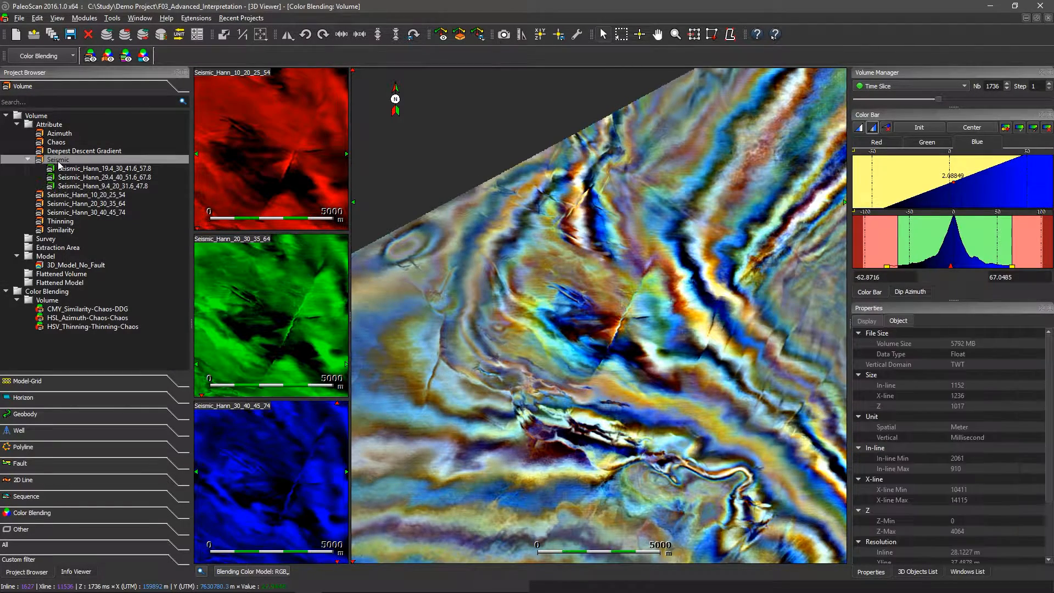
{"action": "left_click", "coordinate": [505, 212]}
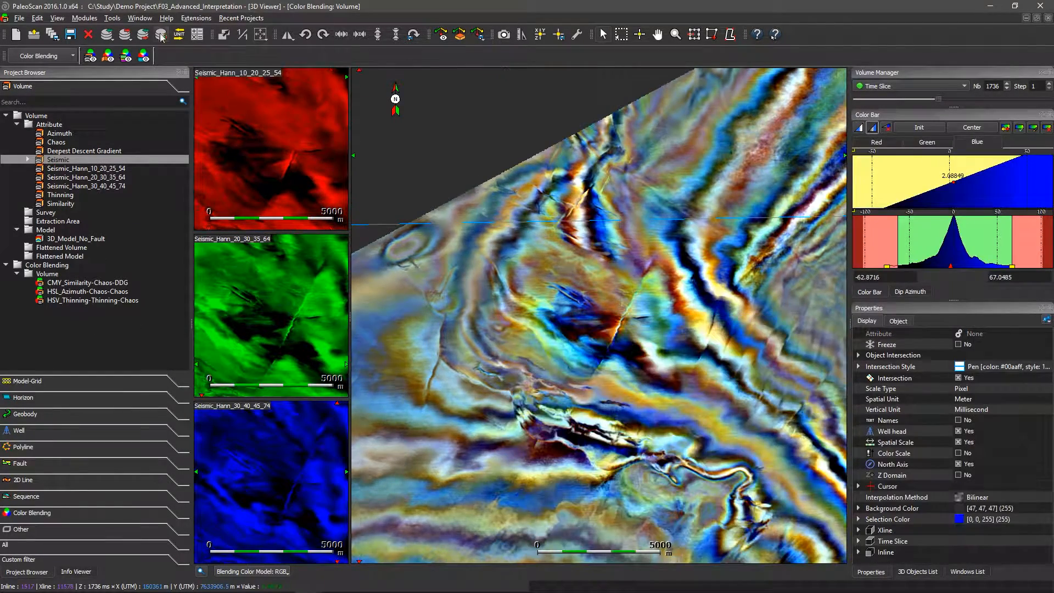
{"action": "left_click", "coordinate": [140, 18]}
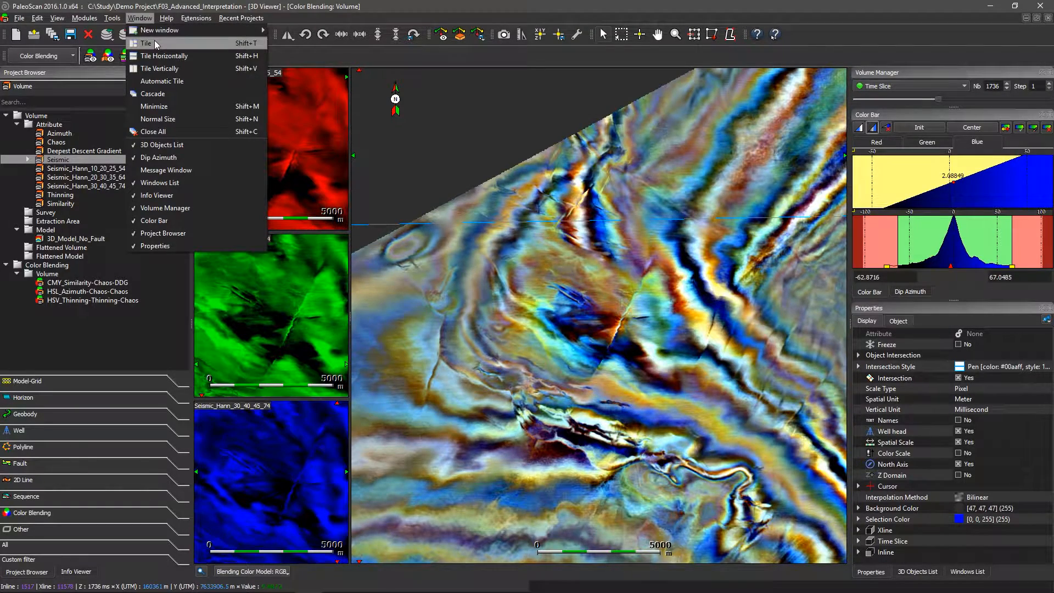
{"action": "left_click", "coordinate": [155, 43]}
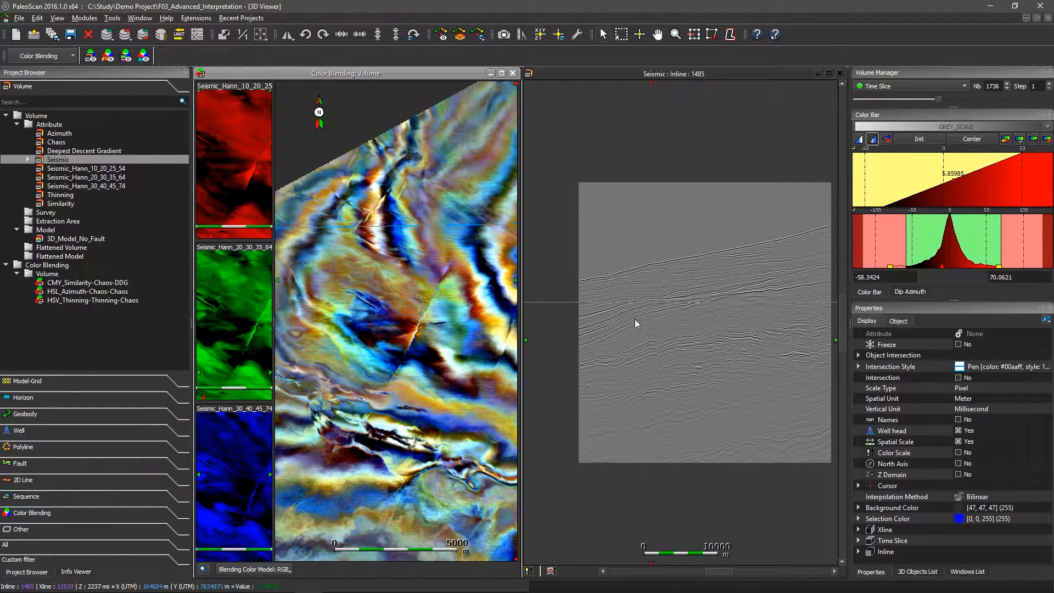
- Pick the small bright anomaly on seismic inline 1485 to bring the blend to time slice 2684, and close the seismic window
{"action": "left_click", "coordinate": [636, 38]}
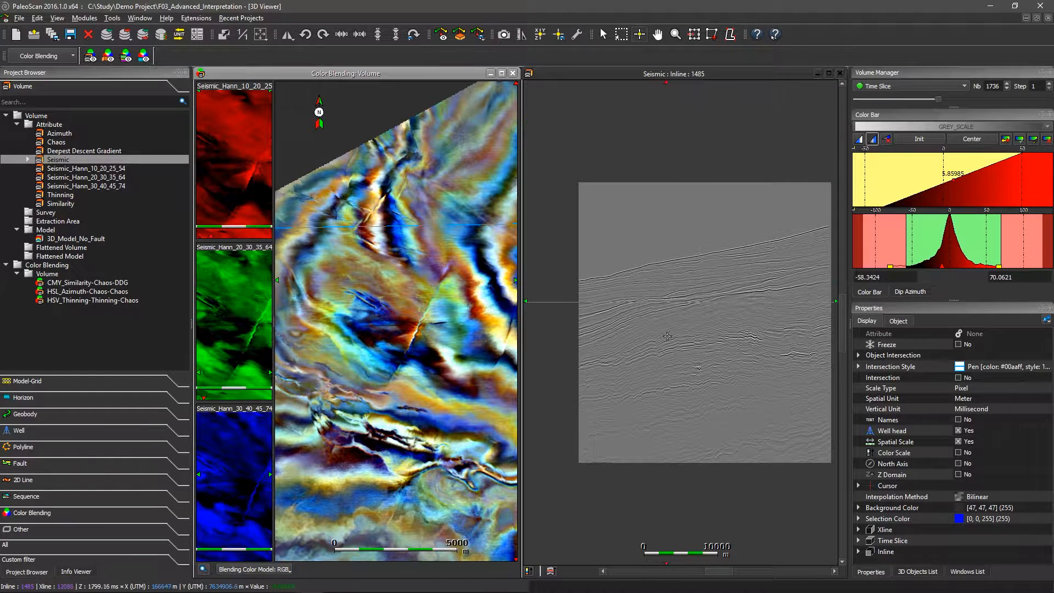
{"action": "left_click", "coordinate": [699, 366]}
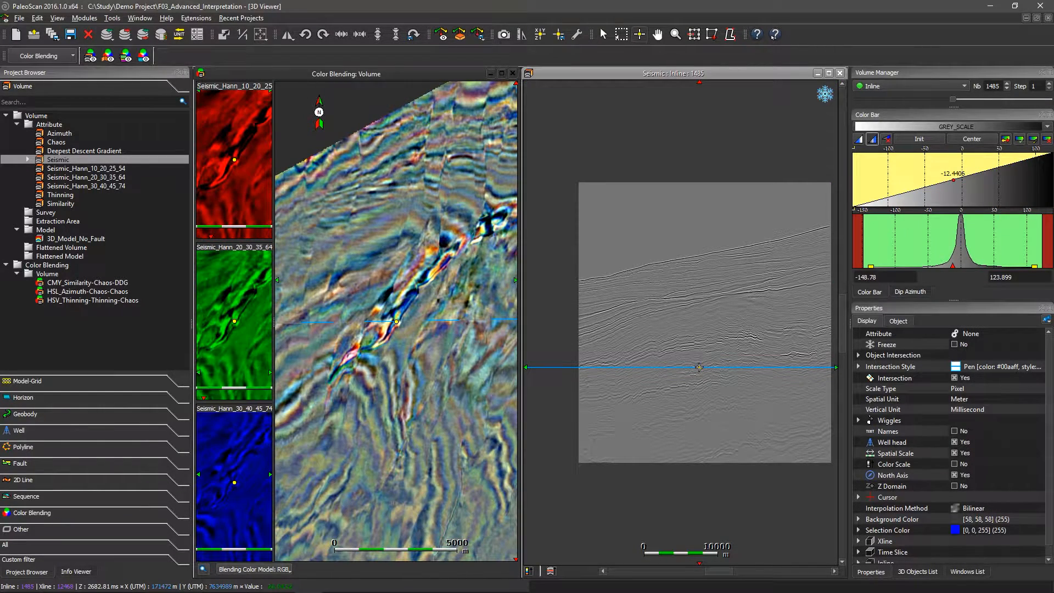
{"action": "left_click", "coordinate": [840, 73]}
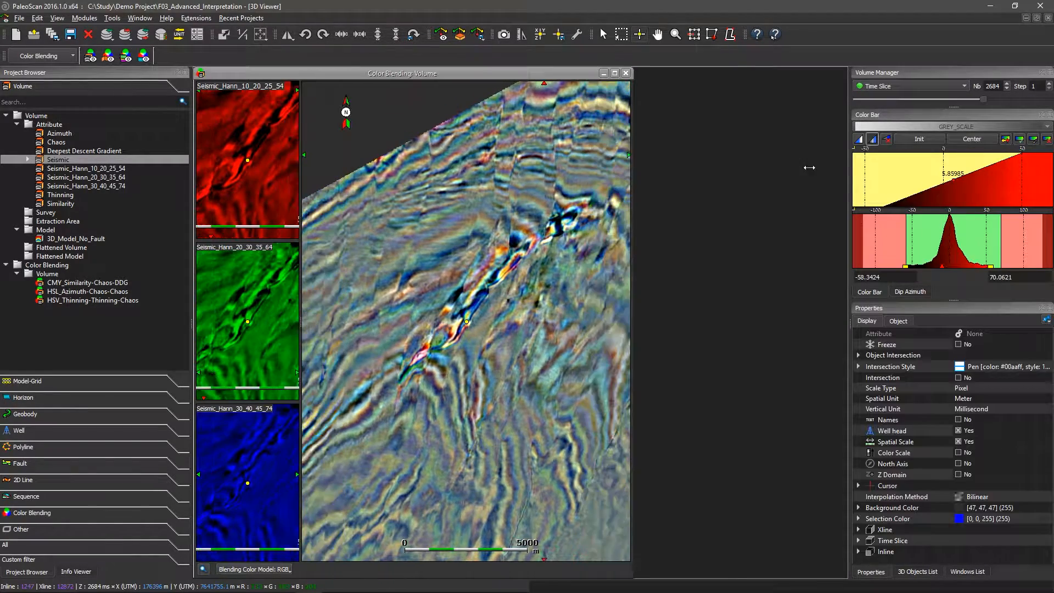
- Examine the elongated bright feature at close range while stepping through the blended time slices from 2684 to 2532
{"action": "scroll", "coordinate": [679, 289], "scroll_direction": "up", "scroll_amount": 5}
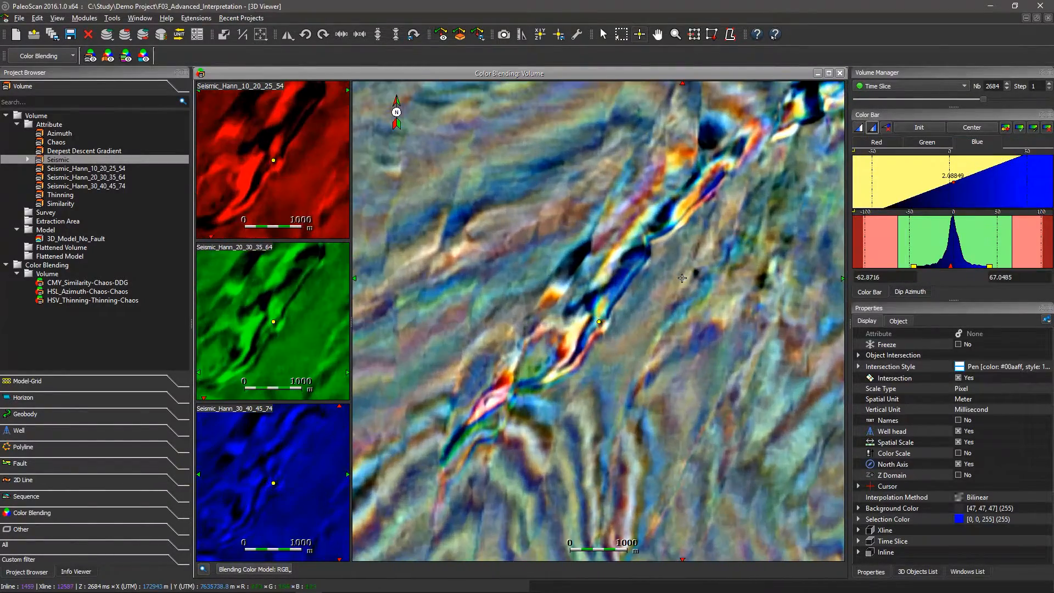
{"action": "left_click_drag", "start_coordinate": [707, 251], "coordinate": [655, 293]}
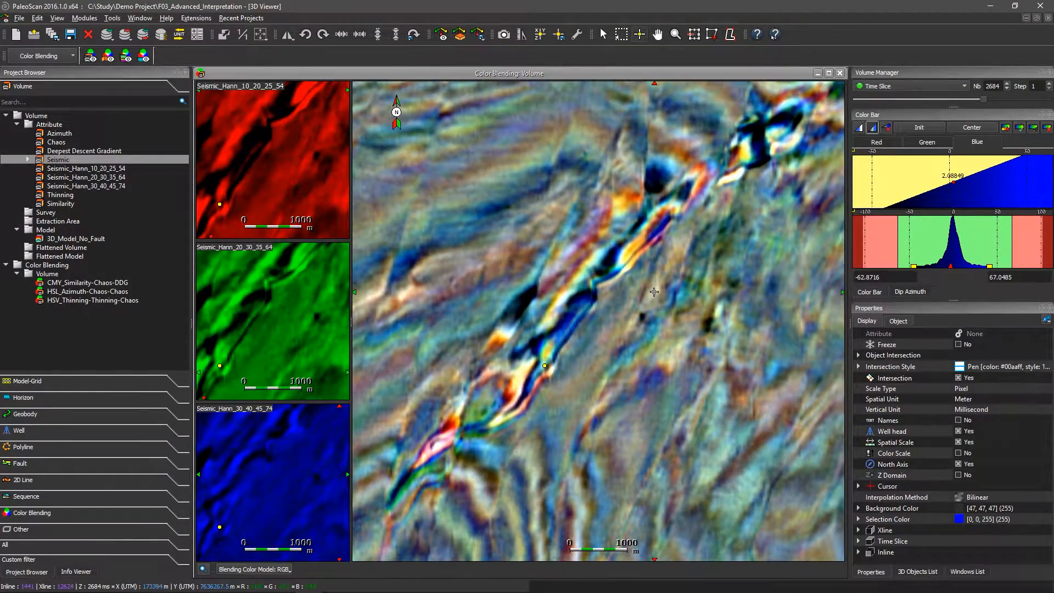
{"action": "key", "text": "Down"}
{"action": "scroll", "coordinate": [586, 301], "scroll_direction": "down", "scroll_amount": 2}
{"action": "key", "text": "Down"}
{"action": "key", "text": "Down"}
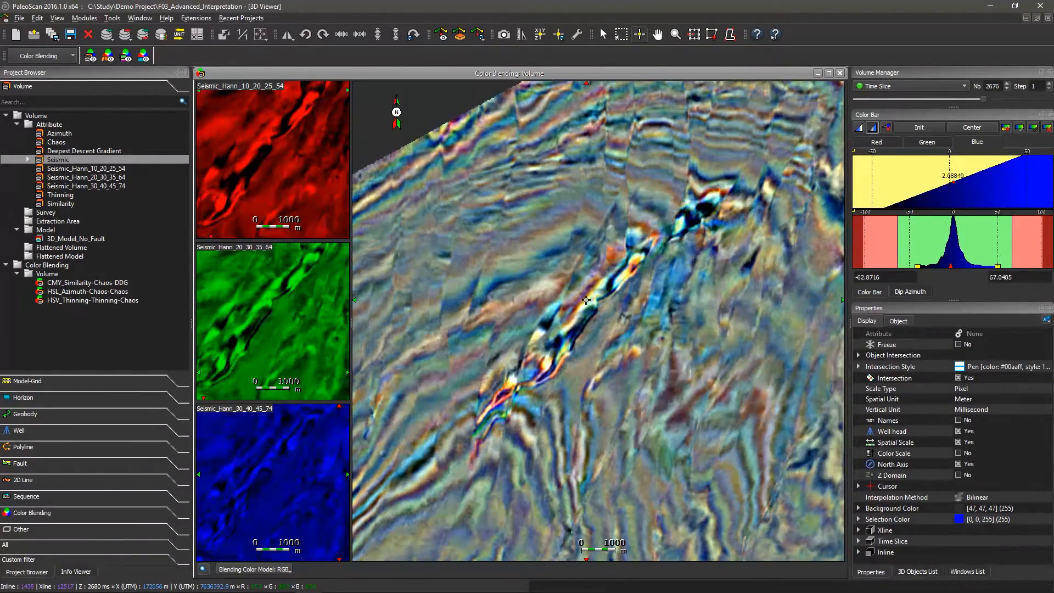
{"action": "key", "text": "Down"}
{"action": "key", "text": "Down"}
{"action": "key", "text": "Down"}
{"action": "key", "text": "Down"}
{"action": "key", "text": "Down"}
{"action": "key", "text": "Down"}
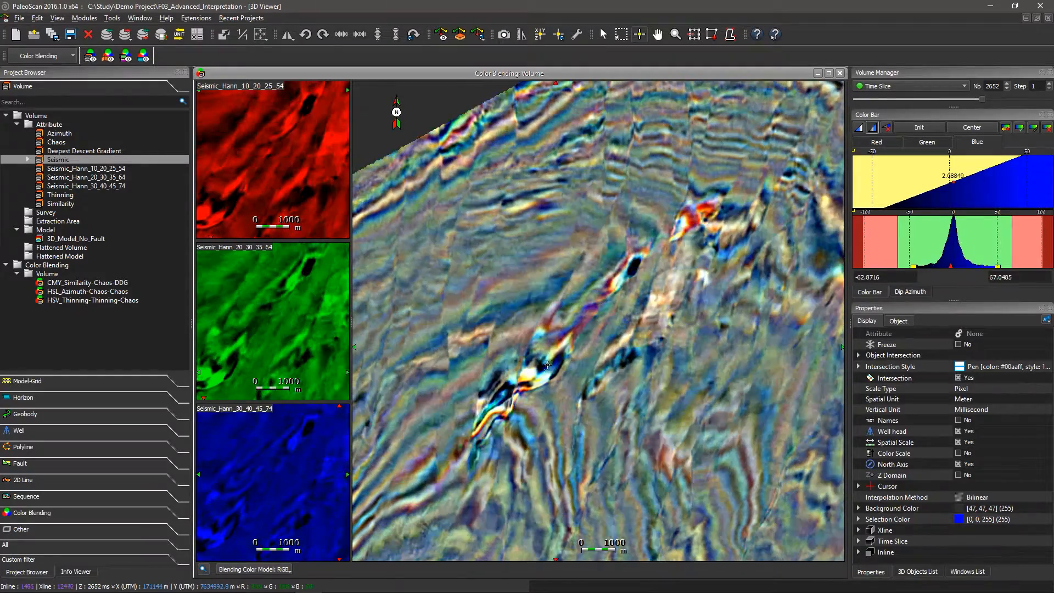
{"action": "key", "text": "Down"}
{"action": "key", "text": "Down"}
{"action": "key", "text": "Down"}
{"action": "key", "text": "Down"}
{"action": "key", "text": "Down"}
{"action": "key", "text": "Down"}
{"action": "key", "text": "Down"}
{"action": "key", "text": "Down"}
{"action": "key", "text": "Down"}
{"action": "key", "text": "Down"}
{"action": "key", "text": "Down"}
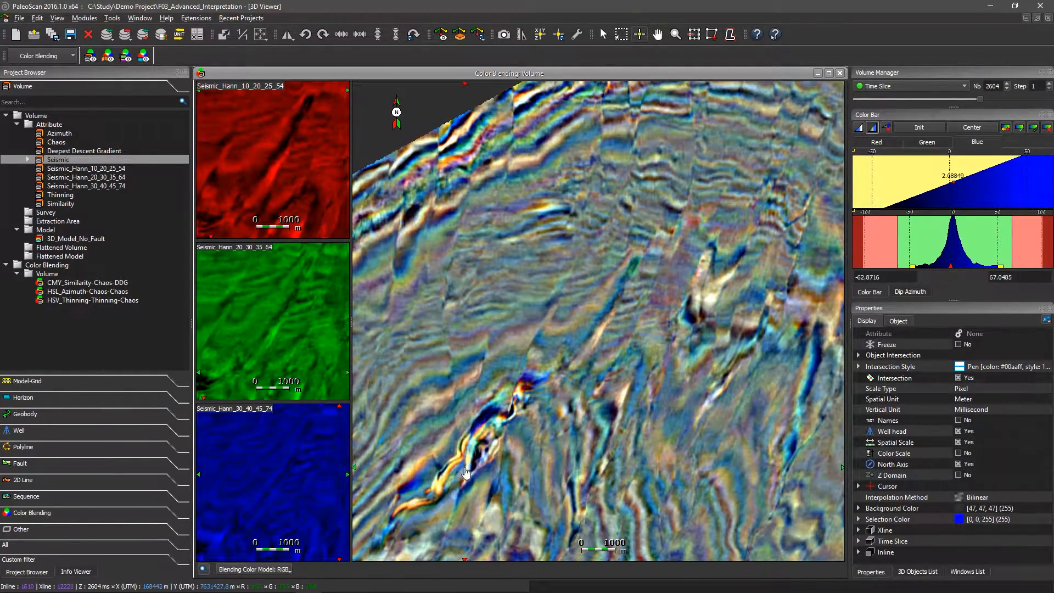
{"action": "left_click_drag", "start_coordinate": [466, 472], "coordinate": [543, 356]}
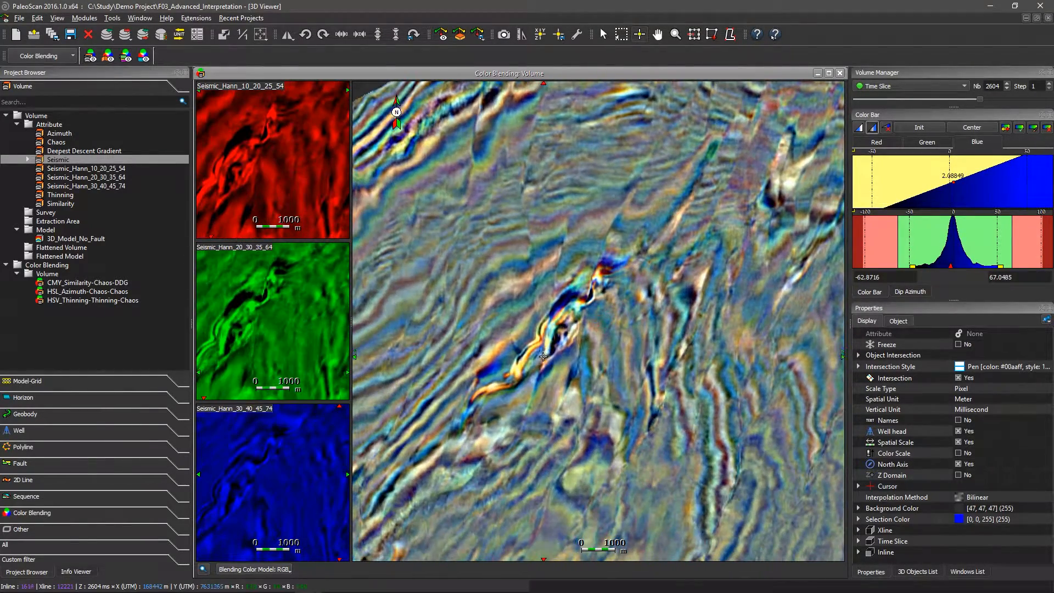
{"action": "key", "text": "Down"}
{"action": "key", "text": "Down"}
{"action": "key", "text": "Down"}
{"action": "key", "text": "Down"}
{"action": "key", "text": "Down"}
{"action": "key", "text": "Down"}
{"action": "key", "text": "Down"}
{"action": "key", "text": "Down"}
{"action": "key", "text": "Down"}
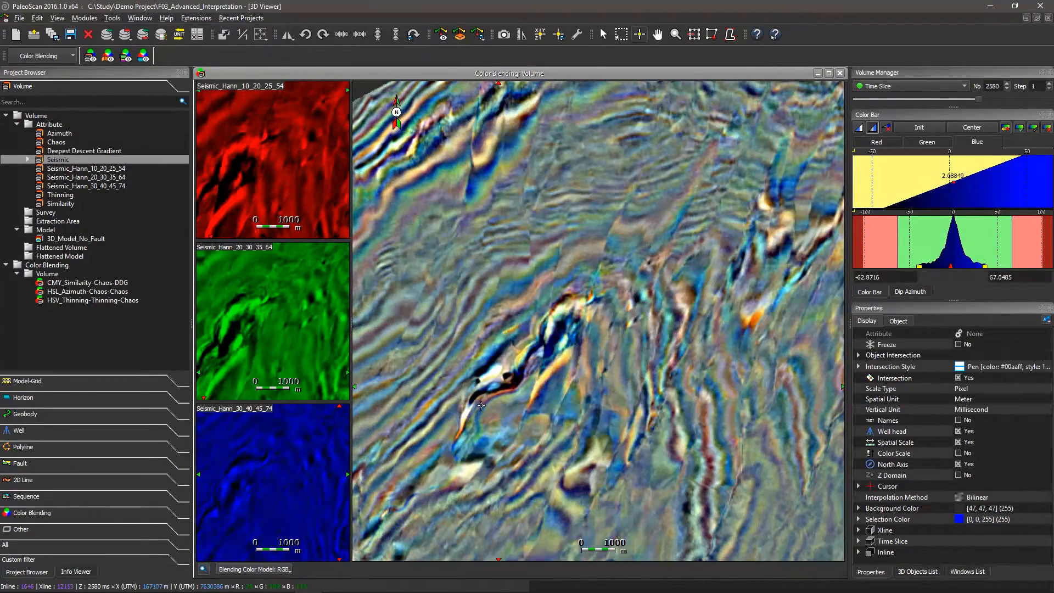
{"action": "key", "text": "Down"}
{"action": "key", "text": "Down"}
{"action": "key", "text": "Down"}
{"action": "key", "text": "Down"}
{"action": "scroll", "coordinate": [496, 466], "scroll_direction": "down", "scroll_amount": 3}
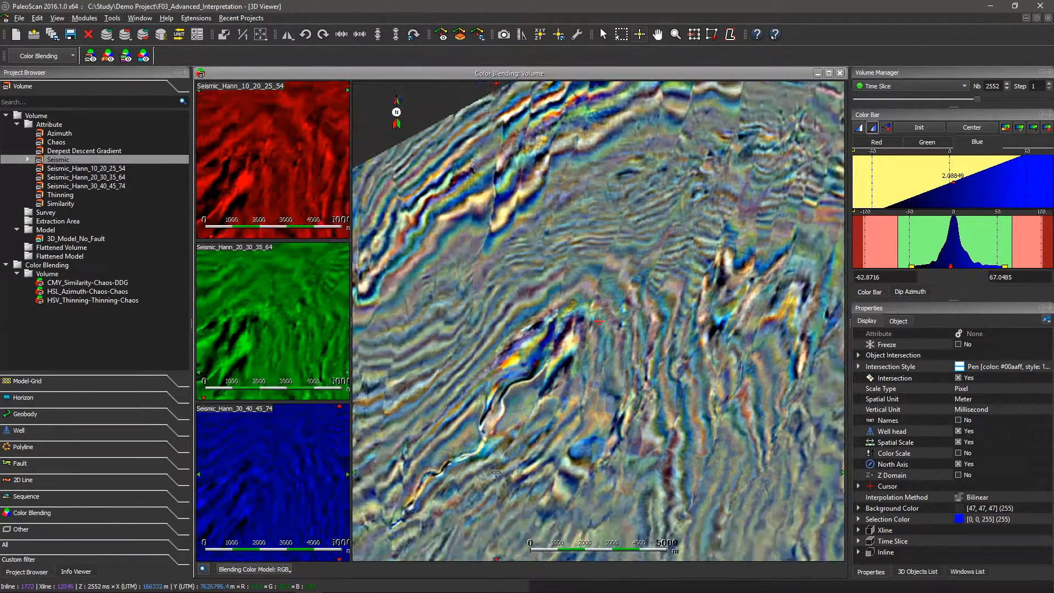
{"action": "key", "text": "Down"}
{"action": "key", "text": "Down"}
{"action": "key", "text": "Down"}
{"action": "key", "text": "Down"}
{"action": "key", "text": "Down"}
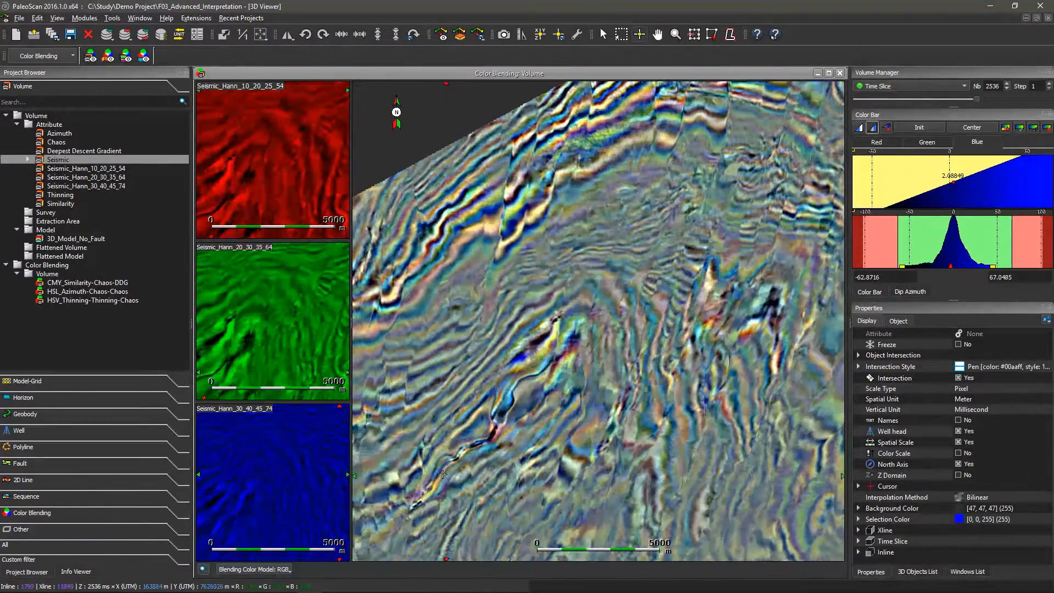
{"action": "left_click_drag", "start_coordinate": [446, 503], "coordinate": [497, 432]}
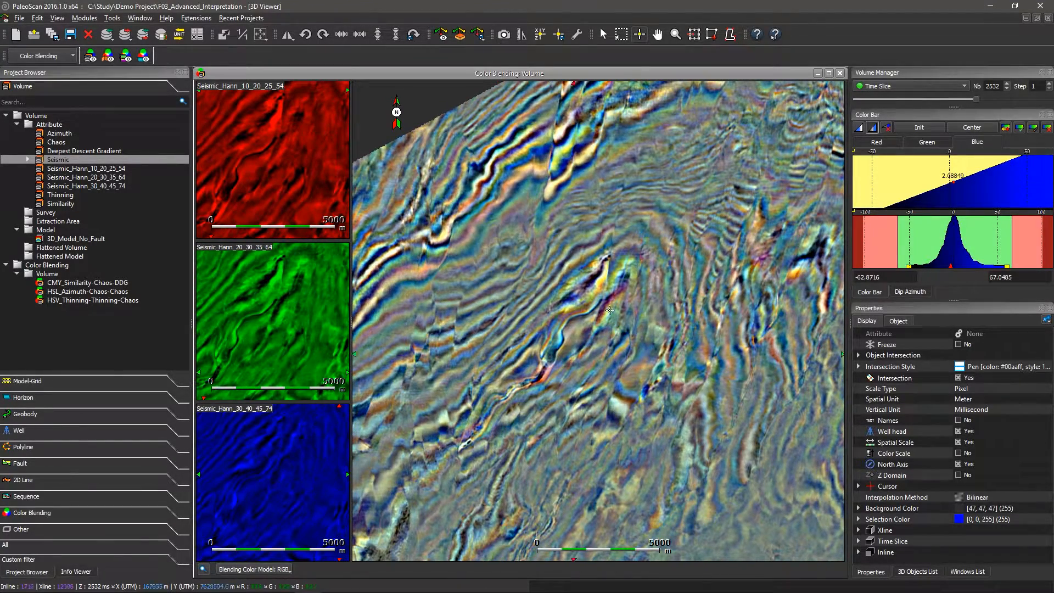
- Replace the colour blending window with the Seismic volume and list the project's horizon objects
{"action": "left_click", "coordinate": [840, 73]}
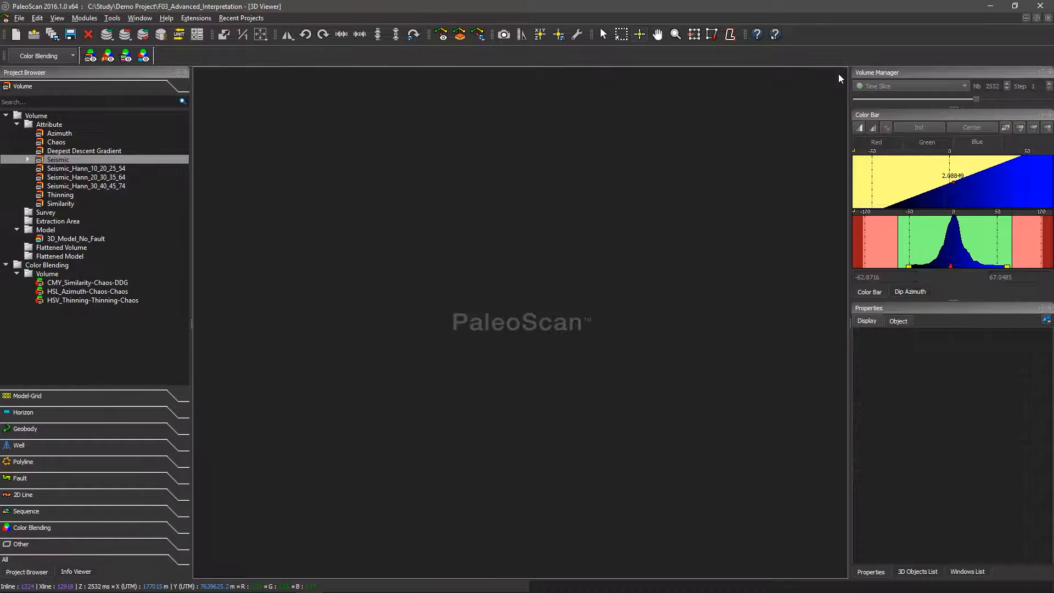
{"action": "double_click", "coordinate": [53, 162]}
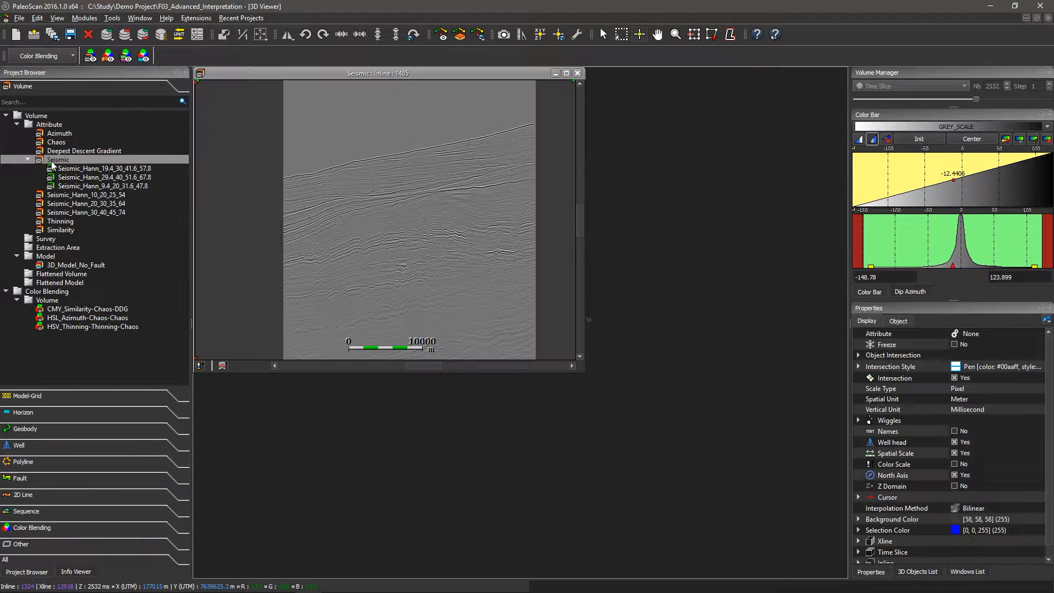
{"action": "left_click", "coordinate": [34, 414]}
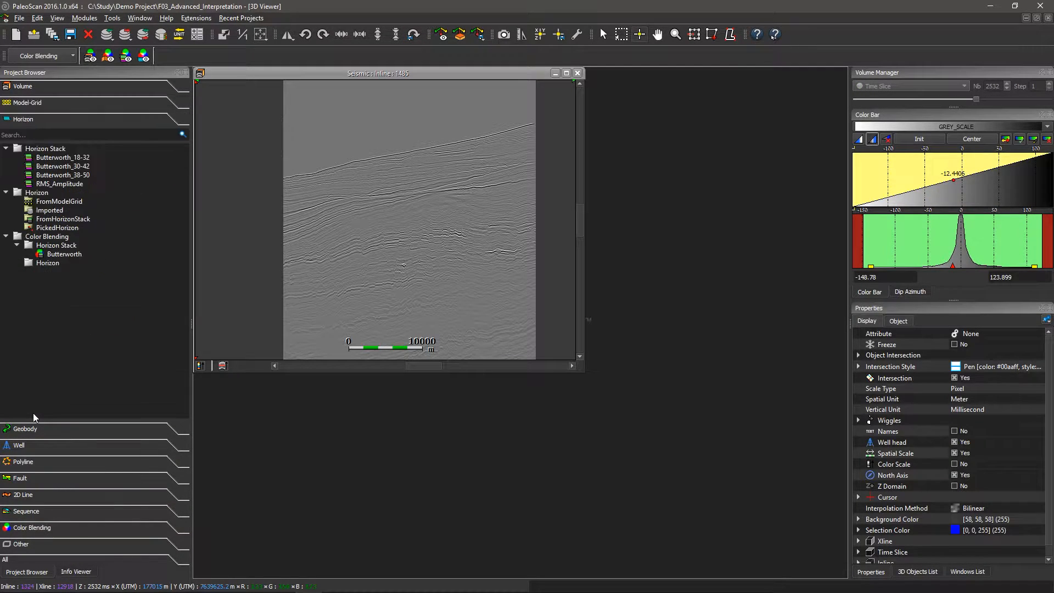
- Open the RMS_Amplitude horizon stack and tile its window horizontally with the seismic inline view
{"action": "left_click", "coordinate": [54, 184]}
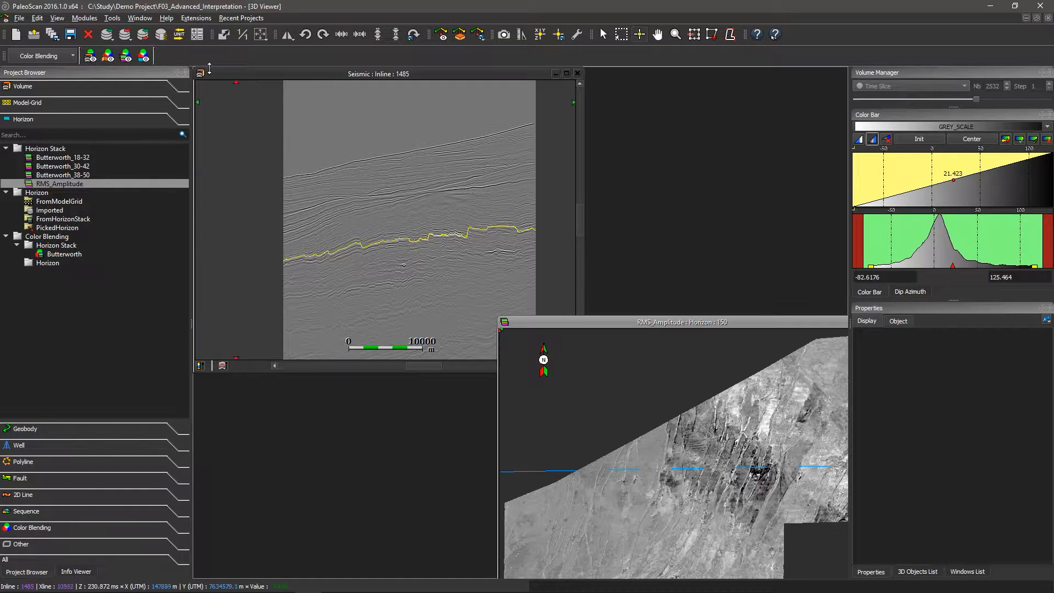
{"action": "left_click", "coordinate": [140, 18]}
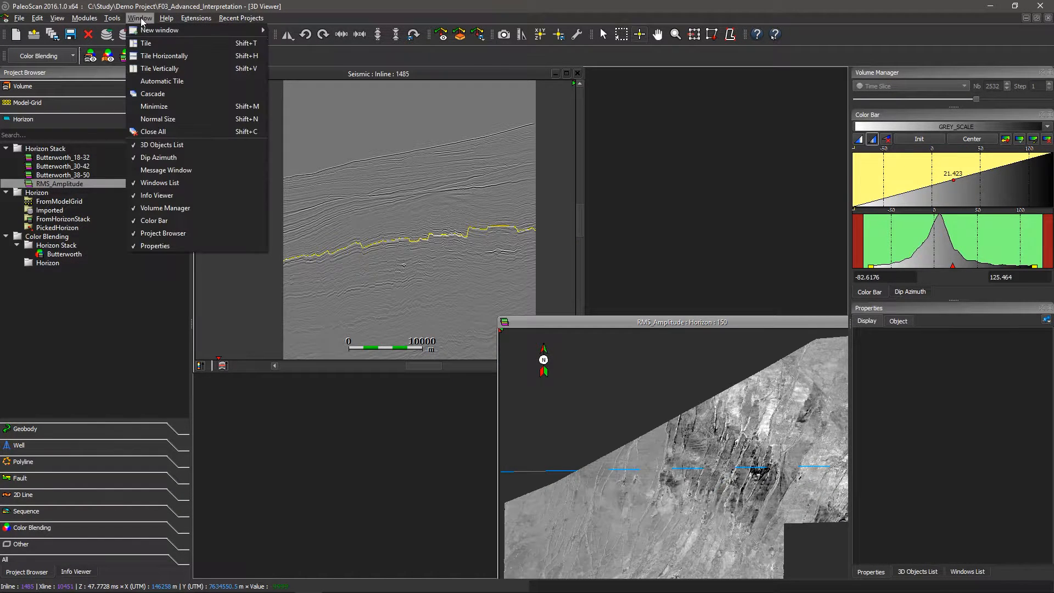
{"action": "left_click", "coordinate": [179, 56]}
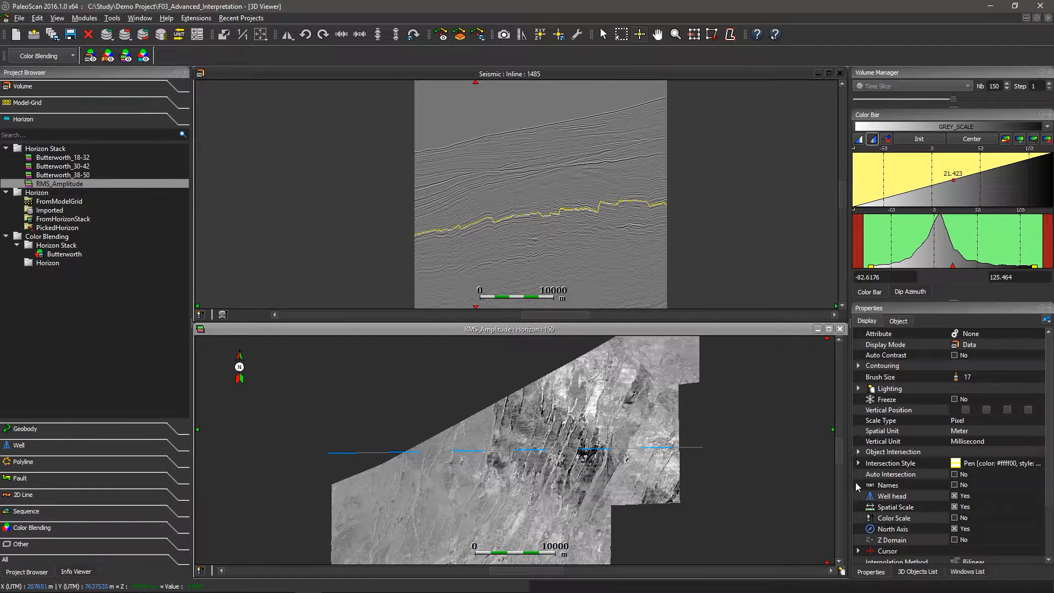
- Thicken the RMS_Amplitude horizon's intersection line on the seismic section by increasing its pen width
{"action": "left_click", "coordinate": [859, 464]}
{"action": "left_click", "coordinate": [962, 487]}
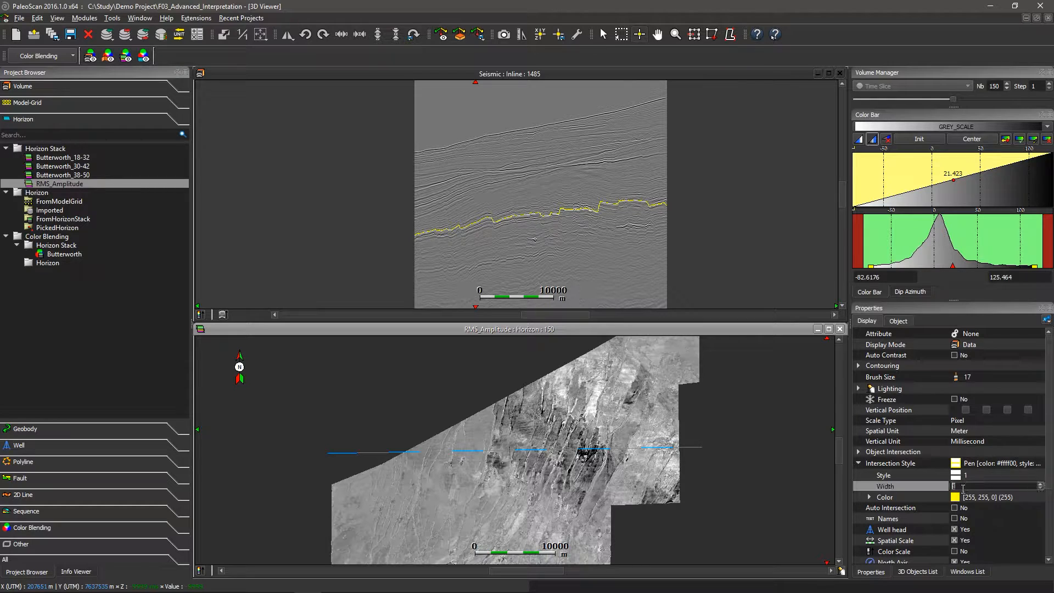
{"action": "scroll", "coordinate": [963, 488], "scroll_direction": "up", "scroll_amount": 4}
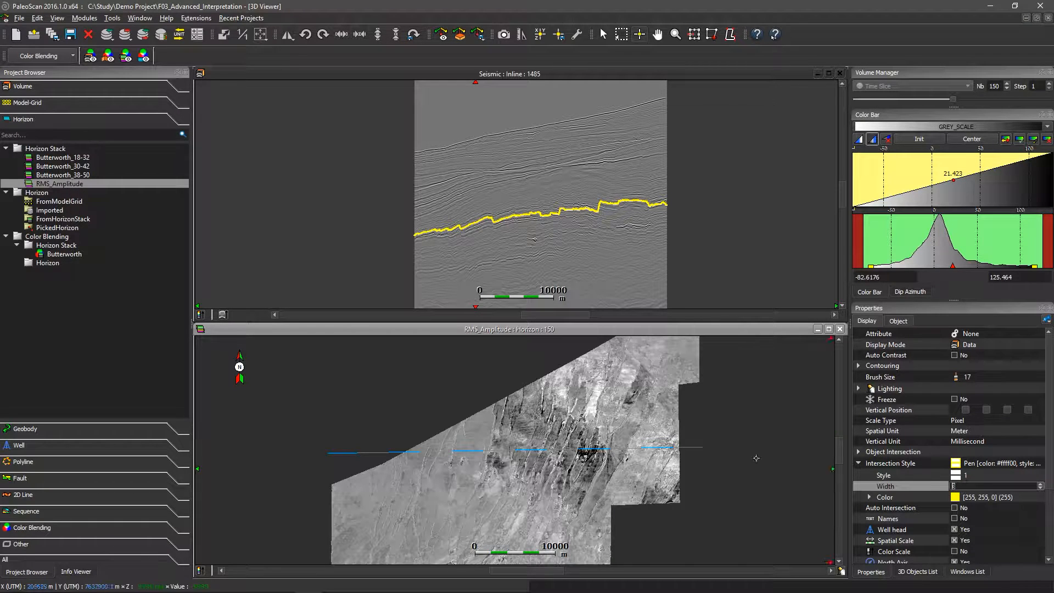
{"action": "left_click", "coordinate": [859, 464]}
- Apply the ENVELOPE colour scale to the RMS_Amplitude map, shift its centre to about 47 and turn on auto contrast
{"action": "left_click", "coordinate": [929, 128]}
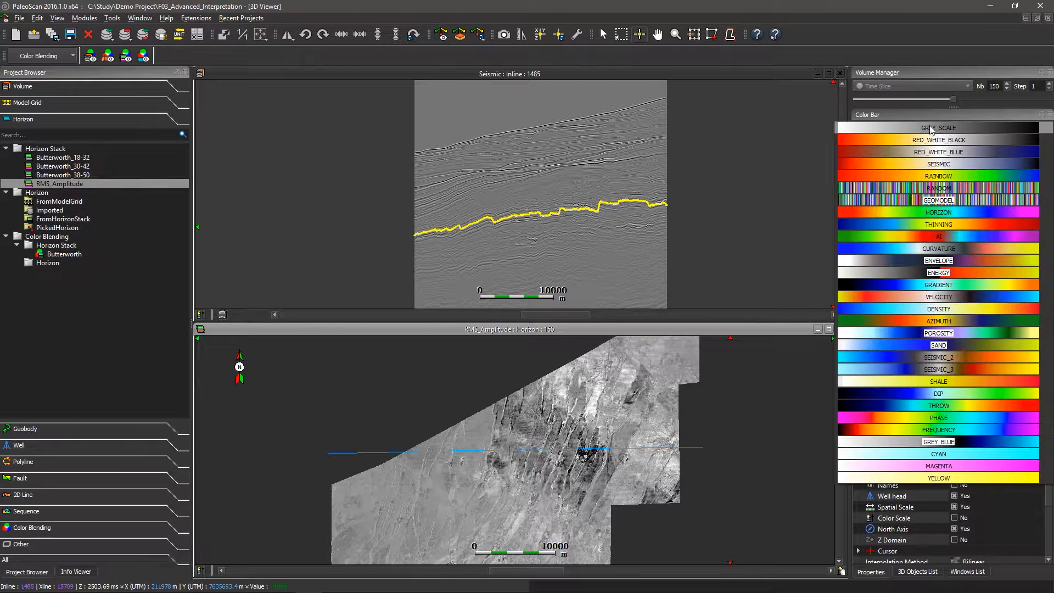
{"action": "left_click", "coordinate": [951, 262]}
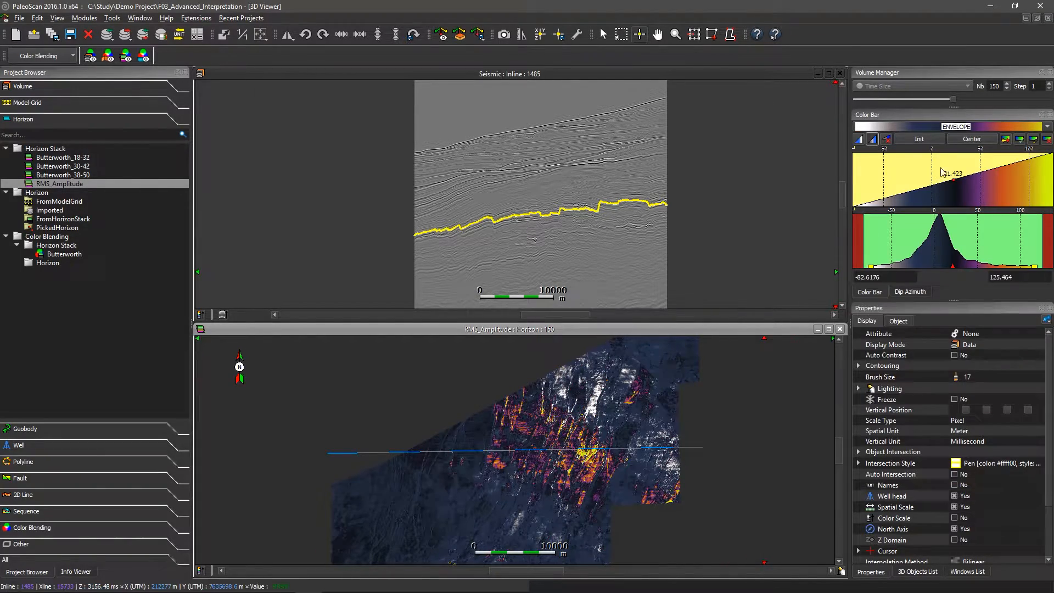
{"action": "left_click_drag", "start_coordinate": [945, 176], "coordinate": [967, 187]}
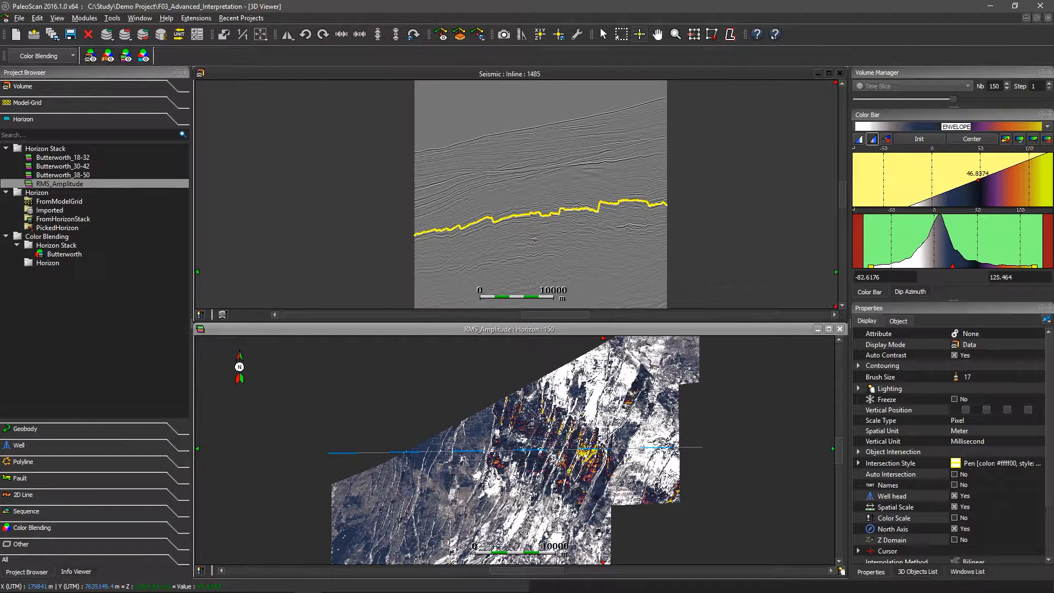
- Step through the RMS_Amplitude horizon stack from horizon 150 to 109, comparing the amplitude patterns with the seismic intersection
{"action": "scroll", "coordinate": [552, 444], "scroll_direction": "down", "scroll_amount": 10}
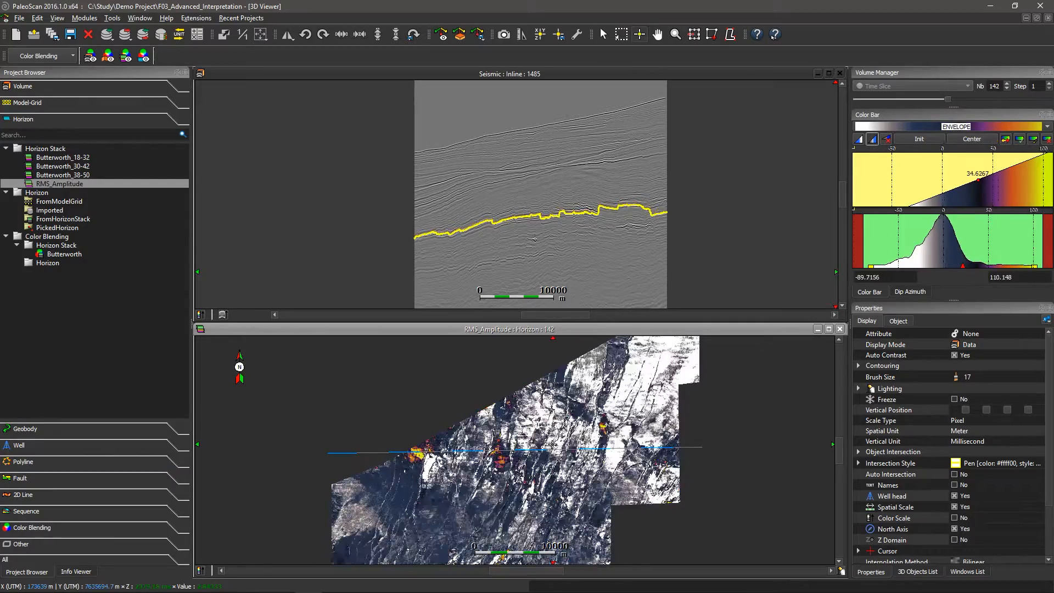
{"action": "scroll", "coordinate": [552, 444], "scroll_direction": "down", "scroll_amount": 9}
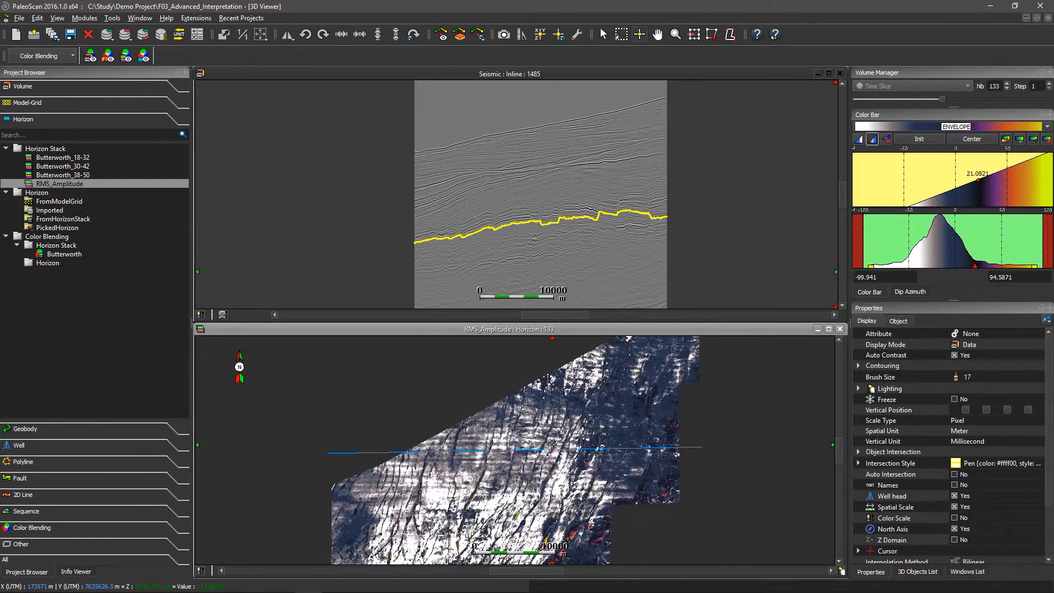
{"action": "scroll", "coordinate": [553, 444], "scroll_direction": "down", "scroll_amount": 11}
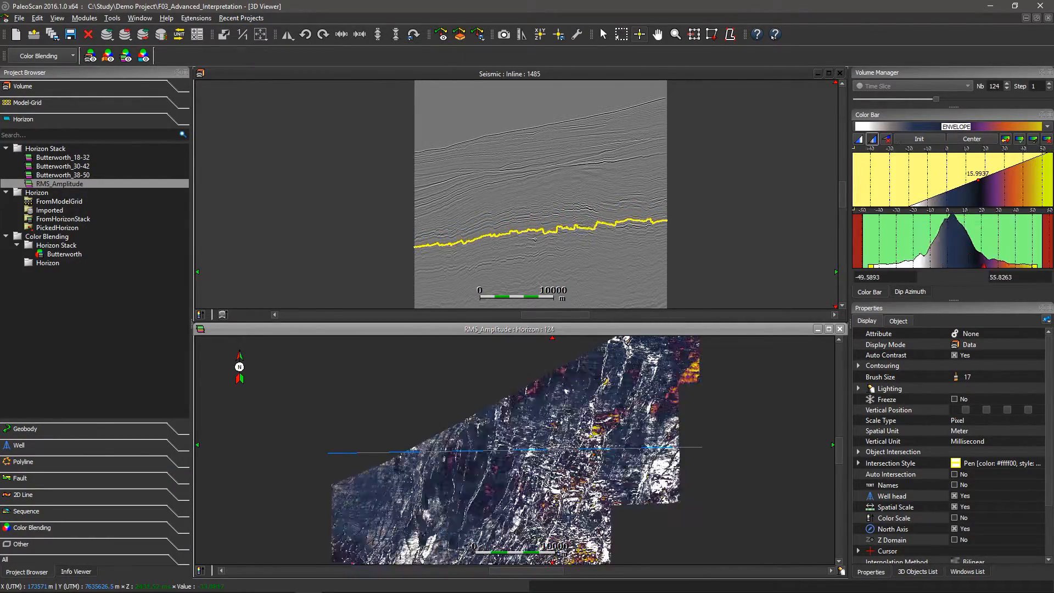
{"action": "scroll", "coordinate": [552, 444], "scroll_direction": "down", "scroll_amount": 11}
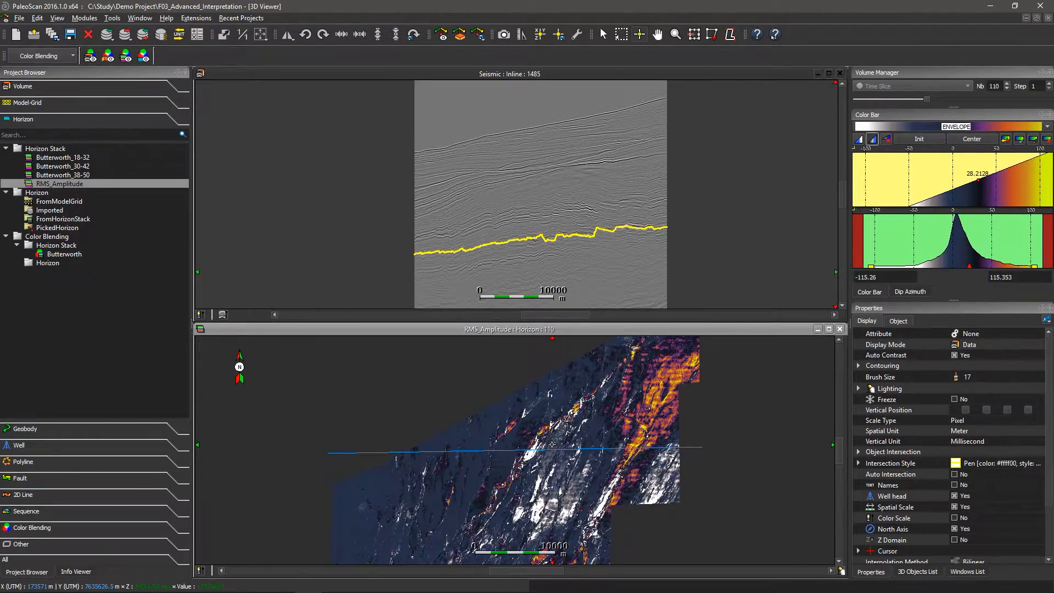
{"action": "scroll", "coordinate": [552, 444], "scroll_direction": "down", "scroll_amount": 1}
{"action": "scroll", "coordinate": [552, 444], "scroll_direction": "up", "scroll_amount": 1}
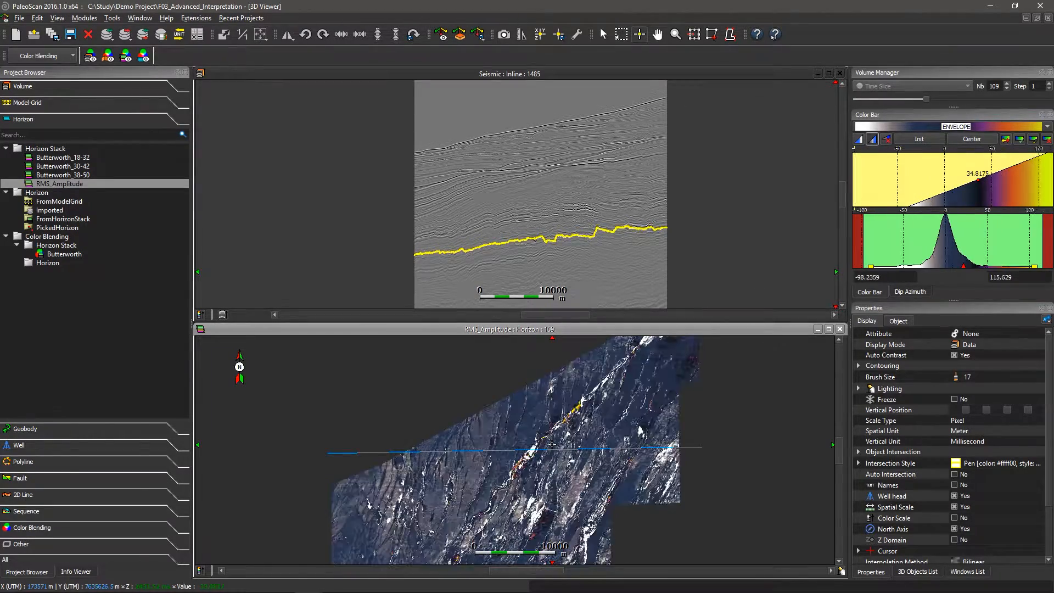
- Examine the bright amplitude features on horizon 109 up close, picking points to bring the seismic to inlines 1678 and 1935
{"action": "scroll", "coordinate": [540, 471], "scroll_direction": "up", "scroll_amount": 4}
{"action": "mouse_move", "coordinate": [565, 521]}
{"action": "left_mouse_down"}
{"action": "mouse_move", "coordinate": [568, 364]}
{"action": "mouse_move", "coordinate": [498, 440]}
{"action": "left_mouse_up"}
{"action": "scroll", "coordinate": [568, 389], "scroll_direction": "down", "scroll_amount": 4}
{"action": "scroll", "coordinate": [592, 488], "scroll_direction": "up", "scroll_amount": 4}
{"action": "left_click_drag", "start_coordinate": [592, 489], "coordinate": [510, 386]}
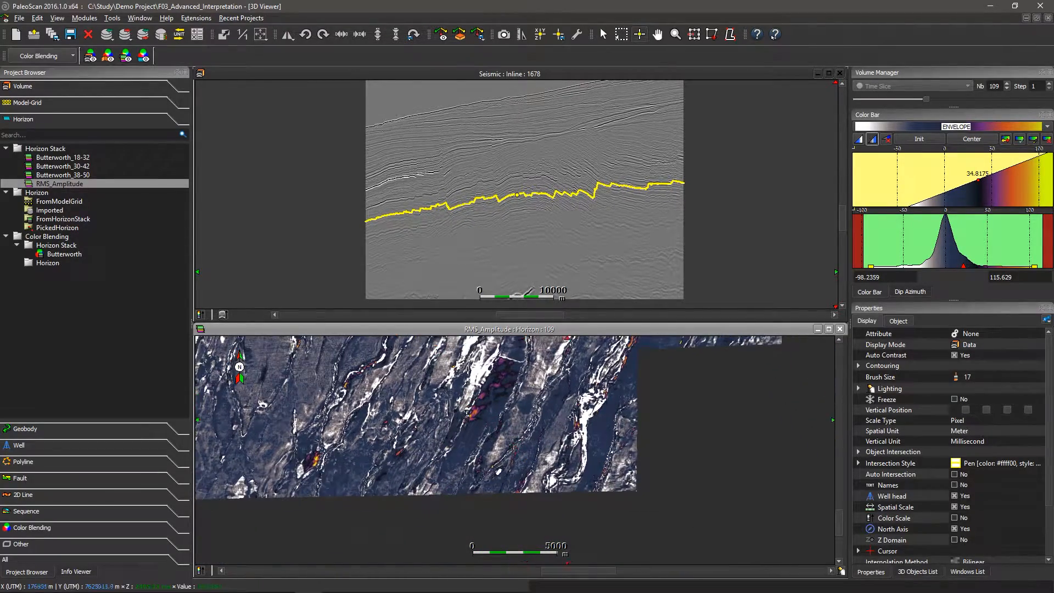
{"action": "scroll", "coordinate": [568, 417], "scroll_direction": "down", "scroll_amount": 1}
{"action": "left_click_drag", "start_coordinate": [585, 385], "coordinate": [573, 448]}
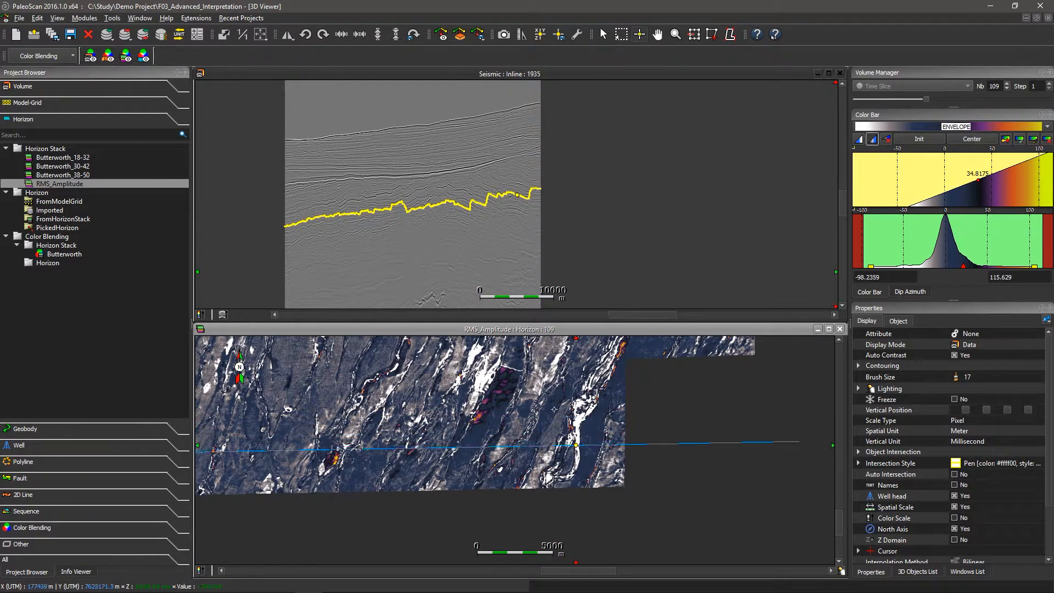
{"action": "scroll", "coordinate": [536, 400], "scroll_direction": "down", "scroll_amount": 3}
{"action": "left_click_drag", "start_coordinate": [505, 413], "coordinate": [514, 453]}
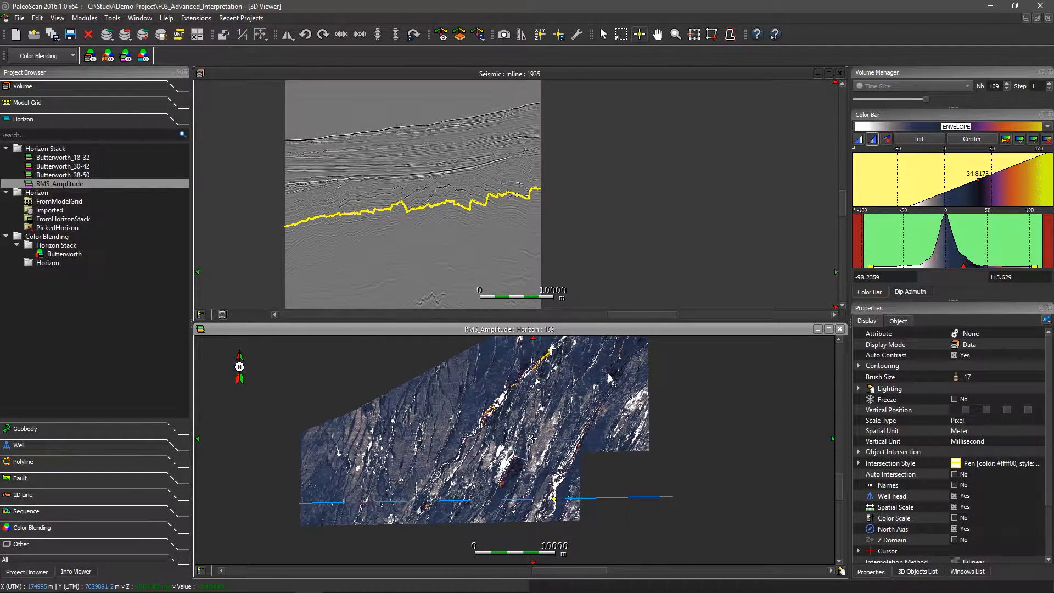
- Replace the RMS_Amplitude window with a new horizon stack colour blending window, widened and tiled below the seismic section
{"action": "left_click", "coordinate": [840, 329]}
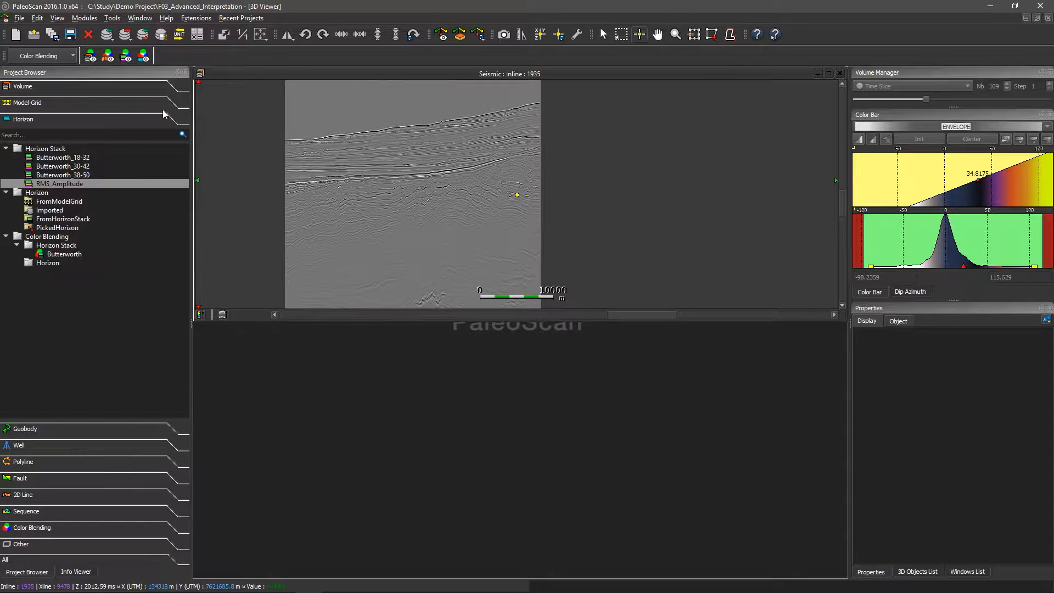
{"action": "left_click", "coordinate": [130, 60]}
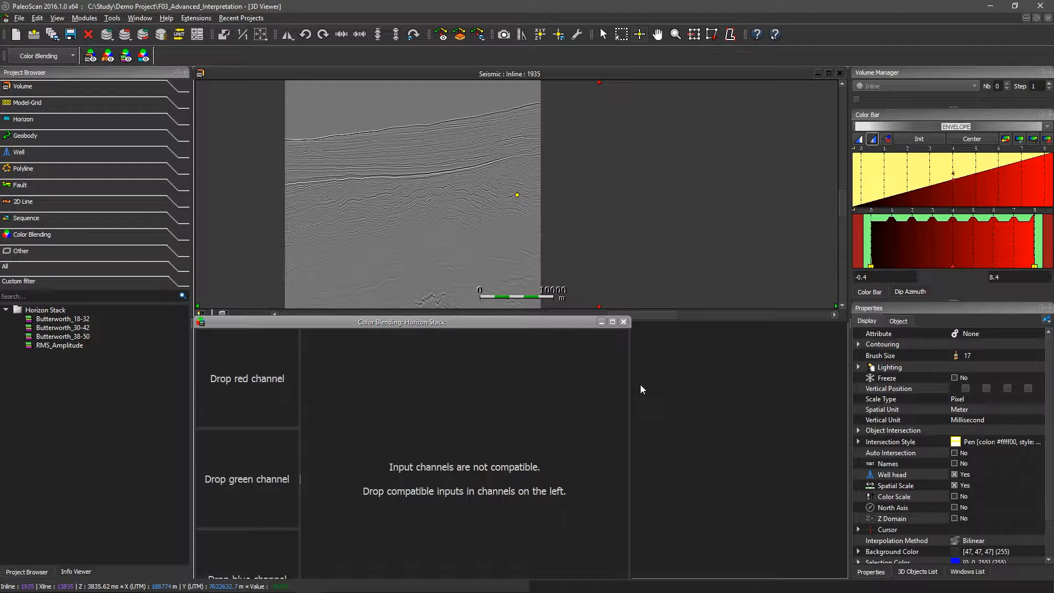
{"action": "left_click_drag", "start_coordinate": [629, 381], "coordinate": [848, 398]}
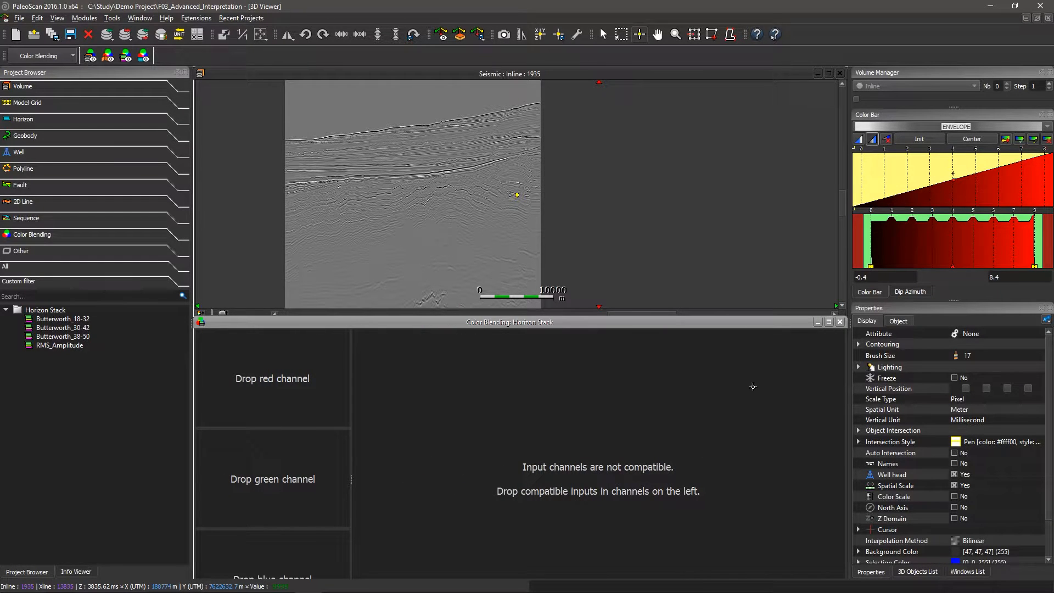
{"action": "mouse_move", "coordinate": [577, 321]}
{"action": "left_mouse_down"}
{"action": "mouse_move", "coordinate": [569, 256]}
{"action": "mouse_move", "coordinate": [578, 250]}
{"action": "mouse_move", "coordinate": [574, 322]}
{"action": "left_mouse_up"}
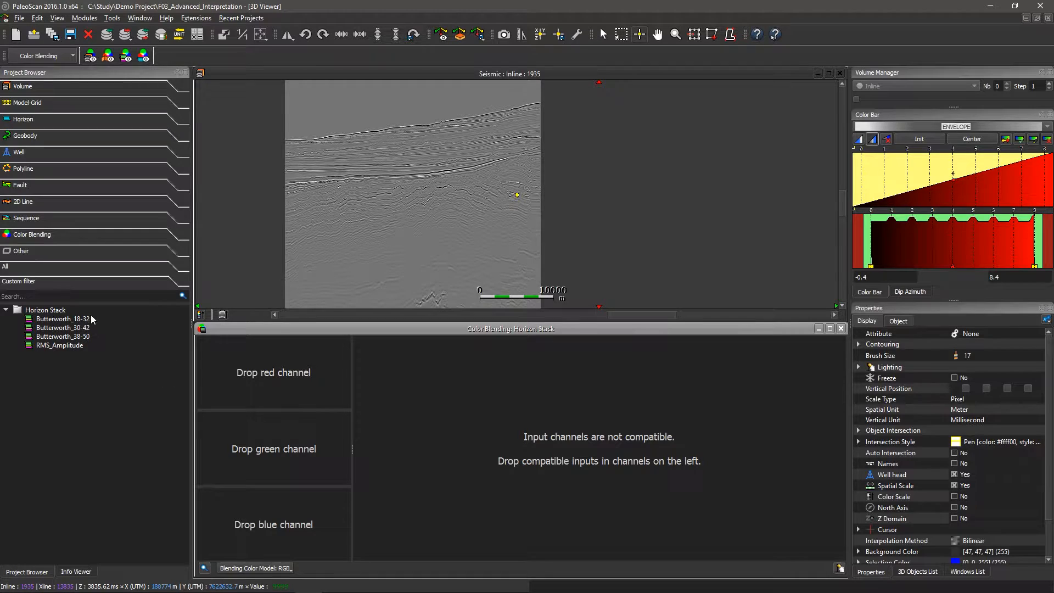
- Assign Butterworth_18-32 to the red channel, Butterworth_30-42 to green and Butterworth_38-50 to blue
{"action": "left_click_drag", "start_coordinate": [88, 317], "coordinate": [325, 361]}
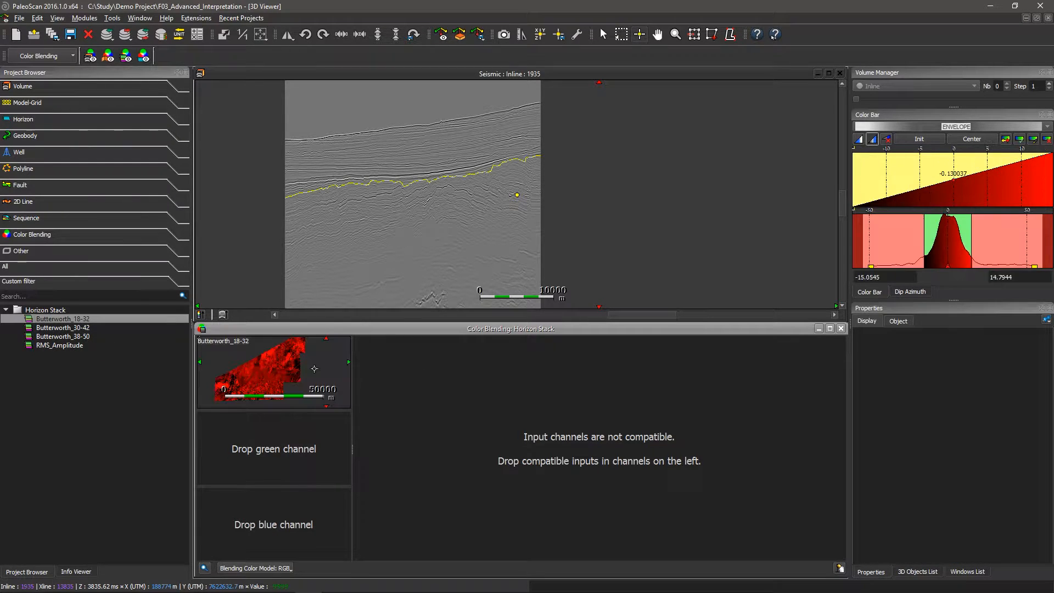
{"action": "left_click_drag", "start_coordinate": [76, 329], "coordinate": [259, 458]}
{"action": "left_click_drag", "start_coordinate": [76, 337], "coordinate": [273, 531]}
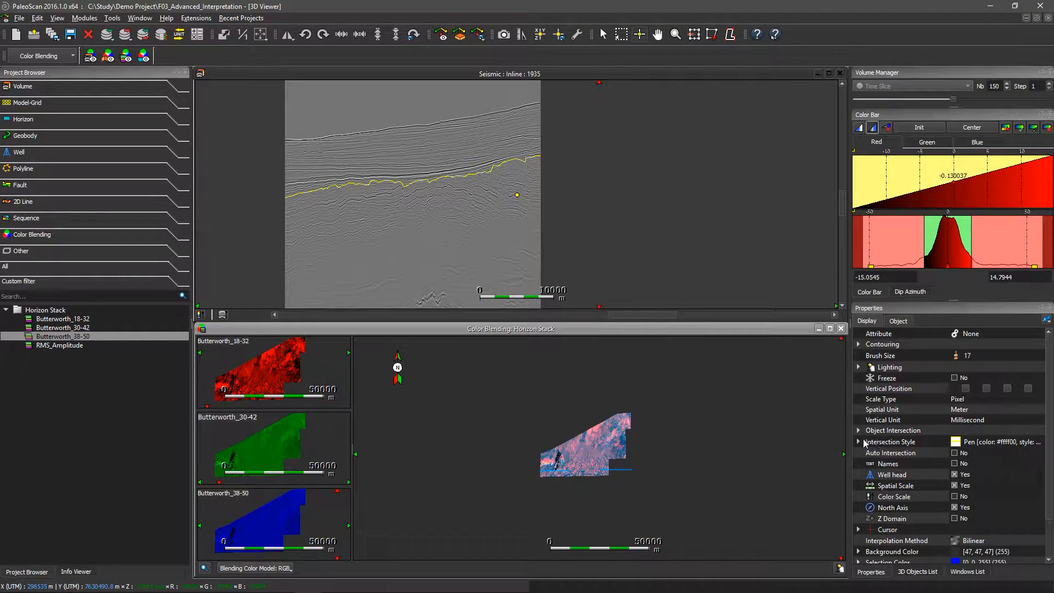
- Set the blended horizon's intersection line width to 3
{"action": "left_click", "coordinate": [858, 442]}
{"action": "left_click", "coordinate": [966, 467]}
{"action": "type", "text": "3"}
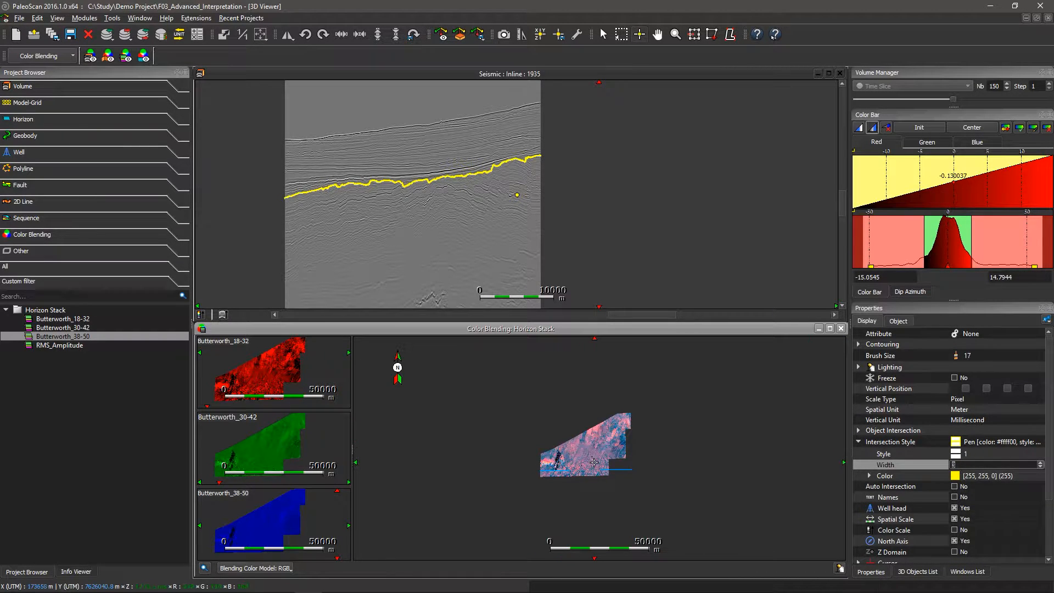
- Enlarge the blended horizon map and pick points on it to bring the seismic section to inline 1542 and finally 1414
{"action": "scroll", "coordinate": [596, 455], "scroll_direction": "up", "scroll_amount": 5}
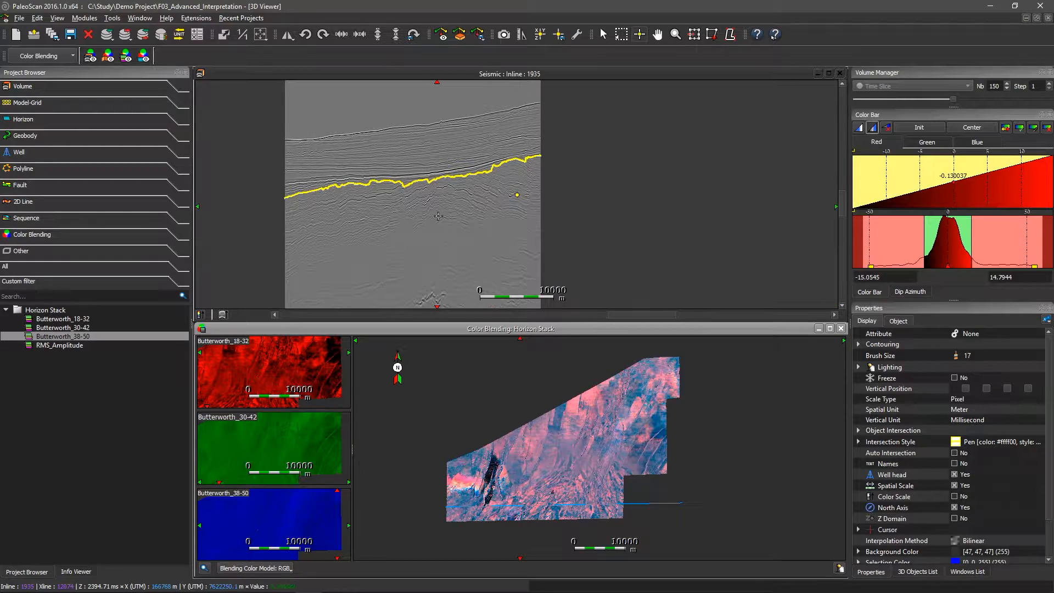
{"action": "left_click_drag", "start_coordinate": [442, 228], "coordinate": [538, 226]}
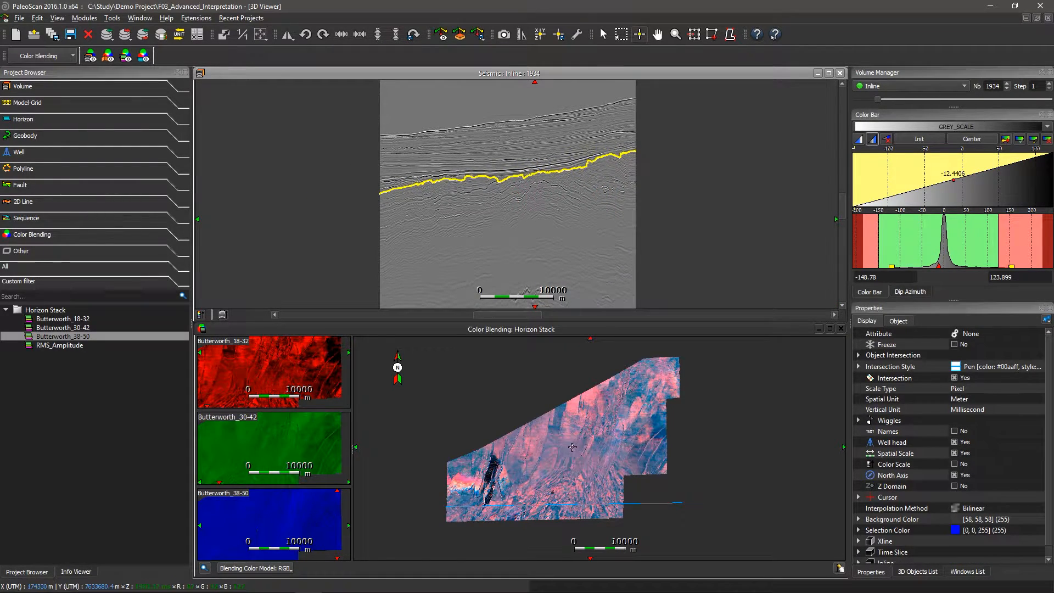
{"action": "left_click", "coordinate": [566, 446]}
{"action": "left_click_drag", "start_coordinate": [560, 446], "coordinate": [566, 449]}
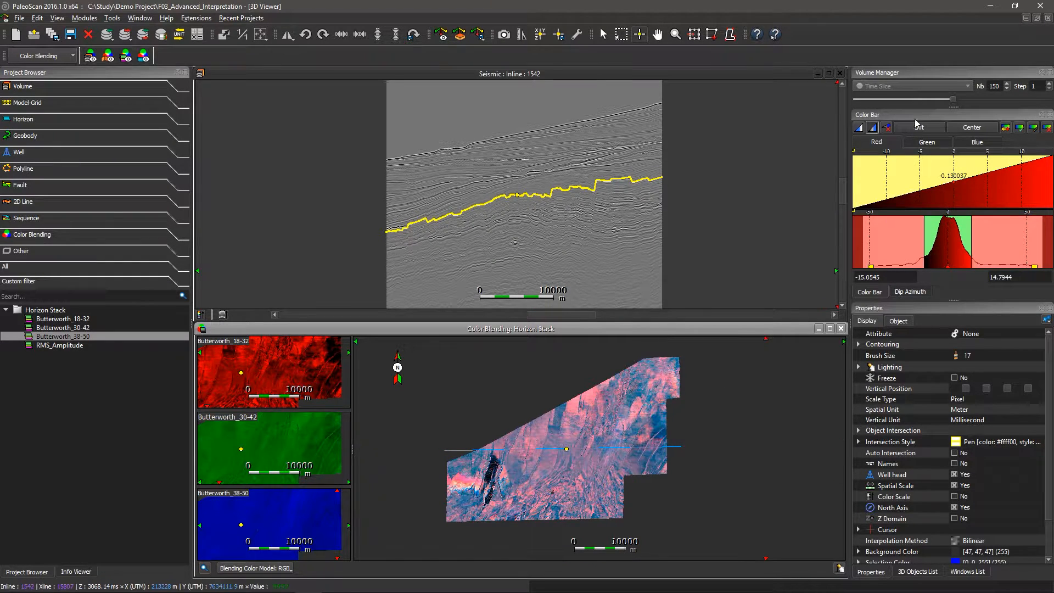
{"action": "left_click", "coordinate": [589, 430]}
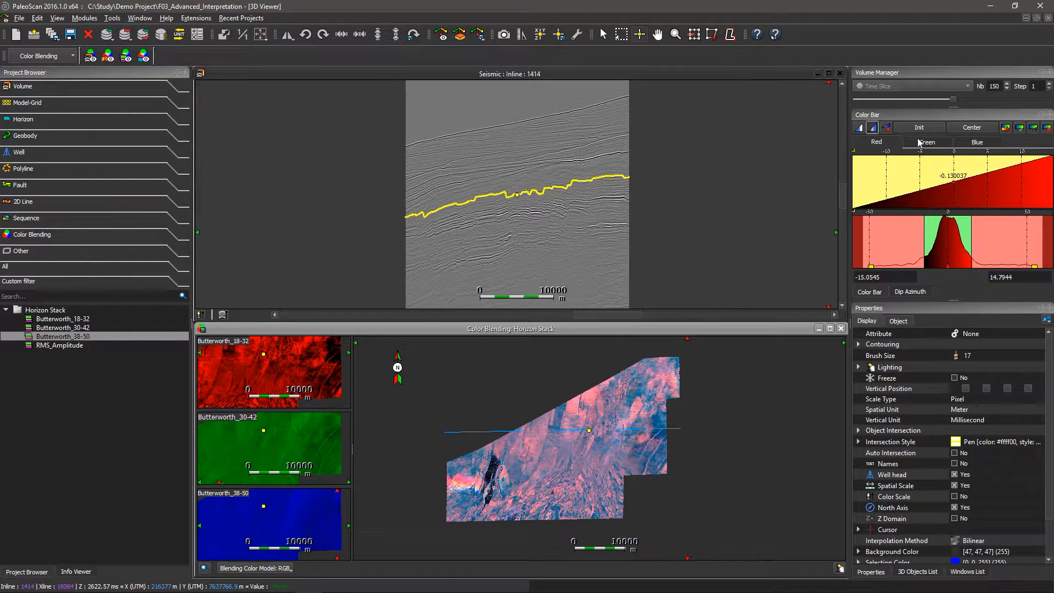
- Reinitialise the blend's channel colour ranges and shift the blue, green and red ramp centres upward, with red at about 10
{"action": "left_click", "coordinate": [921, 129]}
{"action": "left_click", "coordinate": [927, 142]}
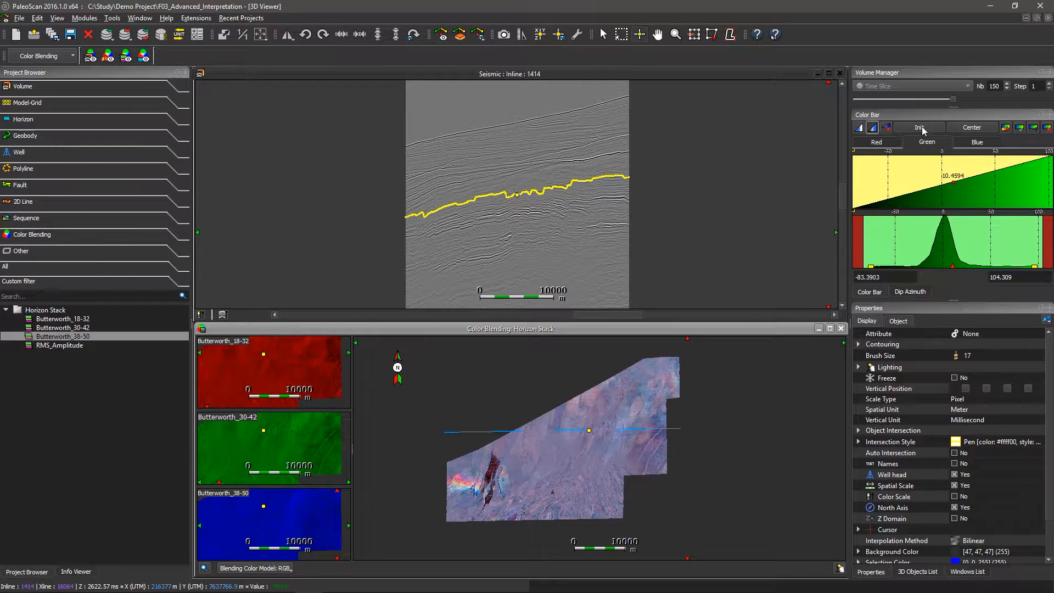
{"action": "left_click", "coordinate": [980, 143]}
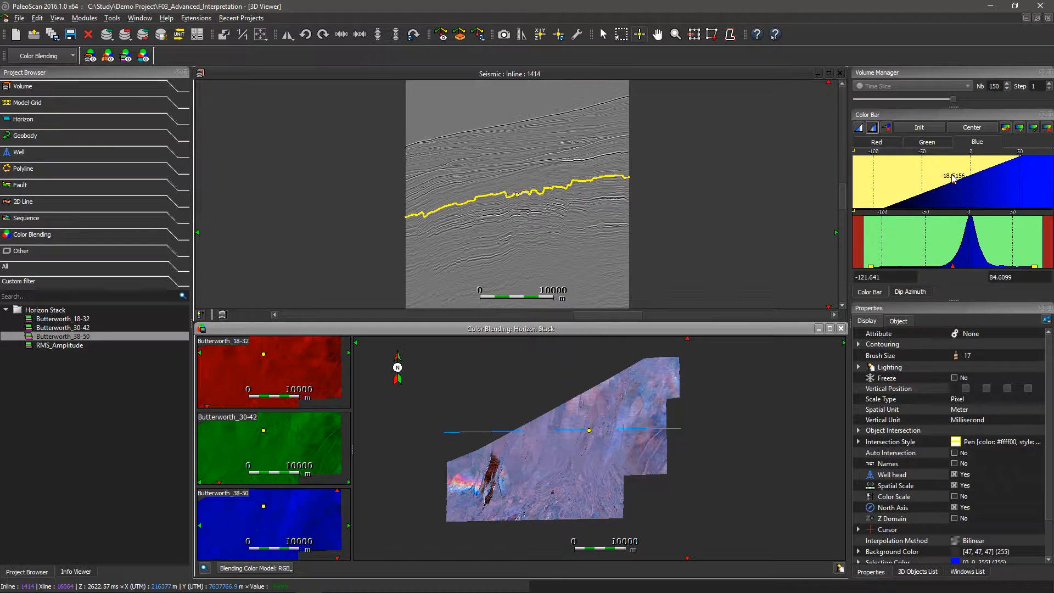
{"action": "left_click_drag", "start_coordinate": [953, 179], "coordinate": [962, 183]}
{"action": "left_click", "coordinate": [928, 144]}
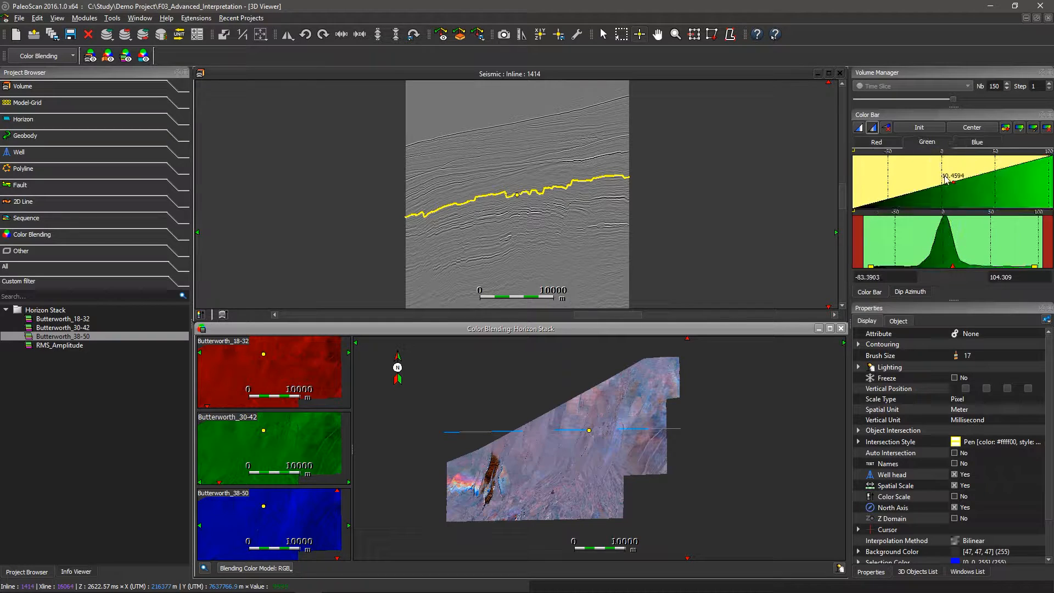
{"action": "left_click_drag", "start_coordinate": [943, 175], "coordinate": [956, 189]}
{"action": "left_click", "coordinate": [886, 143]}
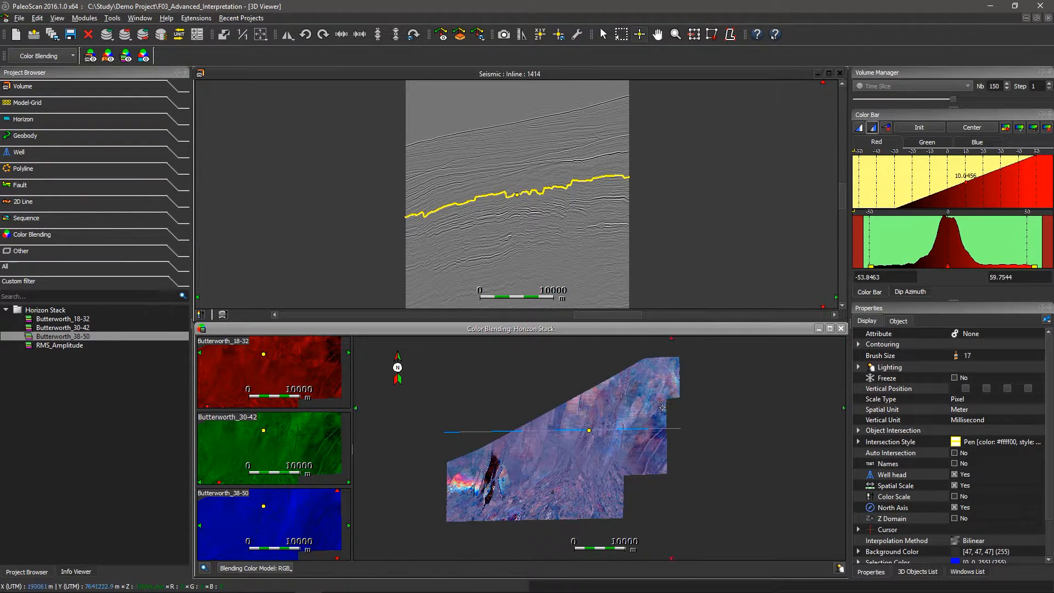
- Examine the blended horizon map at close range while stepping through the stack from horizon 150 to 133
{"action": "scroll", "coordinate": [662, 408], "scroll_direction": "up", "scroll_amount": 3}
{"action": "scroll", "coordinate": [645, 412], "scroll_direction": "down", "scroll_amount": 1}
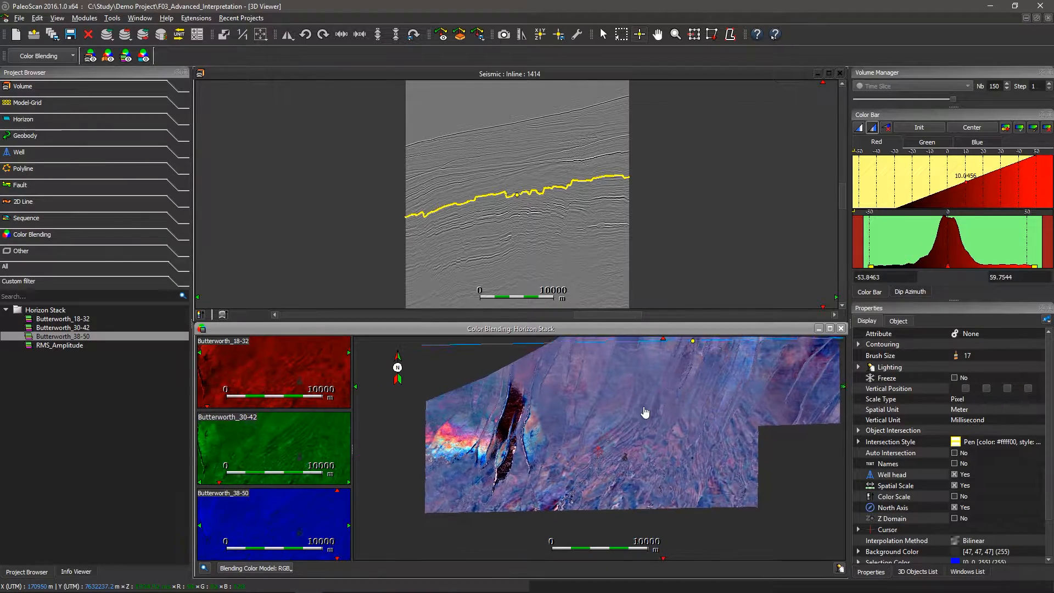
{"action": "left_click_drag", "start_coordinate": [645, 412], "coordinate": [630, 417]}
{"action": "key", "text": "Down"}
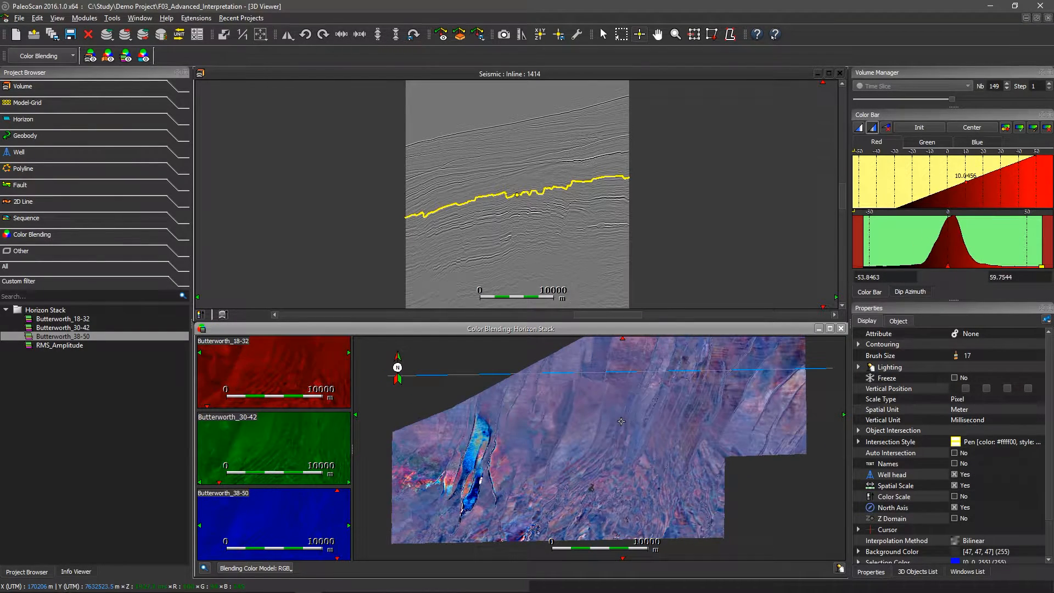
{"action": "key", "text": "Down"}
{"action": "key", "text": "Down"}
{"action": "key", "text": "Down"}
{"action": "key", "text": "Down"}
{"action": "key", "text": "Down"}
{"action": "key", "text": "Down"}
{"action": "key", "text": "Down"}
{"action": "key", "text": "Down"}
{"action": "key", "text": "Down"}
{"action": "key", "text": "Down"}
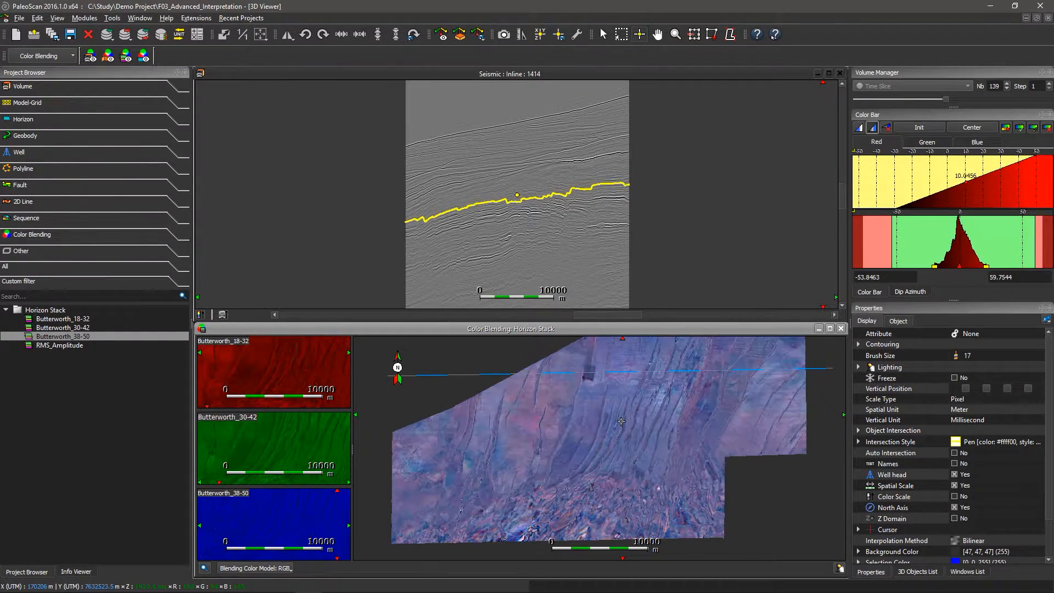
{"action": "key", "text": "Down"}
{"action": "key", "text": "Down"}
{"action": "key", "text": "Down"}
{"action": "key", "text": "Down"}
{"action": "key", "text": "Down"}
{"action": "key", "text": "Down"}
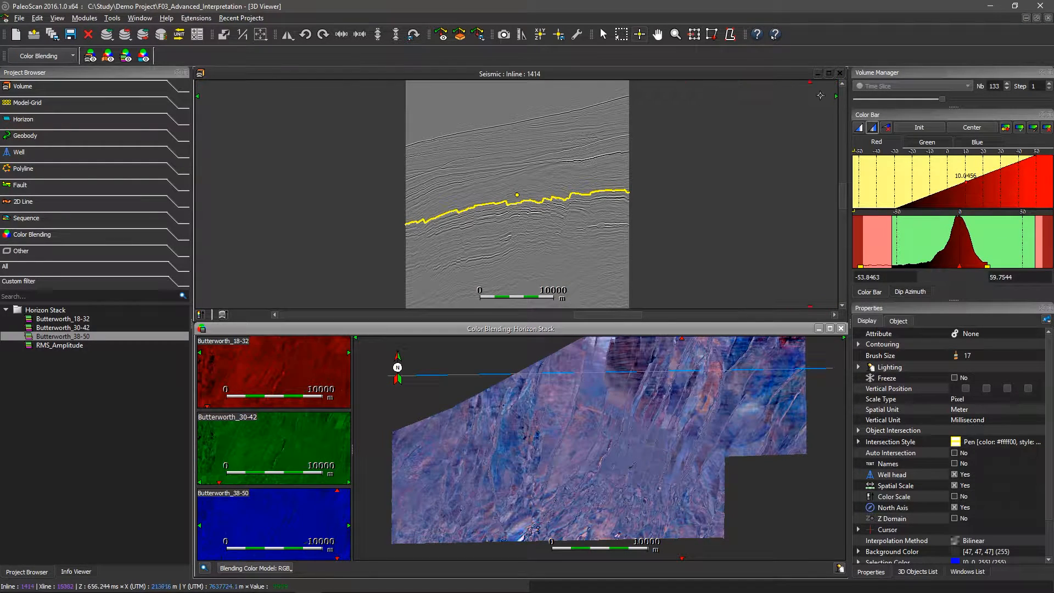
- Close the seismic section and extend the blended horizon map view to the full height of the workspace
{"action": "left_click", "coordinate": [840, 73]}
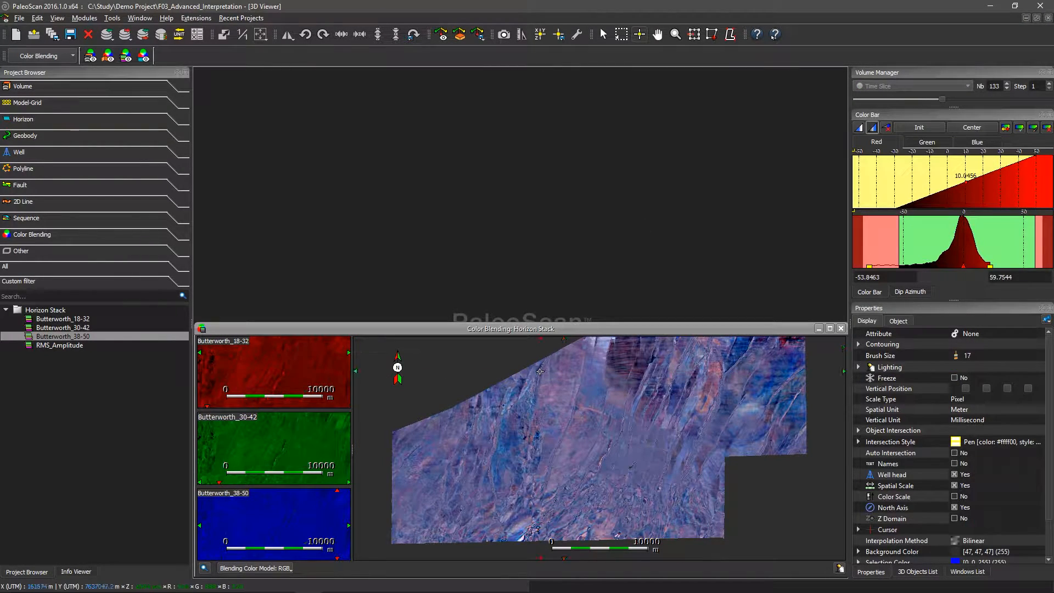
{"action": "left_click_drag", "start_coordinate": [535, 324], "coordinate": [513, 65]}
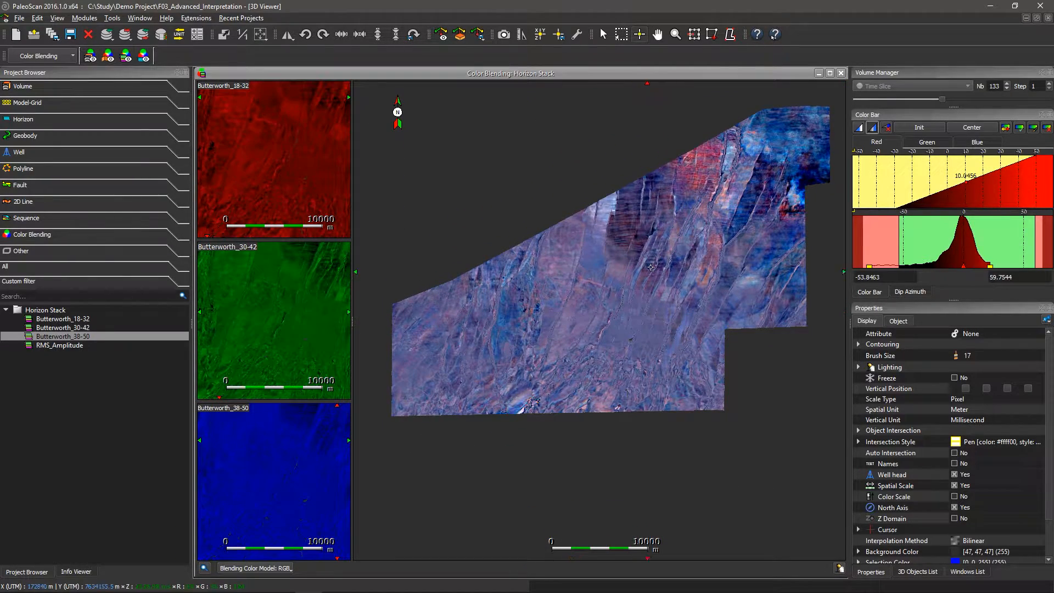
{"action": "left_click_drag", "start_coordinate": [652, 272], "coordinate": [638, 299]}
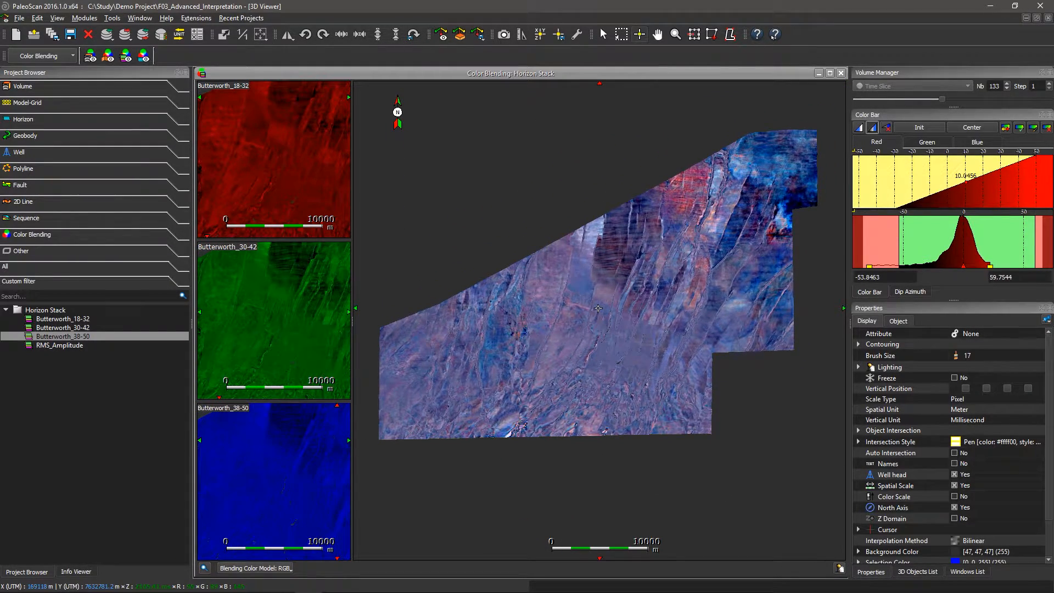
- Examine the blended map across the horizon stack from horizon 133 down to 67
{"action": "scroll", "coordinate": [598, 308], "scroll_direction": "down", "scroll_amount": 5}
{"action": "scroll", "coordinate": [592, 306], "scroll_direction": "down", "scroll_amount": 13}
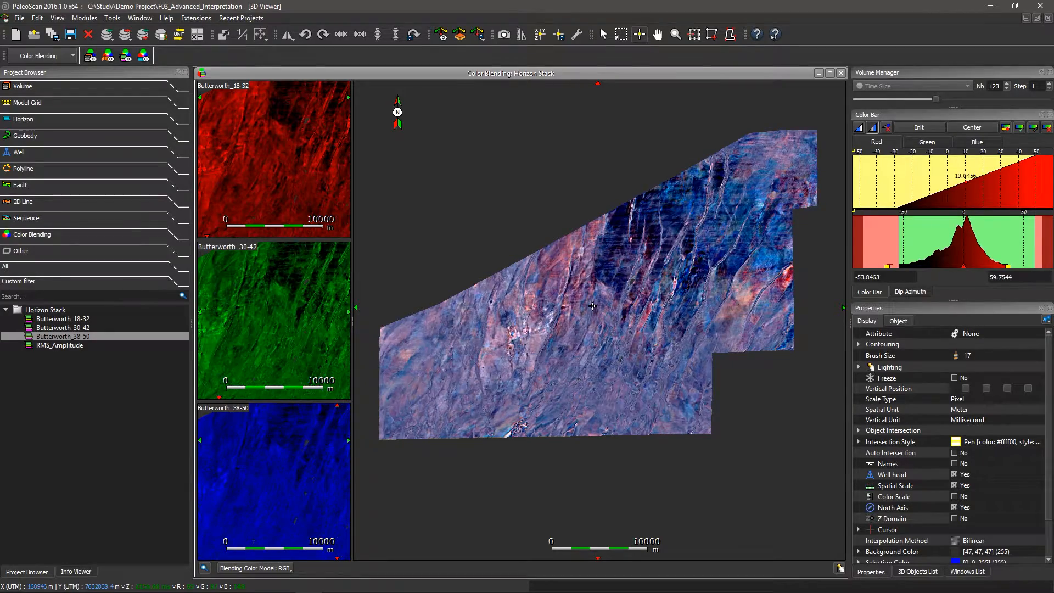
{"action": "scroll", "coordinate": [592, 306], "scroll_direction": "down", "scroll_amount": 6}
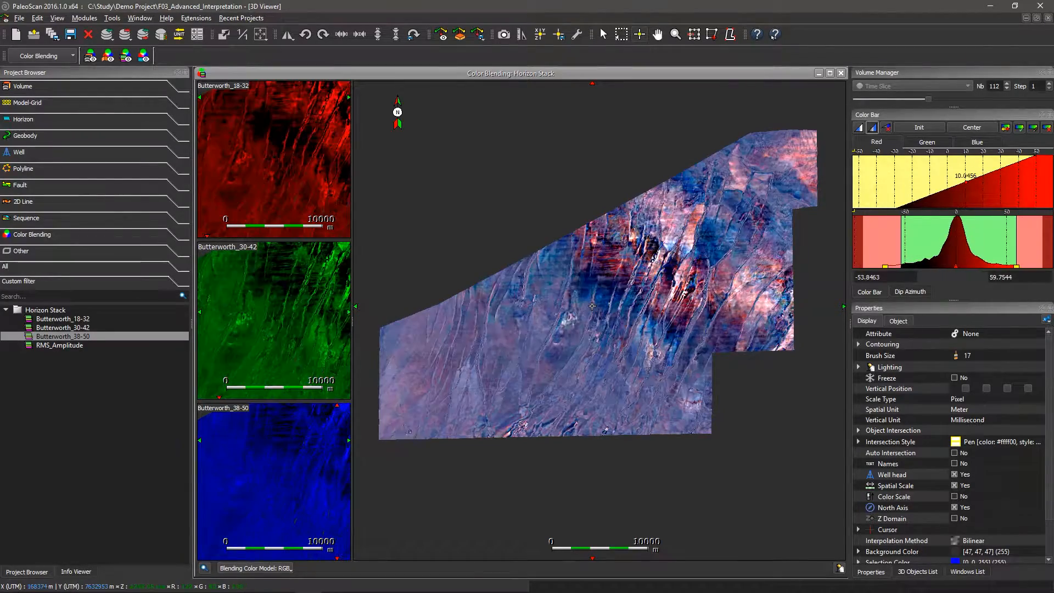
{"action": "scroll", "coordinate": [592, 305], "scroll_direction": "down", "scroll_amount": 9}
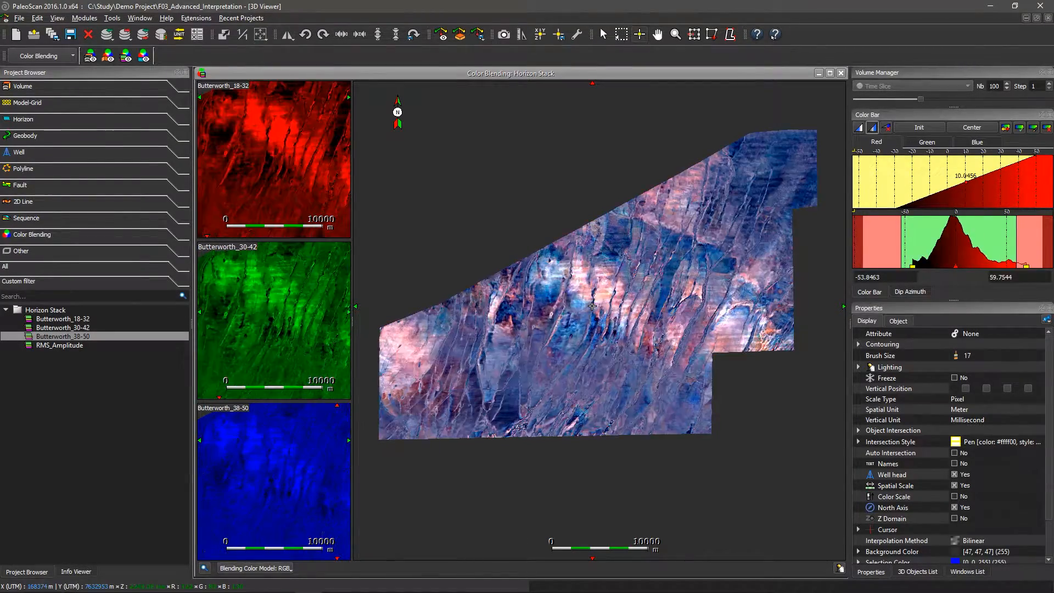
{"action": "scroll", "coordinate": [592, 306], "scroll_direction": "down", "scroll_amount": 5}
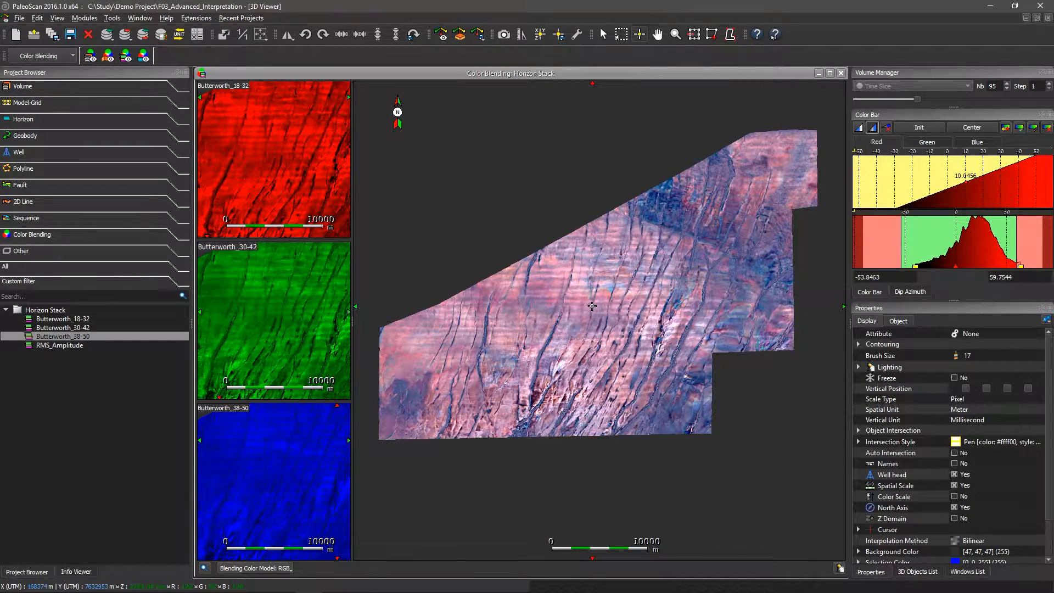
{"action": "scroll", "coordinate": [593, 305], "scroll_direction": "down", "scroll_amount": 5}
{"action": "scroll", "coordinate": [592, 305], "scroll_direction": "down", "scroll_amount": 6}
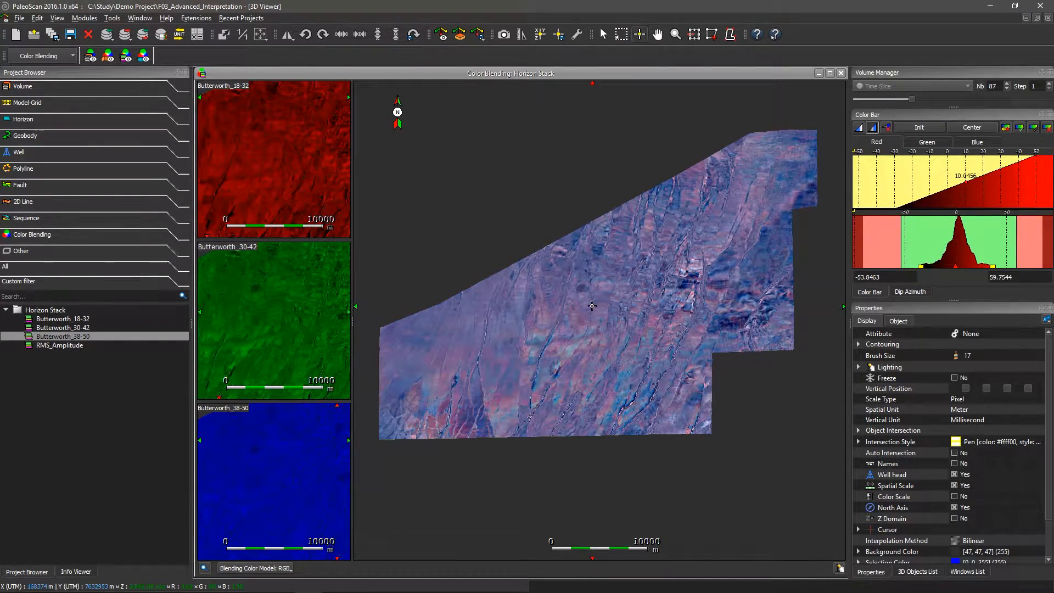
{"action": "scroll", "coordinate": [592, 306], "scroll_direction": "down", "scroll_amount": 5}
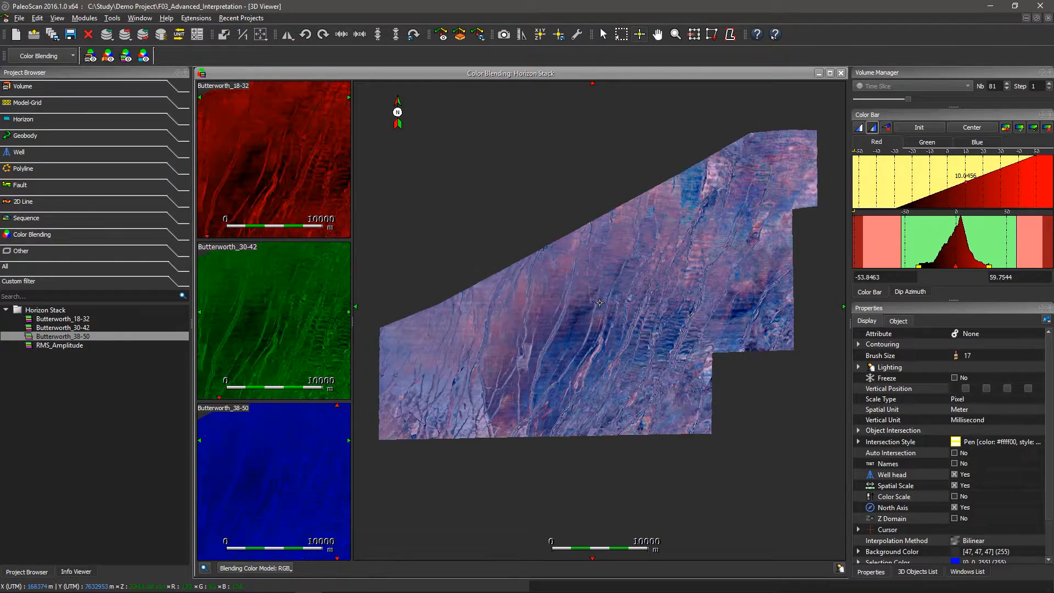
{"action": "scroll", "coordinate": [599, 303], "scroll_direction": "down", "scroll_amount": 3}
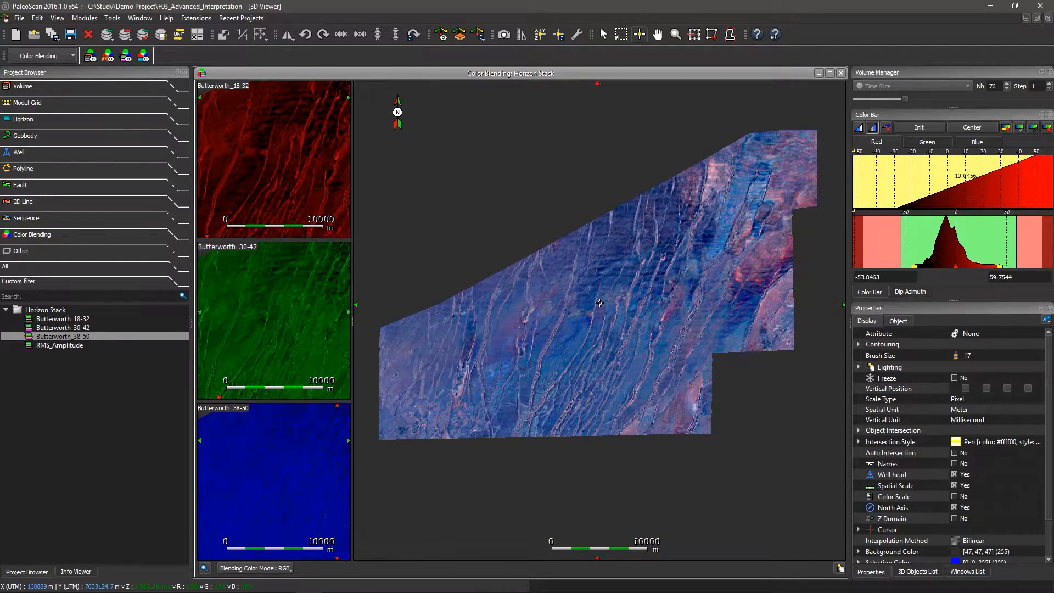
{"action": "scroll", "coordinate": [600, 302], "scroll_direction": "down", "scroll_amount": 5}
{"action": "scroll", "coordinate": [599, 302], "scroll_direction": "down", "scroll_amount": 4}
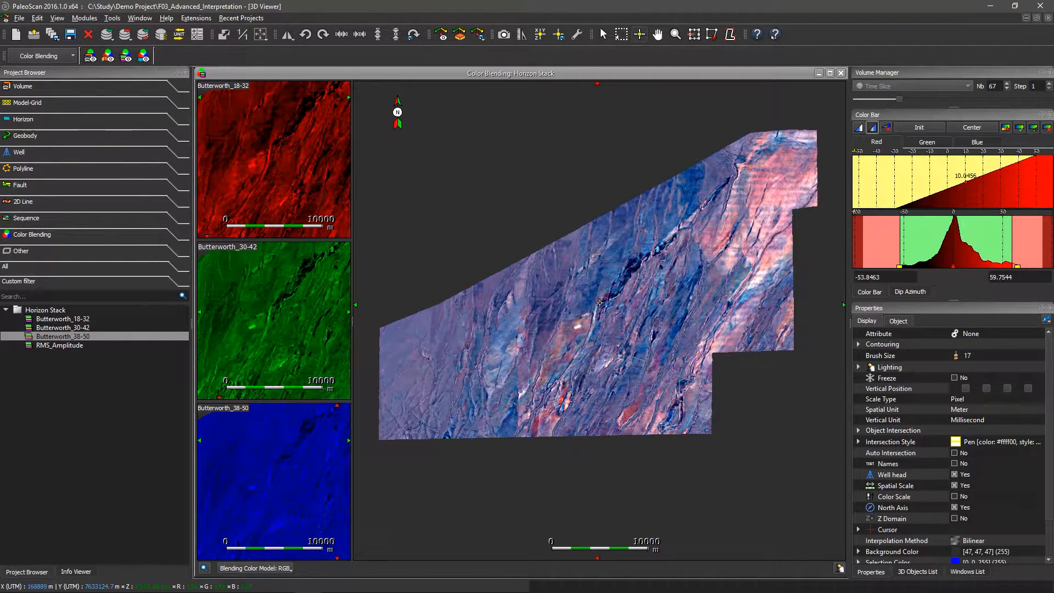
- Compare the neighbouring horizons between 71 and 63 and settle on horizon 64 of the blended stack
{"action": "scroll", "coordinate": [599, 303], "scroll_direction": "up", "scroll_amount": 4}
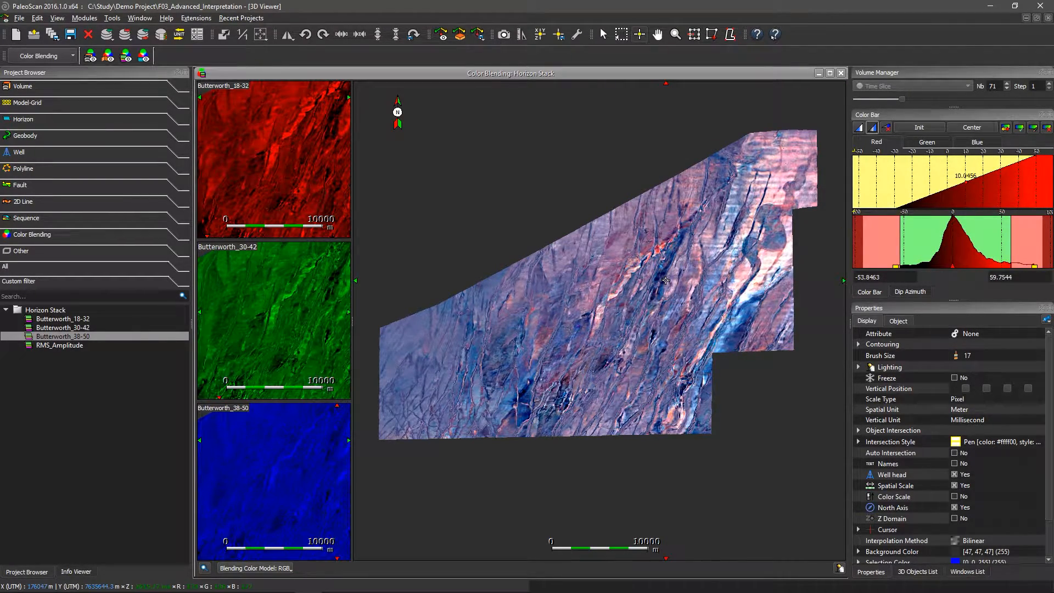
{"action": "scroll", "coordinate": [666, 280], "scroll_direction": "down", "scroll_amount": 3}
{"action": "scroll", "coordinate": [666, 280], "scroll_direction": "down", "scroll_amount": 1}
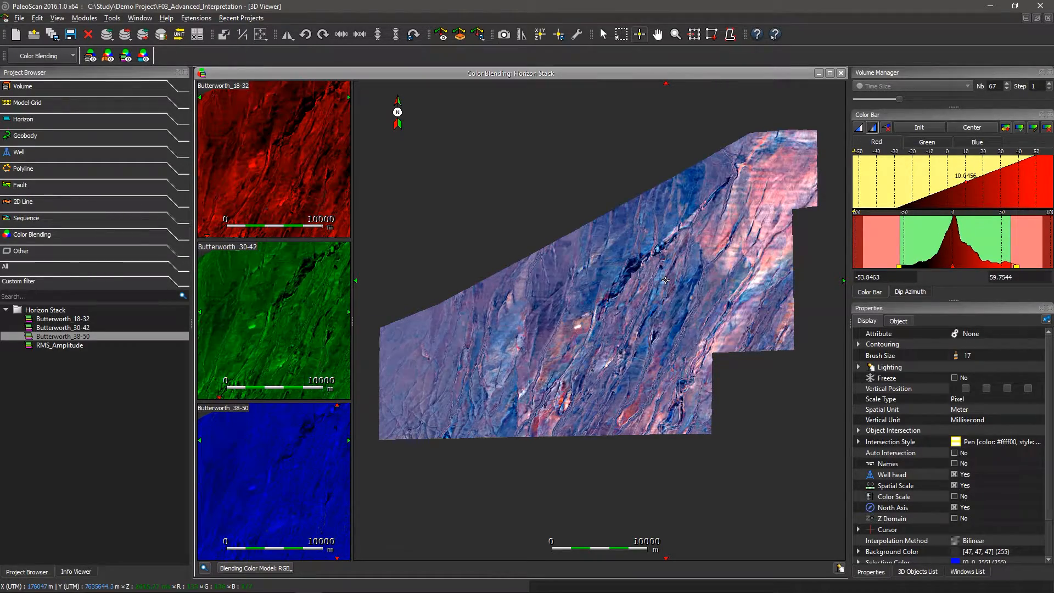
{"action": "scroll", "coordinate": [666, 281], "scroll_direction": "down", "scroll_amount": 2}
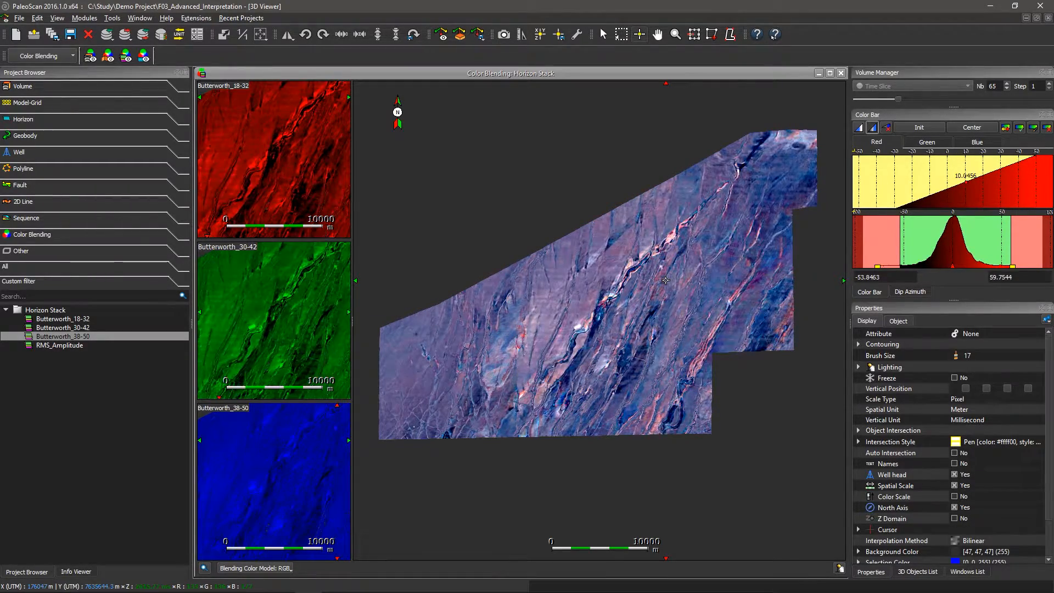
{"action": "scroll", "coordinate": [666, 280], "scroll_direction": "down", "scroll_amount": 2}
{"action": "scroll", "coordinate": [665, 281], "scroll_direction": "up", "scroll_amount": 1}
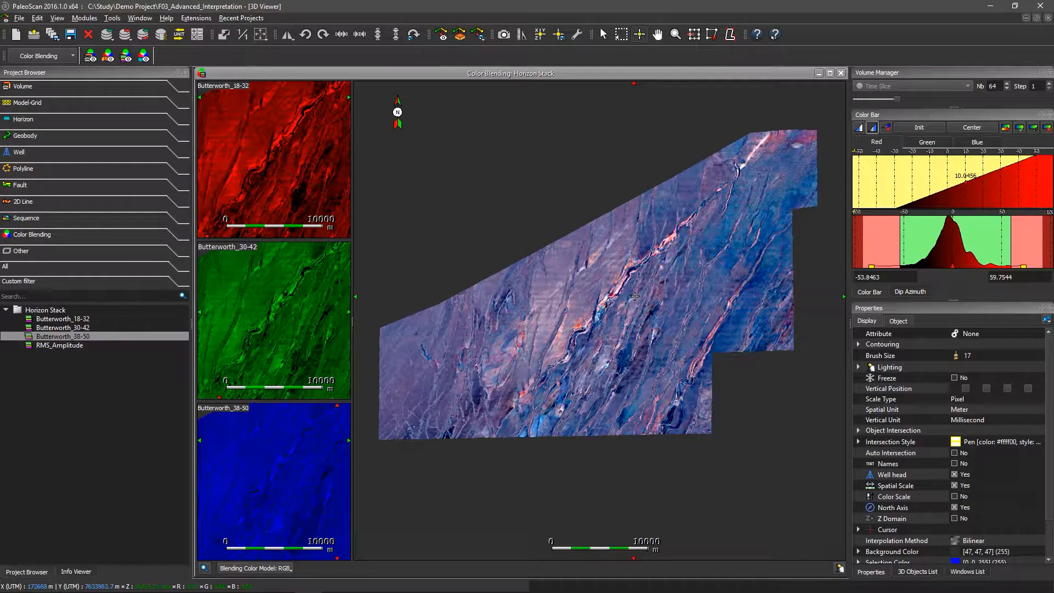
- Reinitialise the red and green channel ranges for this horizon and steepen the green ramp, centring it at about 4.66
{"action": "left_click", "coordinate": [909, 130]}
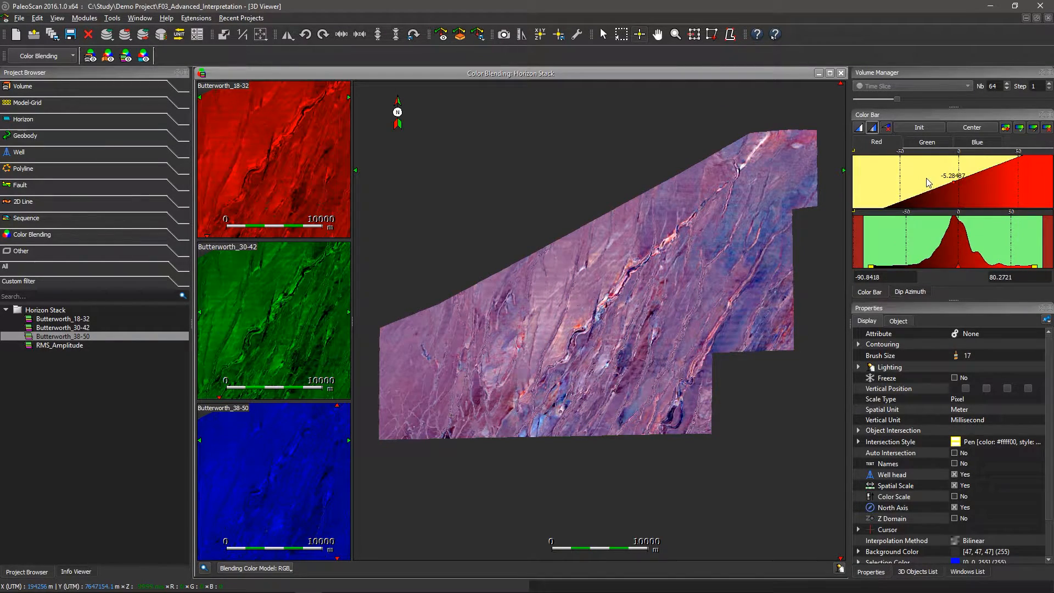
{"action": "left_click", "coordinate": [926, 143]}
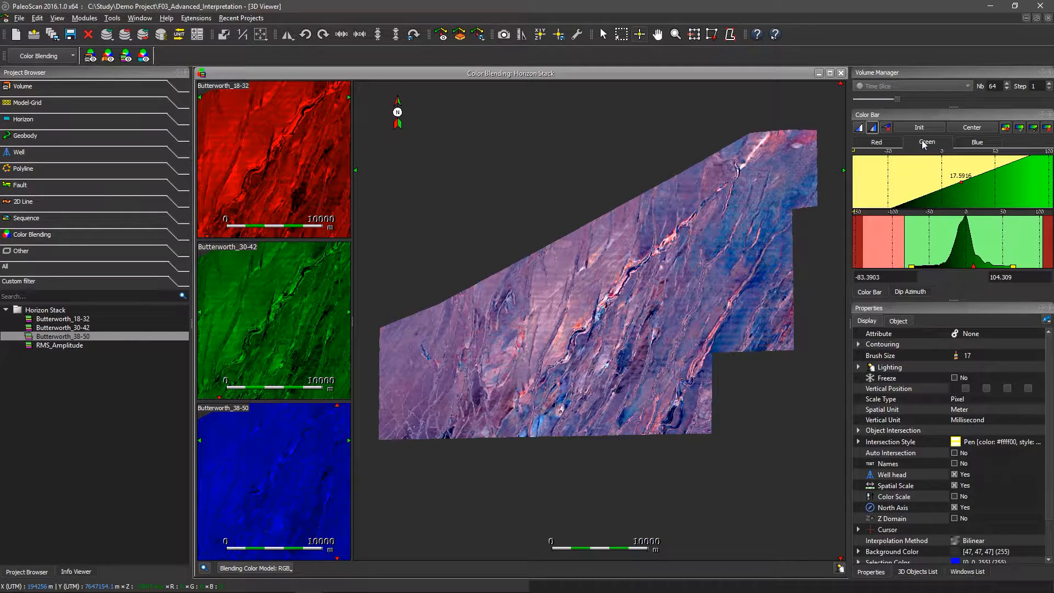
{"action": "left_click", "coordinate": [919, 127]}
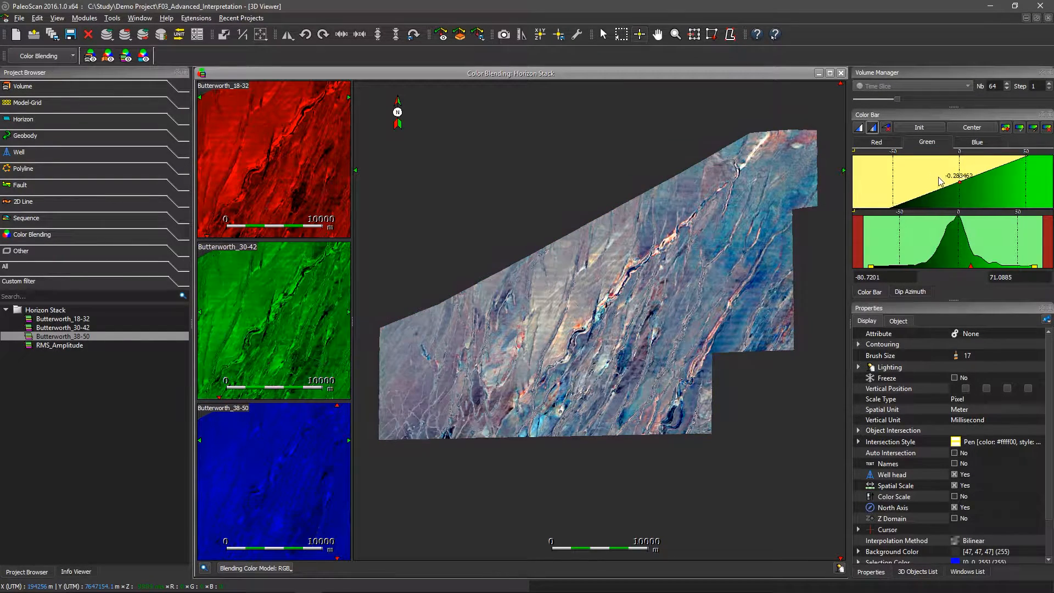
{"action": "scroll", "coordinate": [938, 177], "scroll_direction": "up", "scroll_amount": 4}
{"action": "left_click_drag", "start_coordinate": [938, 177], "coordinate": [944, 179]}
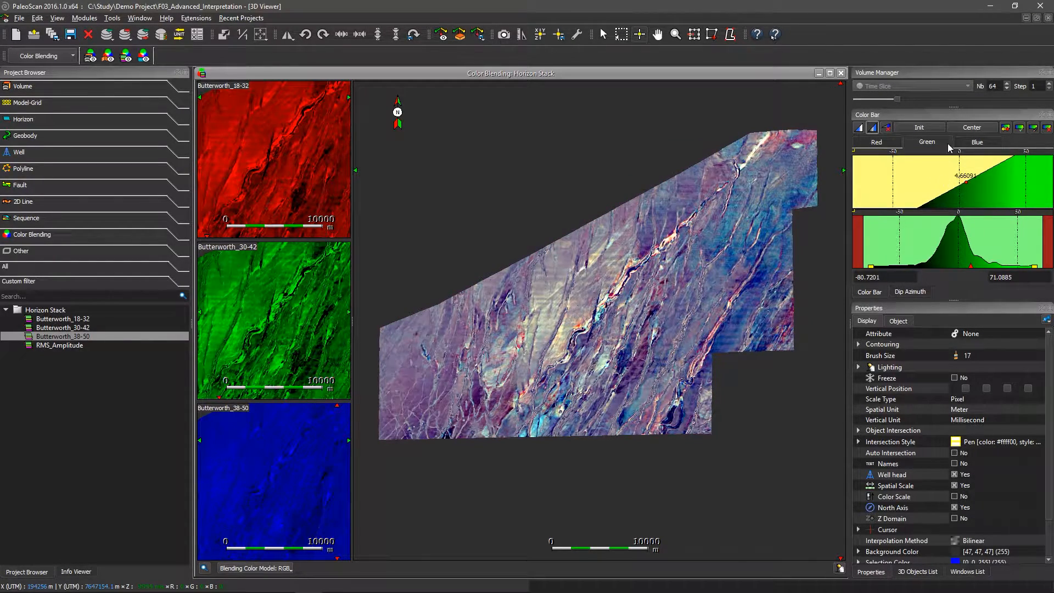
- Reinitialise the blue channel range and steepen its colour ramp for stronger contrast
{"action": "left_click", "coordinate": [966, 142]}
{"action": "left_click", "coordinate": [919, 128]}
{"action": "scroll", "coordinate": [939, 171], "scroll_direction": "up", "scroll_amount": 2}
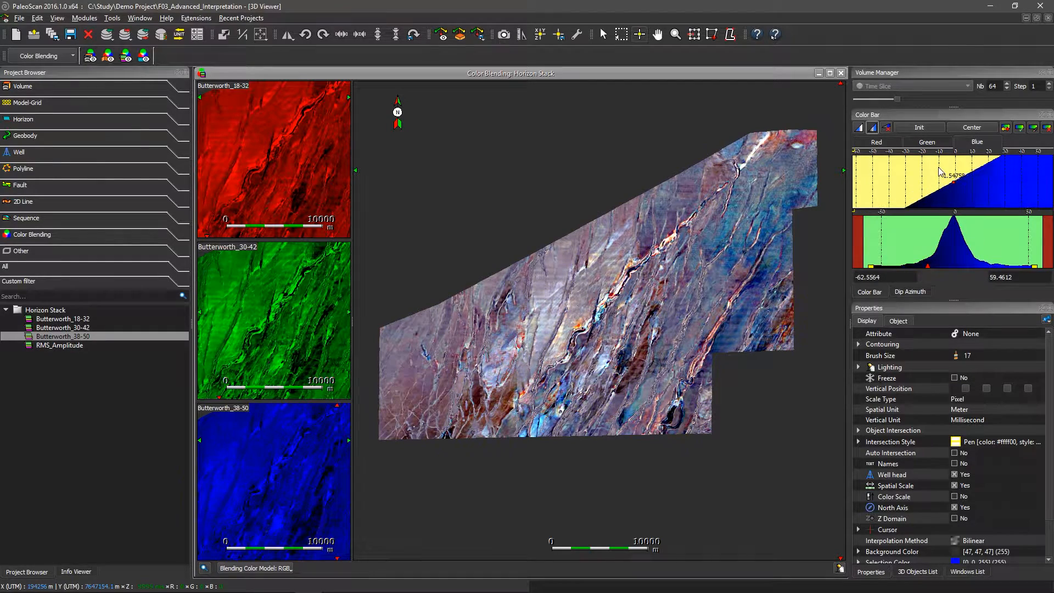
{"action": "scroll", "coordinate": [939, 173], "scroll_direction": "up", "scroll_amount": 3}
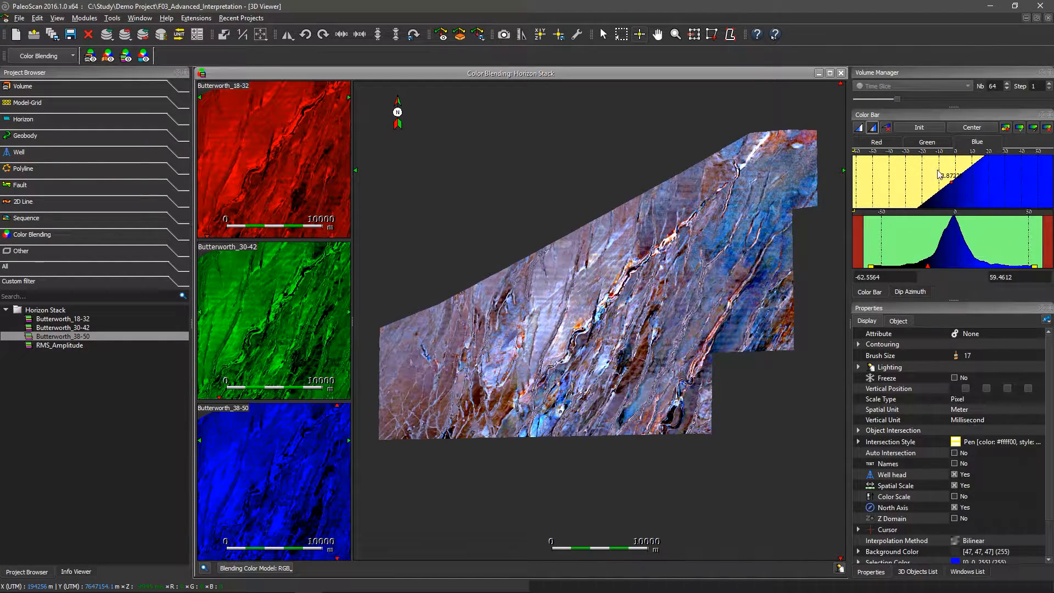
- Steepen the red channel ramp with its centre at about 1.68 and inspect the blended map at closer range
{"action": "left_click", "coordinate": [878, 143]}
{"action": "scroll", "coordinate": [930, 184], "scroll_direction": "up", "scroll_amount": 3}
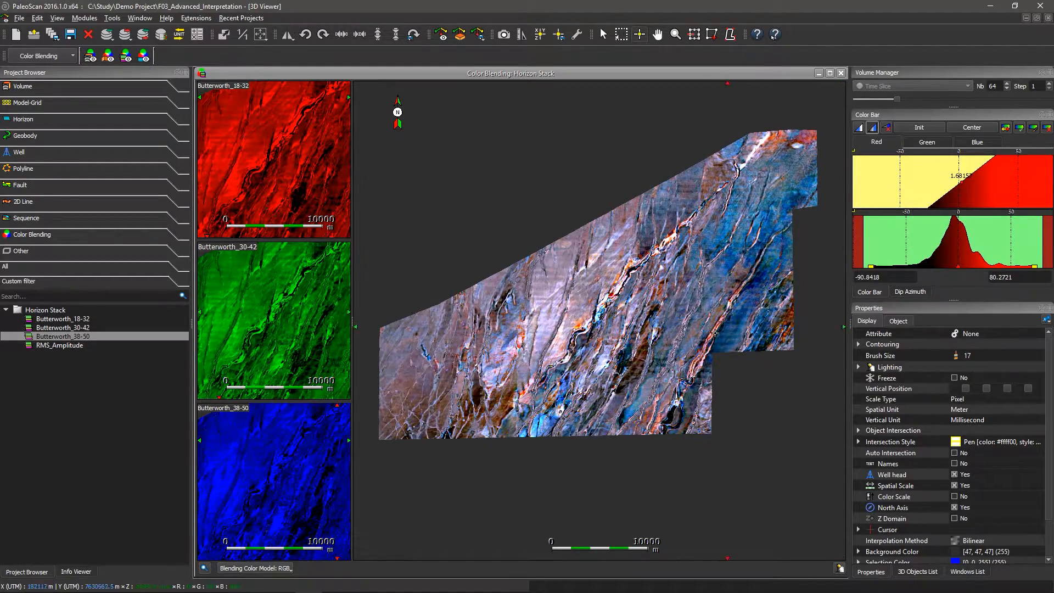
{"action": "scroll", "coordinate": [691, 209], "scroll_direction": "up", "scroll_amount": 3}
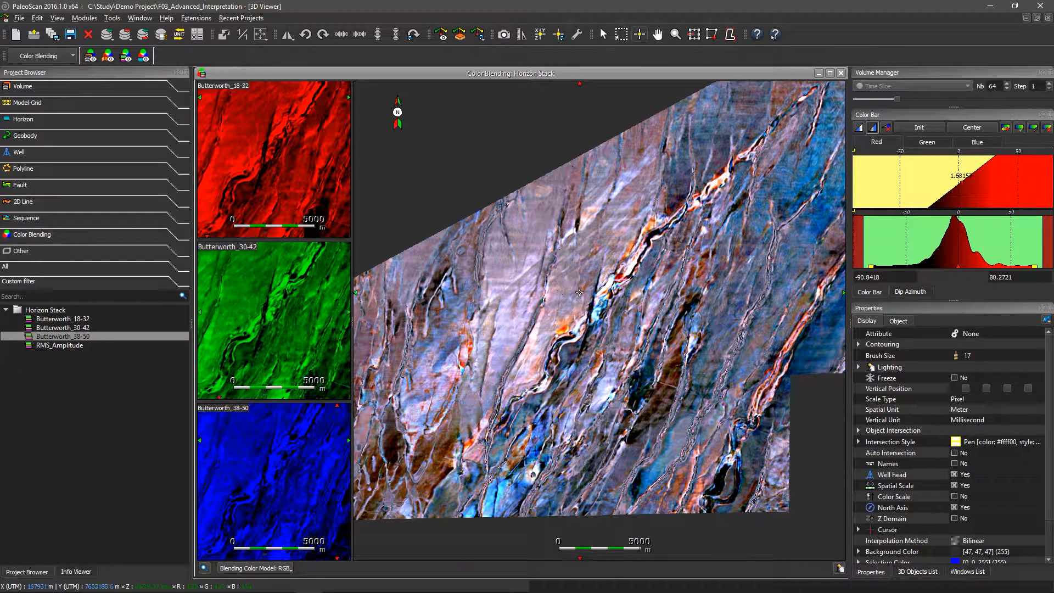
- Display the blended horizon map in a 3D view and examine its relief from a low side angle
{"action": "right_click", "coordinate": [553, 75]}
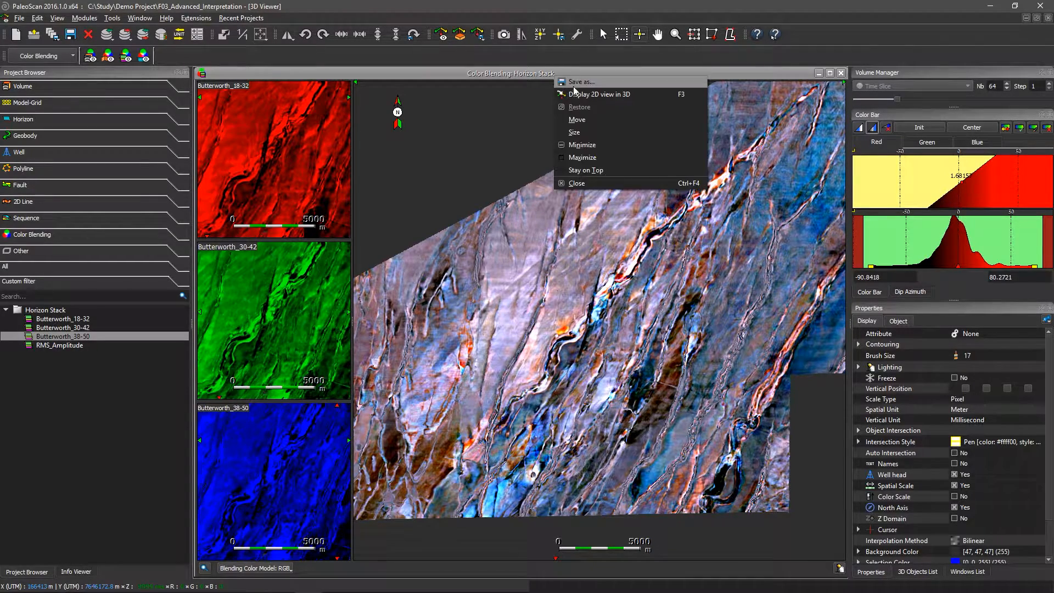
{"action": "left_click", "coordinate": [581, 94]}
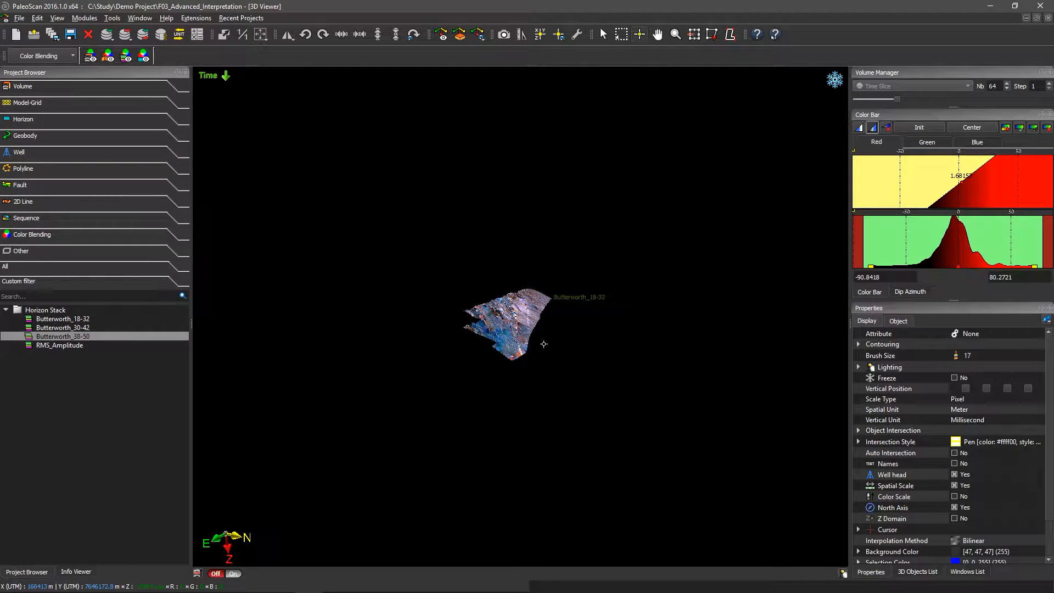
{"action": "scroll", "coordinate": [544, 343], "scroll_direction": "up", "scroll_amount": 3}
{"action": "left_click_drag", "start_coordinate": [659, 313], "coordinate": [581, 316]}
{"action": "left_click_drag", "start_coordinate": [598, 249], "coordinate": [521, 364]}
{"action": "scroll", "coordinate": [522, 363], "scroll_direction": "up", "scroll_amount": 4}
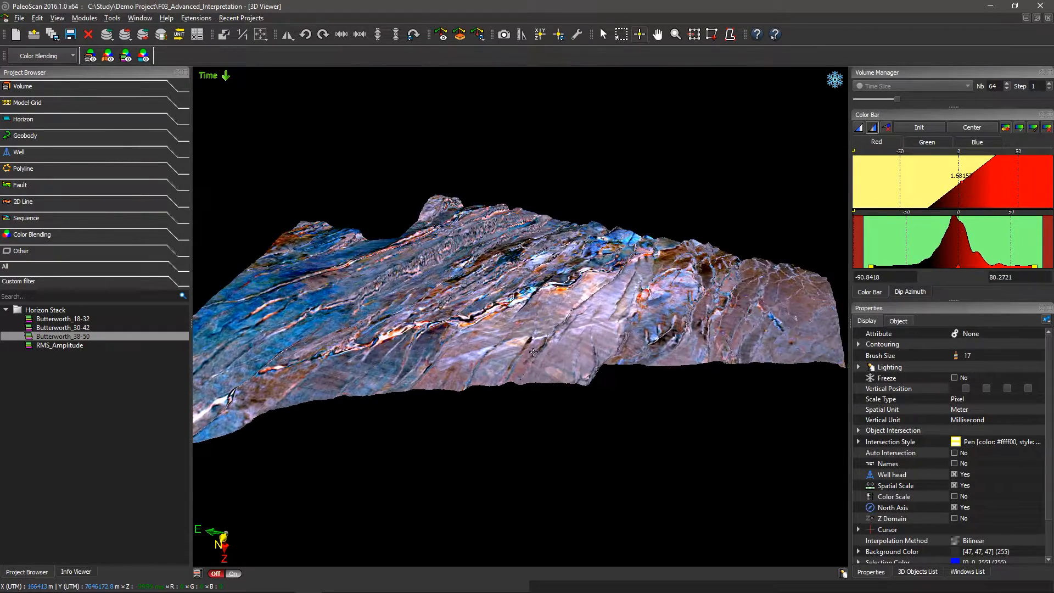
{"action": "scroll", "coordinate": [532, 358], "scroll_direction": "down", "scroll_amount": 2}
{"action": "scroll", "coordinate": [532, 358], "scroll_direction": "down", "scroll_amount": 1}
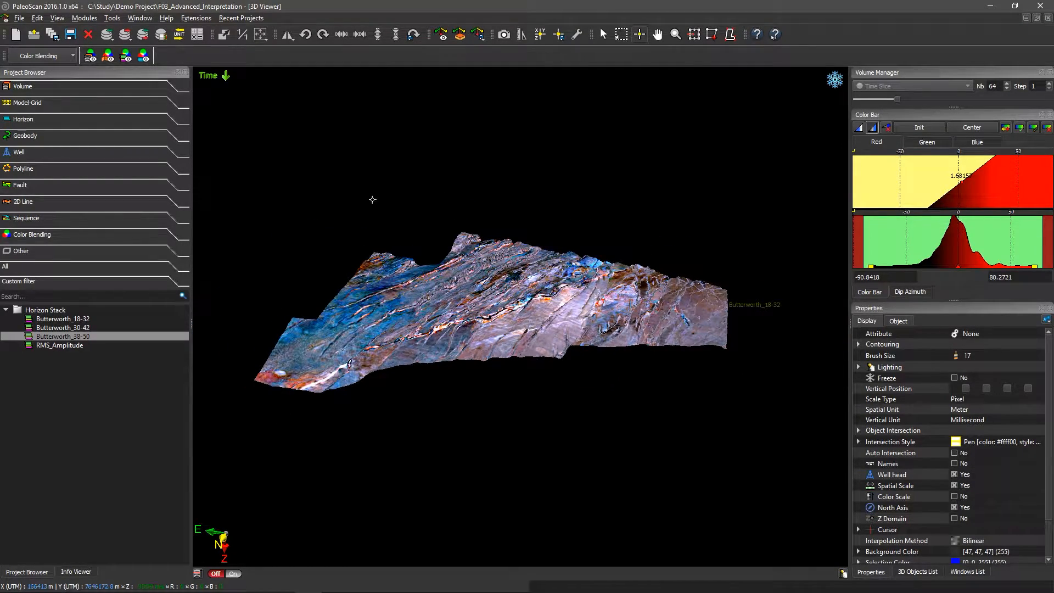
- Add the Seismic volume's inline 1485 to the 3D view and make the white empty areas of the section transparent
{"action": "left_click", "coordinate": [105, 89]}
{"action": "left_click_drag", "start_coordinate": [67, 159], "coordinate": [433, 228]}
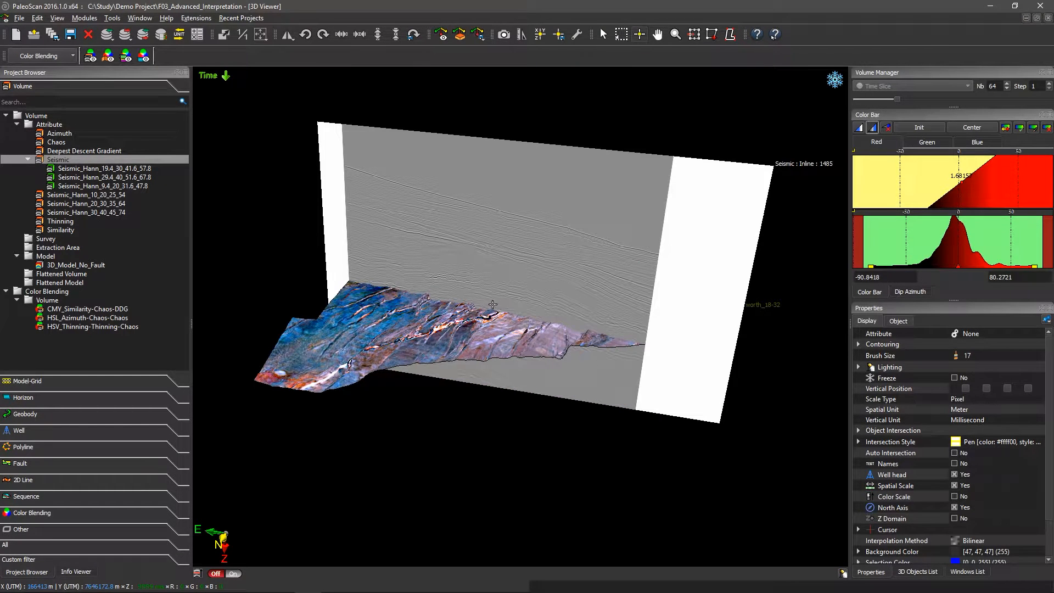
{"action": "left_click", "coordinate": [502, 235]}
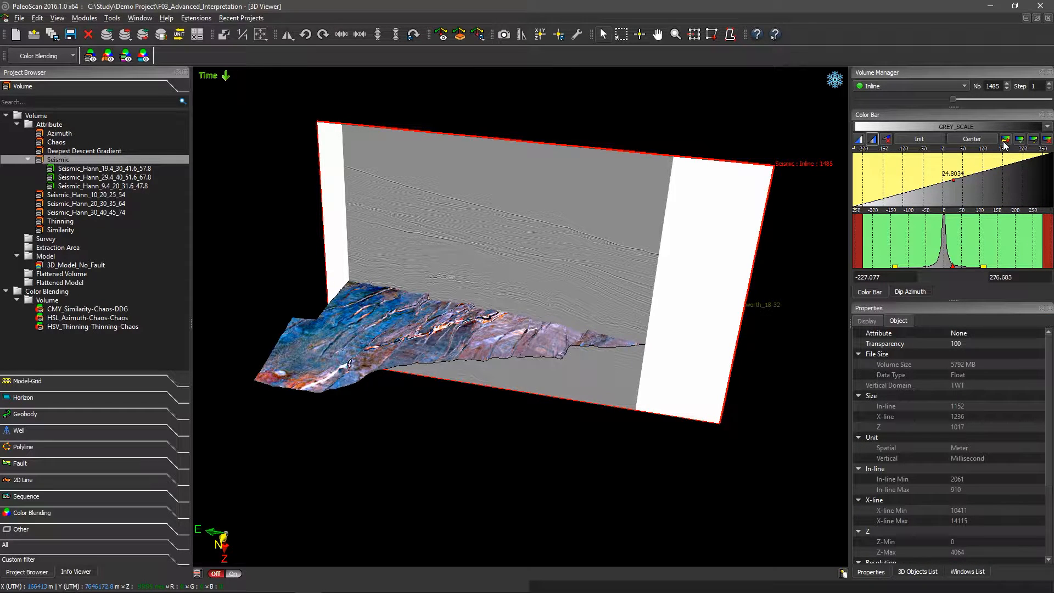
{"action": "left_click", "coordinate": [1003, 142]}
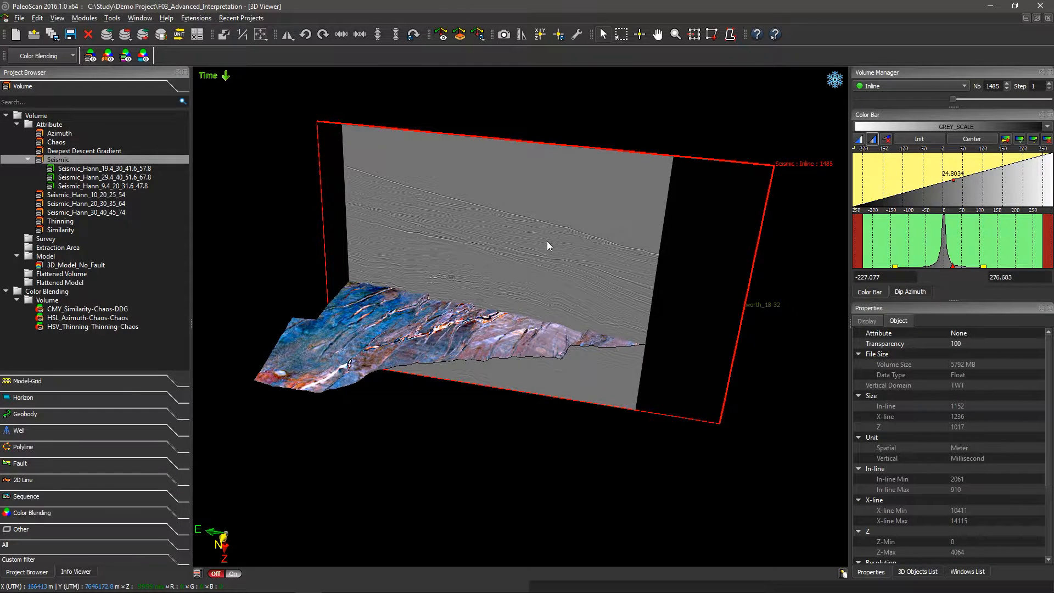
- Move the seismic inline section through the blended horizon to inline 1815
{"action": "scroll", "coordinate": [547, 241], "scroll_direction": "up", "scroll_amount": 8}
{"action": "scroll", "coordinate": [547, 242], "scroll_direction": "down", "scroll_amount": 4}
{"action": "scroll", "coordinate": [546, 242], "scroll_direction": "down", "scroll_amount": 10}
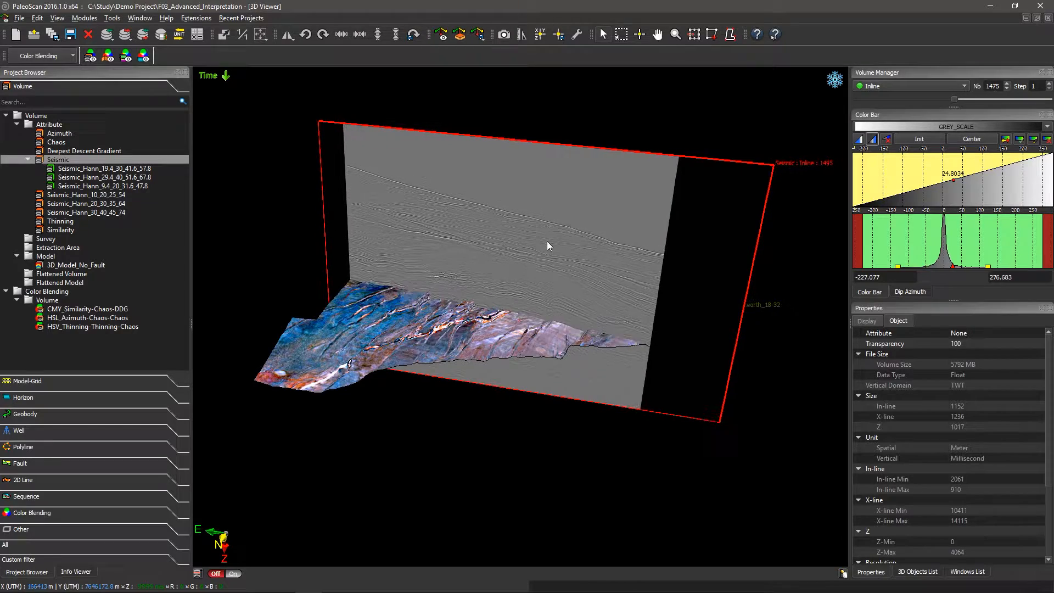
{"action": "scroll", "coordinate": [547, 242], "scroll_direction": "down", "scroll_amount": 12}
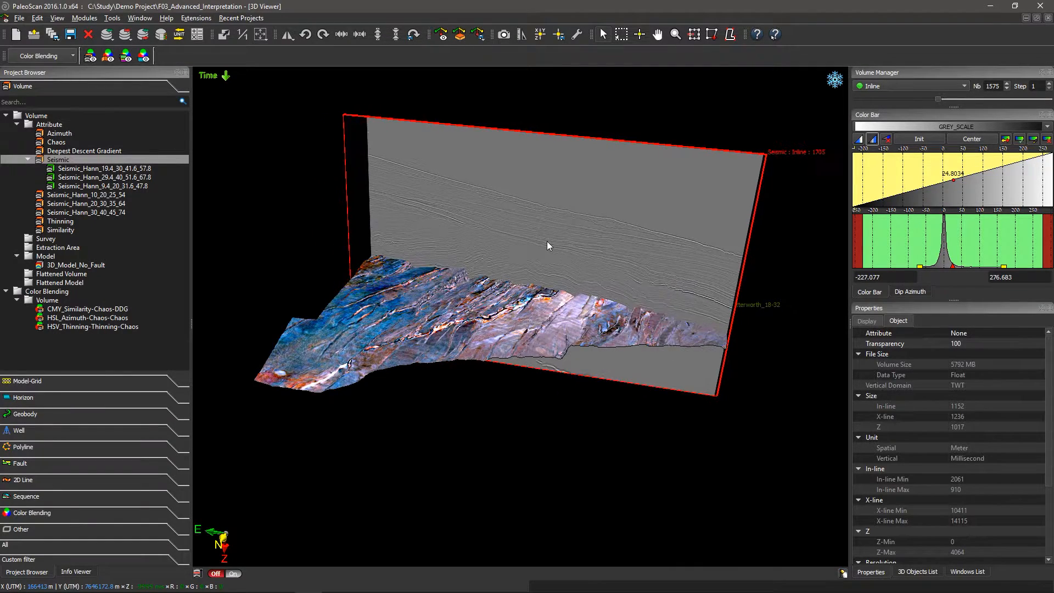
{"action": "scroll", "coordinate": [560, 230], "scroll_direction": "down", "scroll_amount": 7}
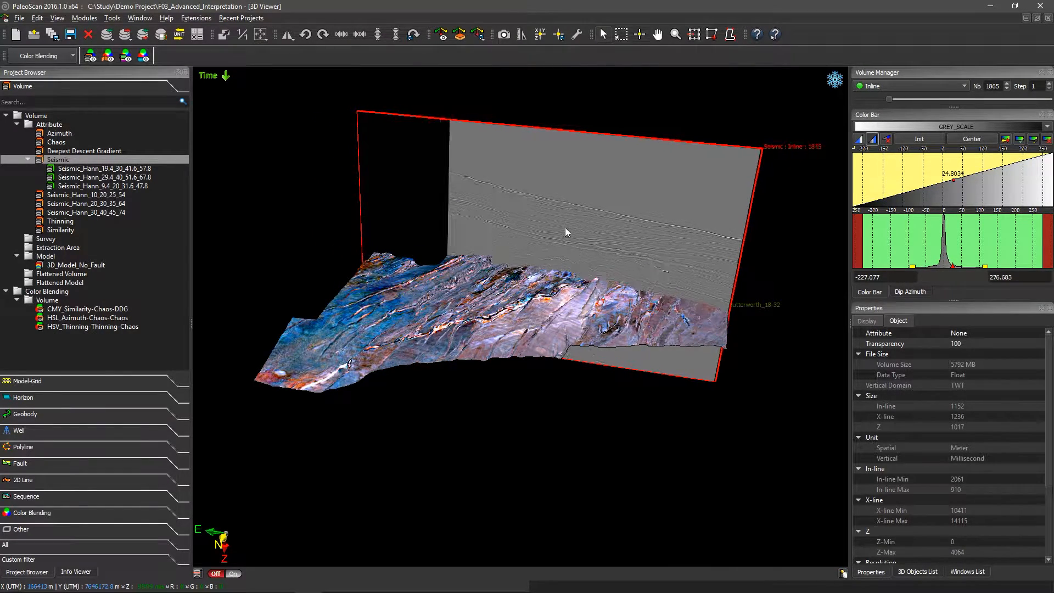
- Add a second Seismic section to the 3D view and switch it to crossline 12139
{"action": "left_click_drag", "start_coordinate": [74, 163], "coordinate": [311, 244]}
{"action": "left_click", "coordinate": [535, 243]}
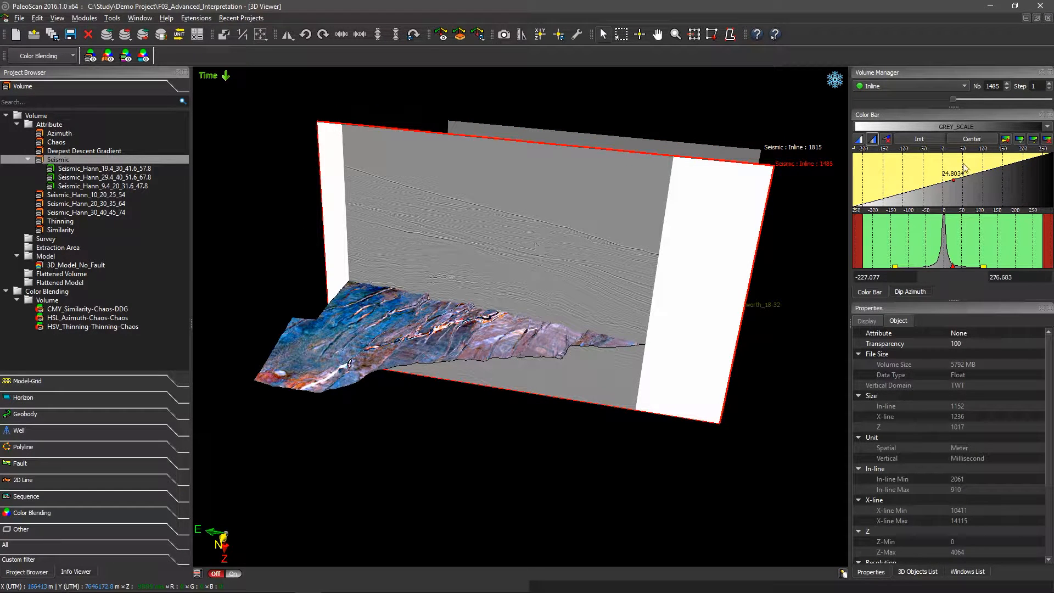
{"action": "left_click", "coordinate": [928, 87]}
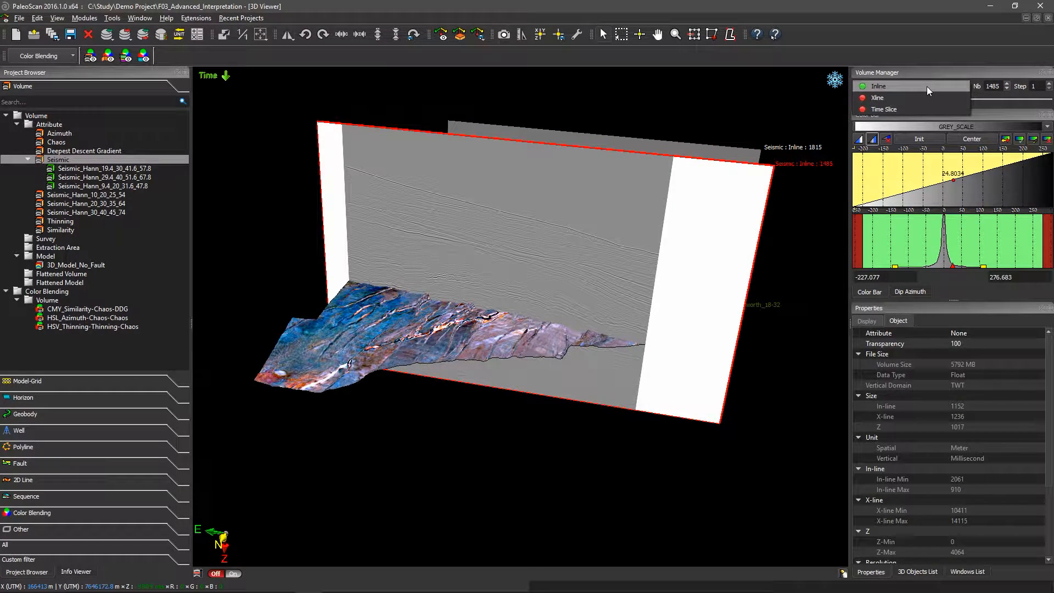
{"action": "left_click", "coordinate": [927, 88]}
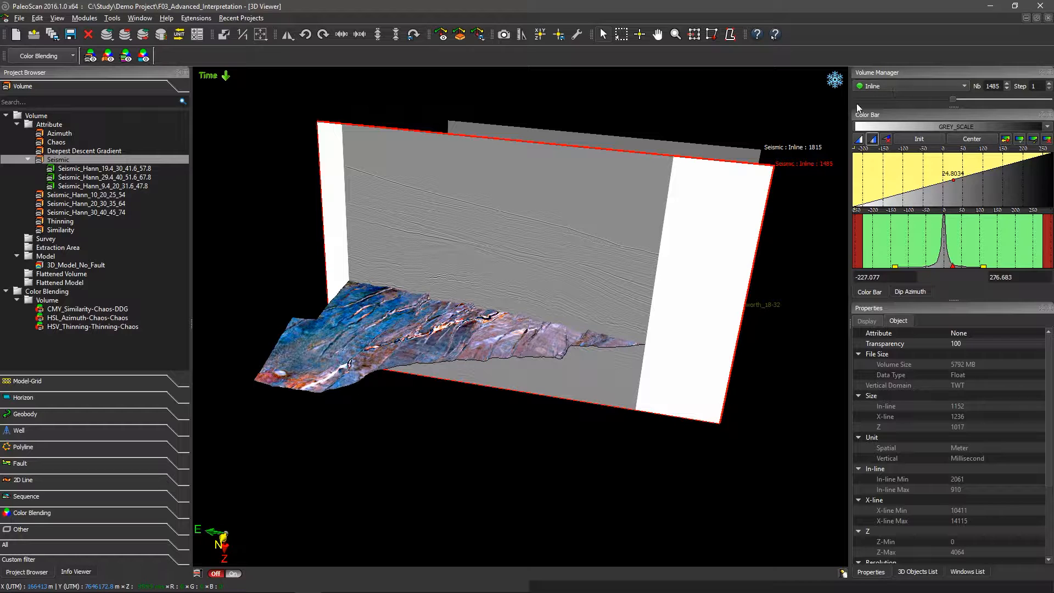
{"action": "left_click", "coordinate": [882, 88]}
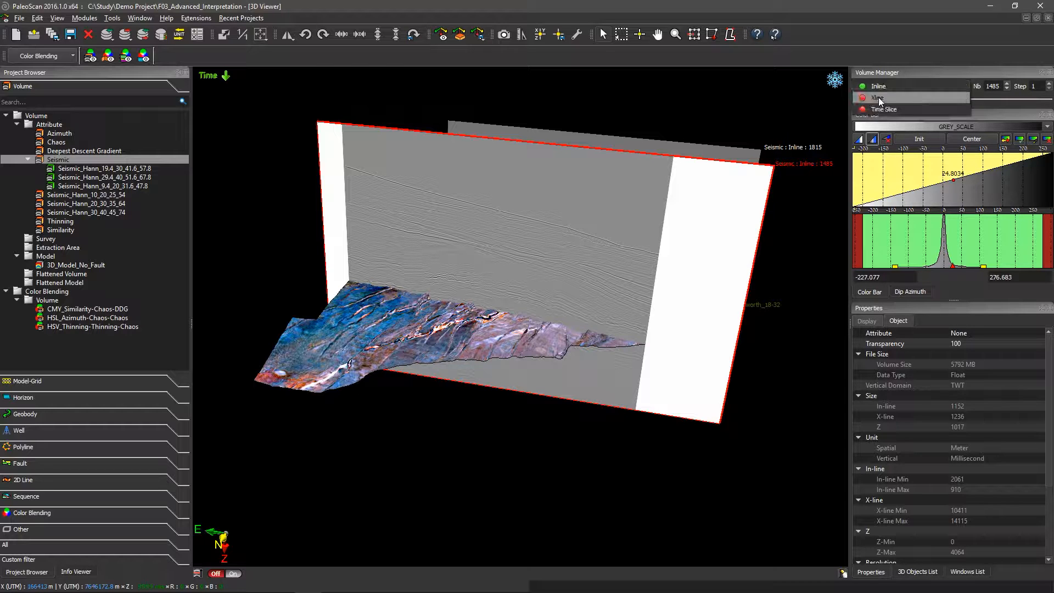
{"action": "left_click", "coordinate": [878, 98]}
- Make the white empty areas of the seismic crossline section transparent
{"action": "left_click", "coordinate": [523, 307]}
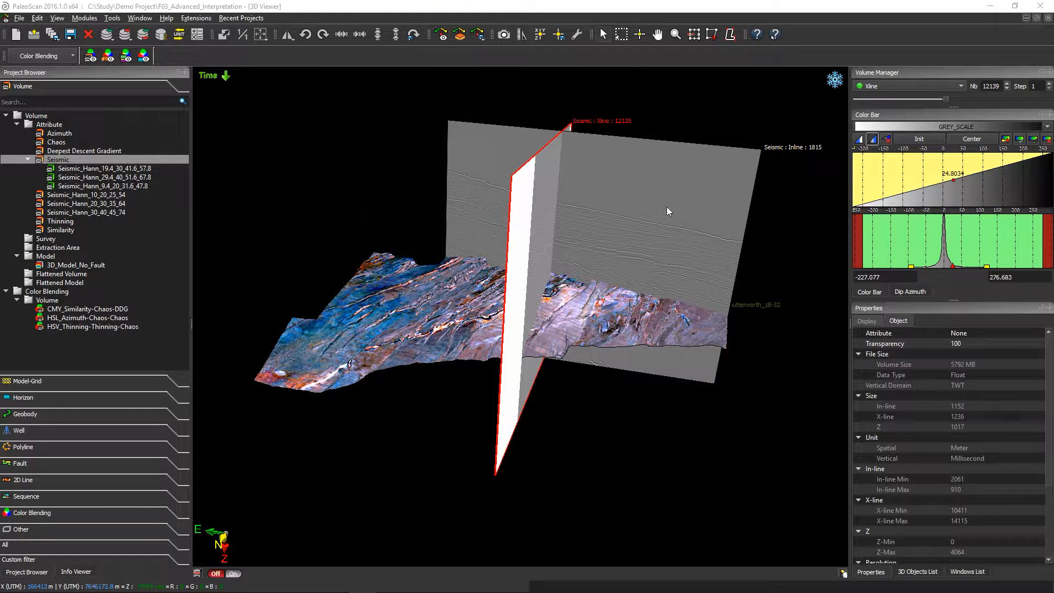
{"action": "left_click", "coordinate": [662, 210]}
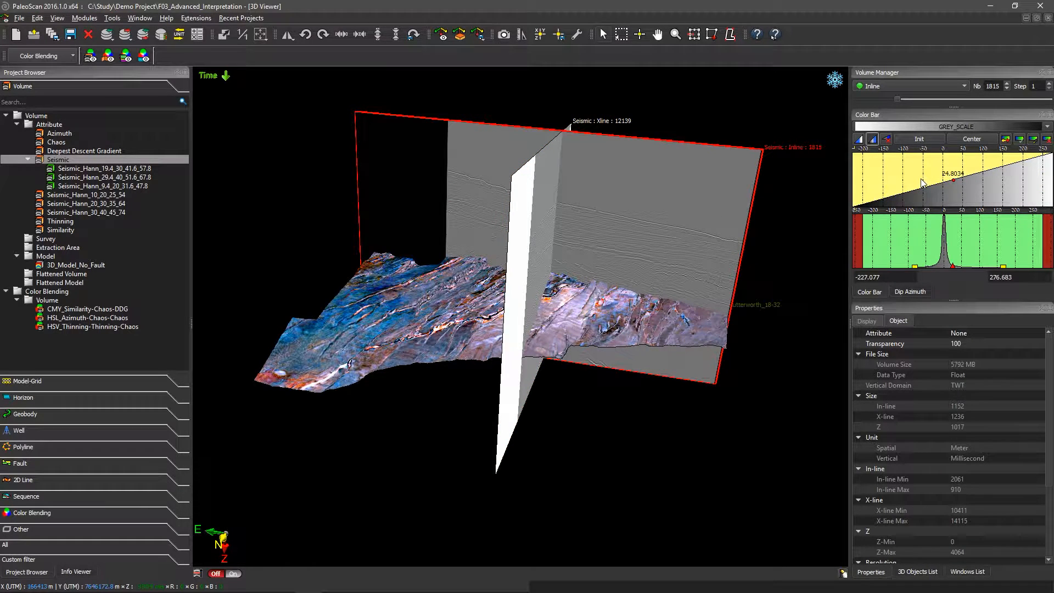
{"action": "left_click", "coordinate": [531, 274]}
{"action": "left_click_drag", "start_coordinate": [529, 270], "coordinate": [529, 270]}
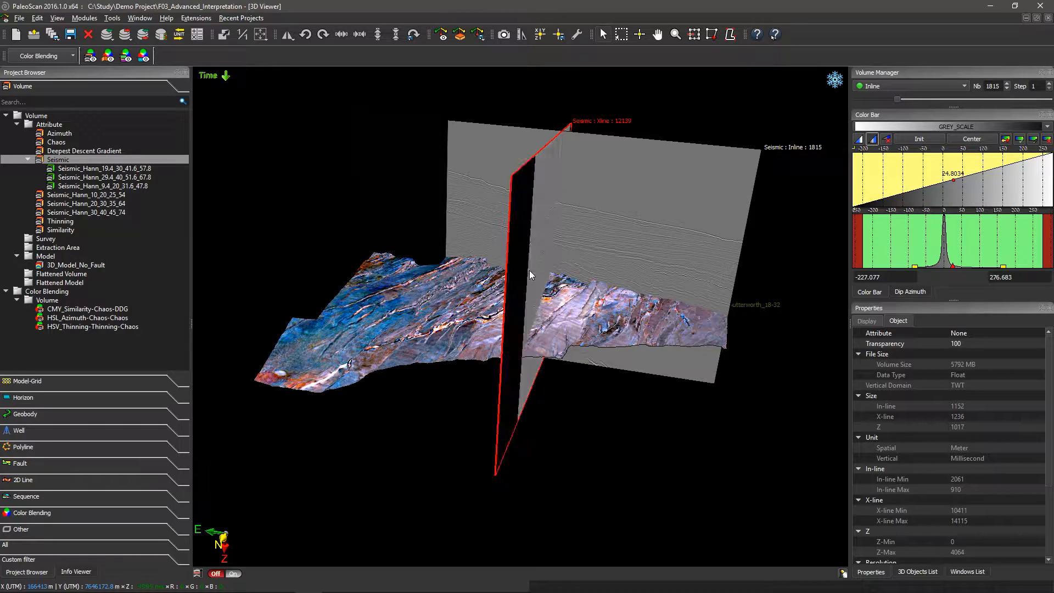
- Move the seismic crossline section through the blended horizon to crossline 13159, keeping the inline section at 1815
{"action": "key", "text": "Up"}
{"action": "key", "text": "Up"}
{"action": "key", "text": "Up"}
{"action": "key", "text": "Up"}
{"action": "key", "text": "Up"}
{"action": "key", "text": "Up"}
{"action": "key", "text": "Up"}
{"action": "key", "text": "Up"}
{"action": "key", "text": "Up"}
{"action": "key", "text": "Up"}
{"action": "key", "text": "Up"}
{"action": "key", "text": "Up"}
{"action": "key", "text": "Up"}
{"action": "key", "text": "Up"}
{"action": "key", "text": "Up"}
{"action": "key", "text": "Up"}
{"action": "key", "text": "Up"}
{"action": "key", "text": "Up"}
{"action": "key", "text": "Up"}
{"action": "key", "text": "Up"}
{"action": "key", "text": "Down"}
{"action": "key", "text": "Down"}
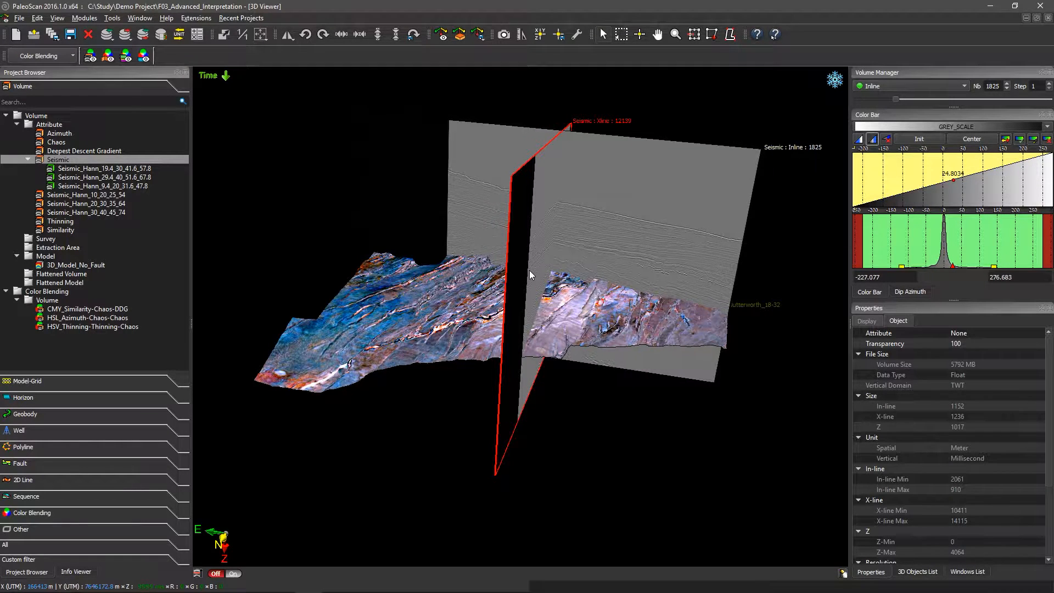
{"action": "key", "text": "Left"}
{"action": "scroll", "coordinate": [528, 270], "scroll_direction": "down", "scroll_amount": 3}
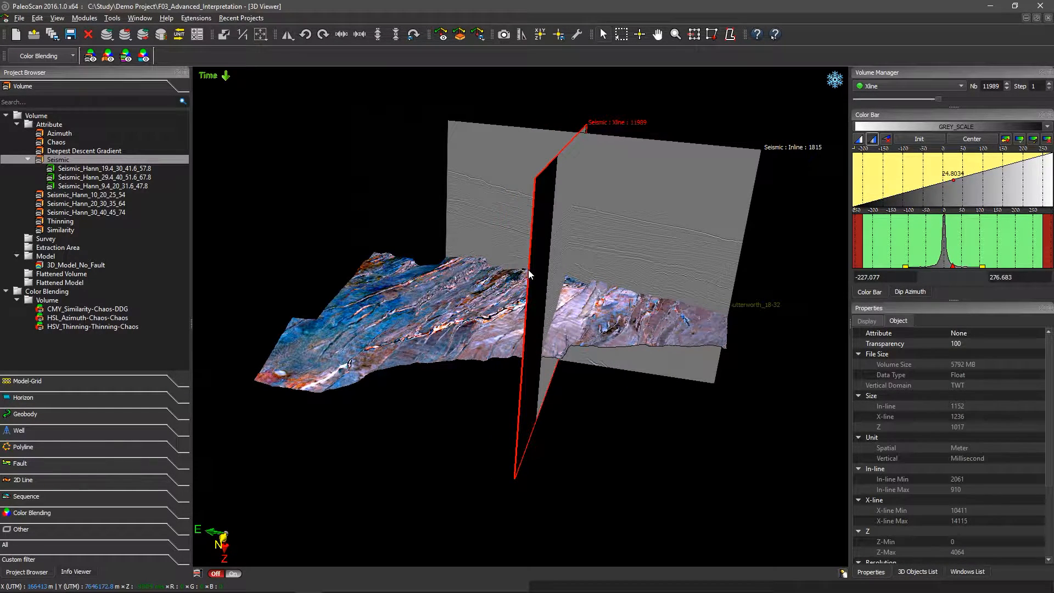
{"action": "scroll", "coordinate": [528, 270], "scroll_direction": "up", "scroll_amount": 16}
{"action": "scroll", "coordinate": [530, 273], "scroll_direction": "up", "scroll_amount": 20}
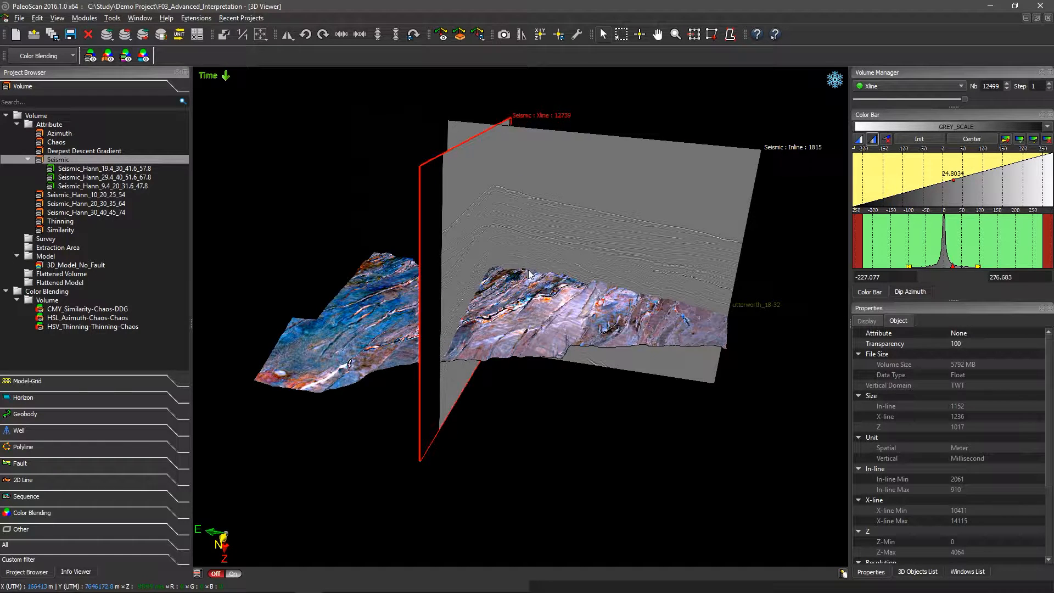
{"action": "scroll", "coordinate": [528, 273], "scroll_direction": "up", "scroll_amount": 17}
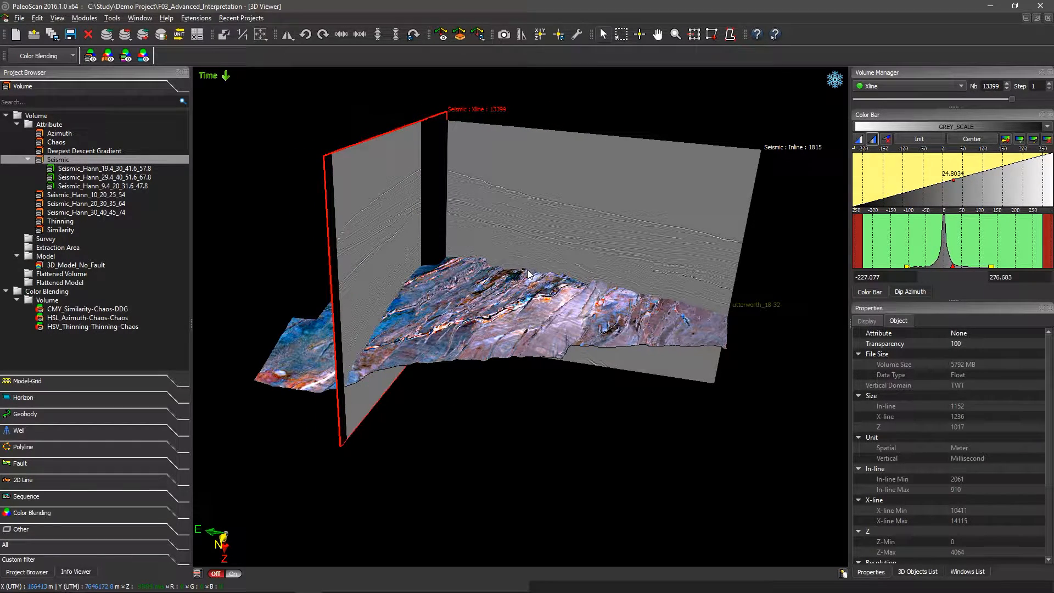
{"action": "scroll", "coordinate": [529, 273], "scroll_direction": "down", "scroll_amount": 9}
{"action": "scroll", "coordinate": [528, 273], "scroll_direction": "down", "scroll_amount": 1}
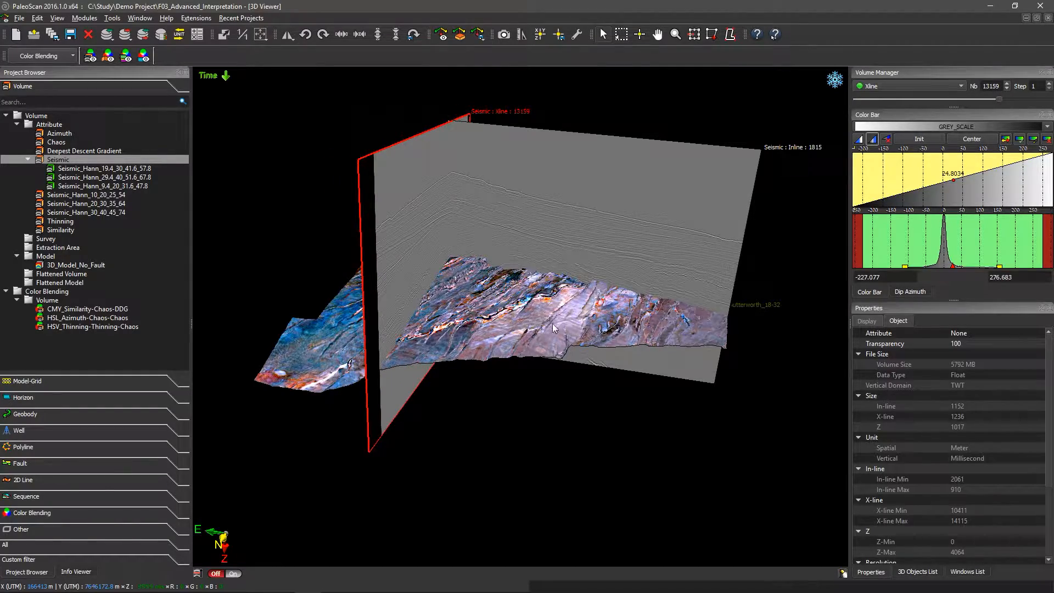
- Select the Butterworth_18-32 blended horizon and step through its stack to horizon 77 in a close 3D view
{"action": "left_click_drag", "start_coordinate": [635, 286], "coordinate": [606, 360]}
{"action": "scroll", "coordinate": [614, 359], "scroll_direction": "up", "scroll_amount": 5}
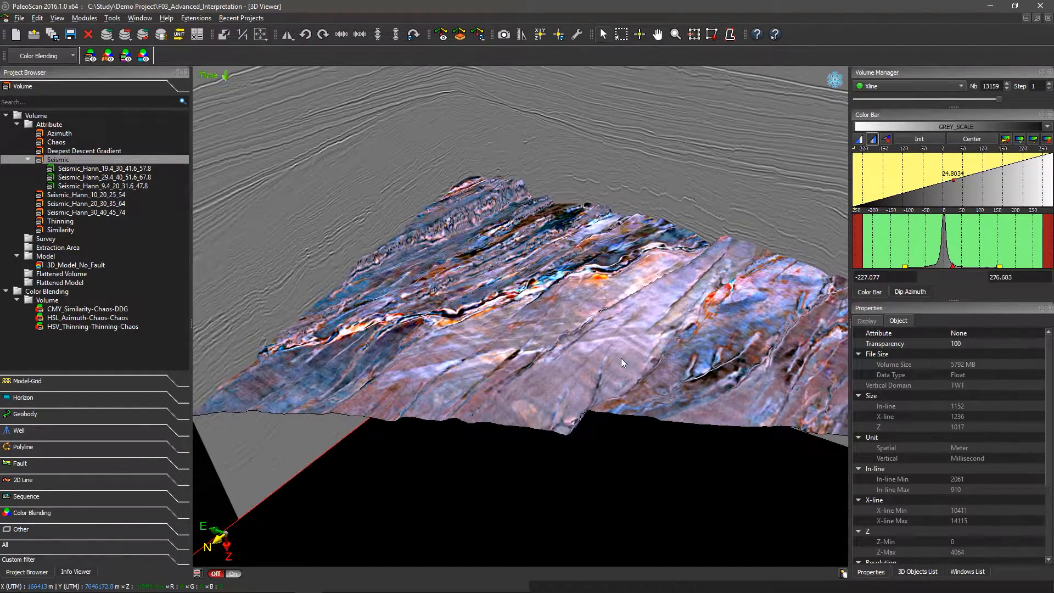
{"action": "left_click_drag", "start_coordinate": [663, 249], "coordinate": [594, 323]}
{"action": "left_click_drag", "start_coordinate": [530, 312], "coordinate": [523, 360]}
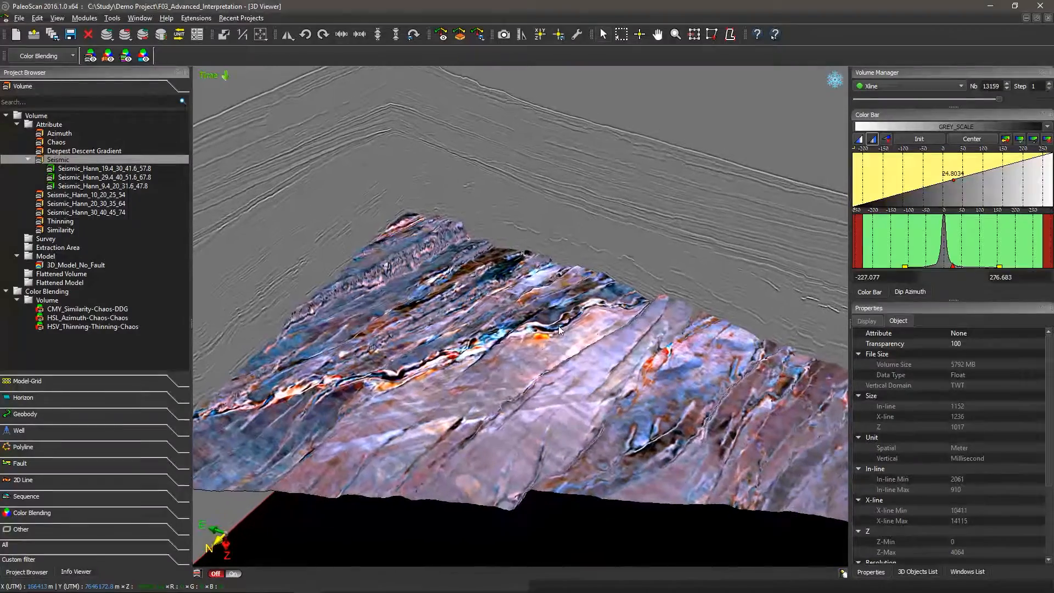
{"action": "left_click", "coordinate": [523, 360]}
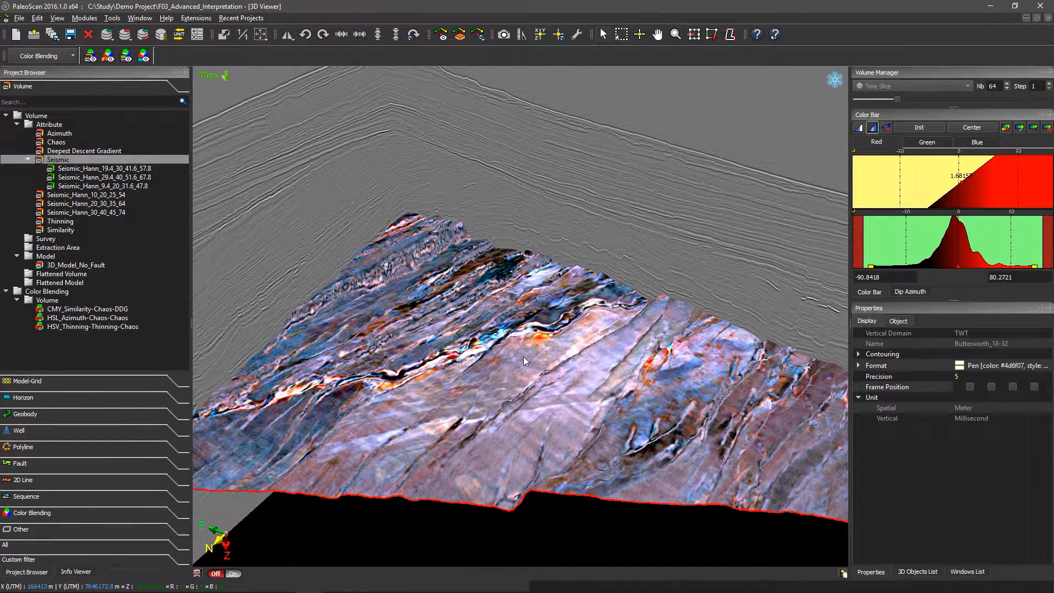
{"action": "scroll", "coordinate": [522, 357], "scroll_direction": "up", "scroll_amount": 1}
{"action": "scroll", "coordinate": [533, 331], "scroll_direction": "up", "scroll_amount": 5}
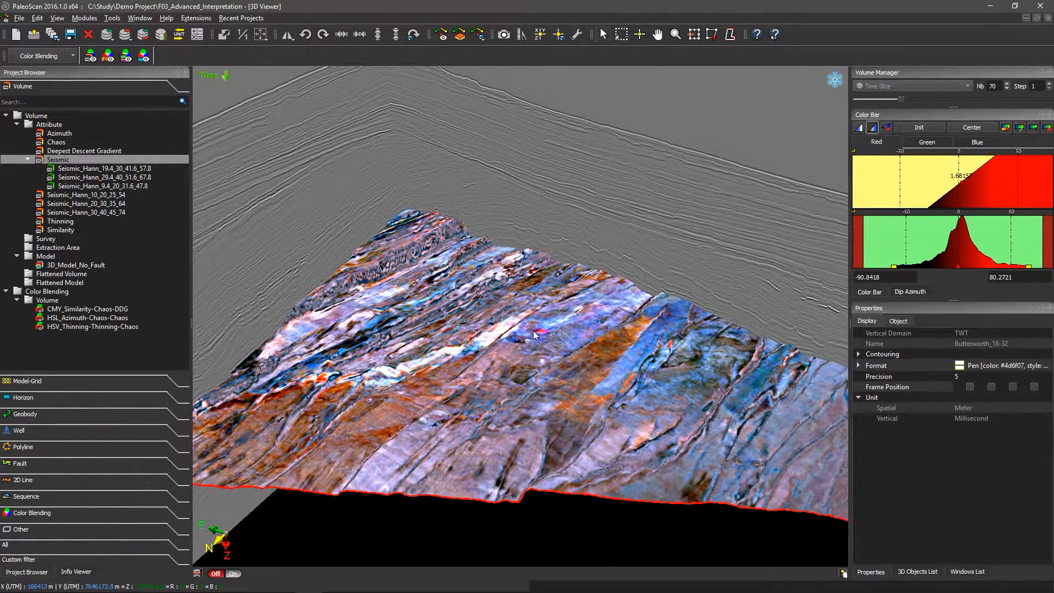
{"action": "scroll", "coordinate": [532, 330], "scroll_direction": "up", "scroll_amount": 5}
{"action": "scroll", "coordinate": [532, 330], "scroll_direction": "up", "scroll_amount": 3}
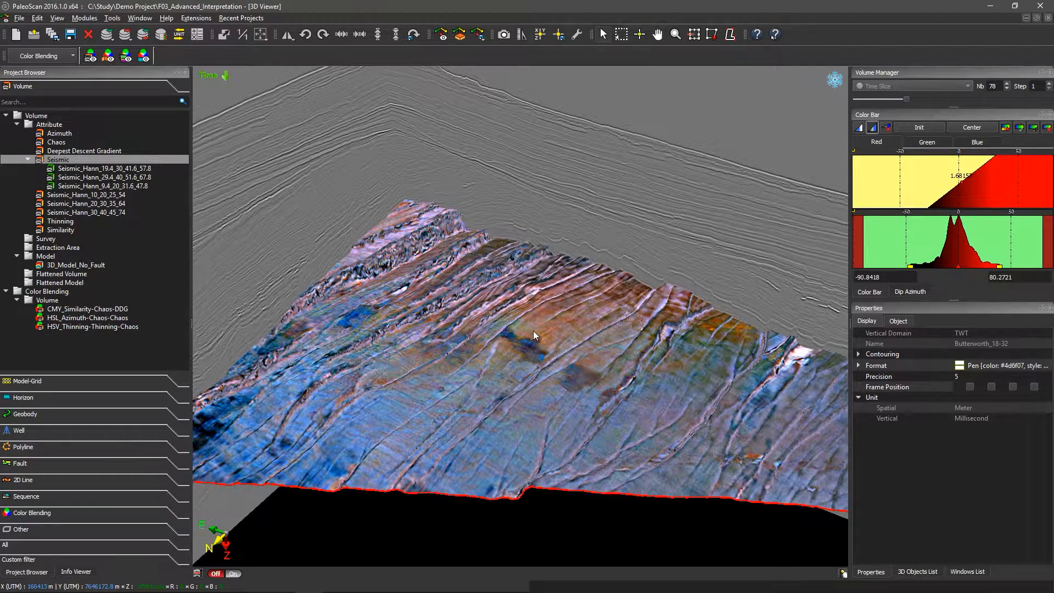
{"action": "scroll", "coordinate": [534, 330], "scroll_direction": "down", "scroll_amount": 1}
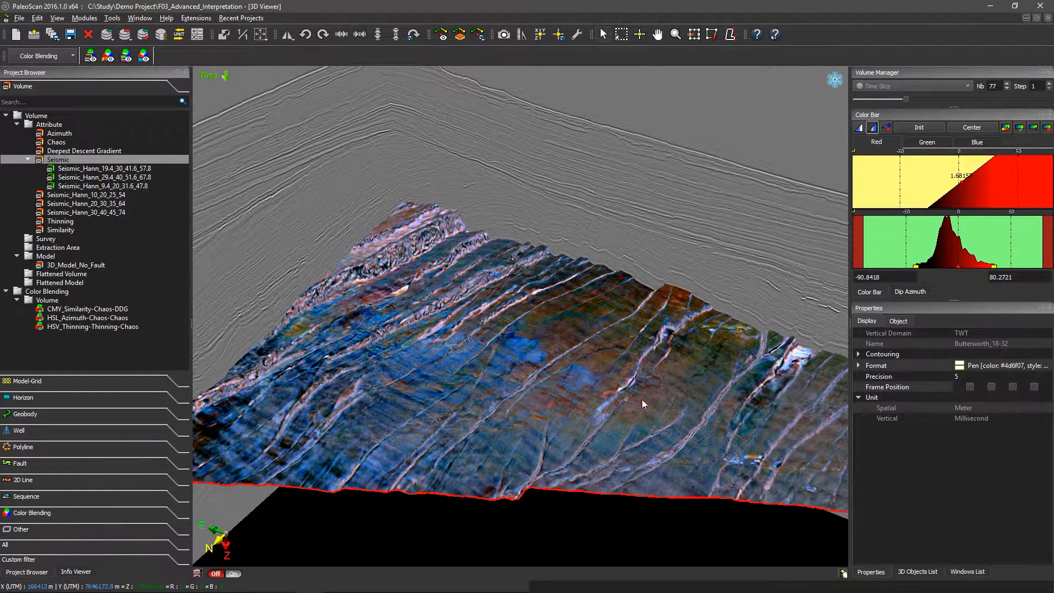
- Set the 3D light direction angles to 49 and 40, and step the blended horizon stack back to horizon 62
{"action": "left_click", "coordinate": [843, 573]}
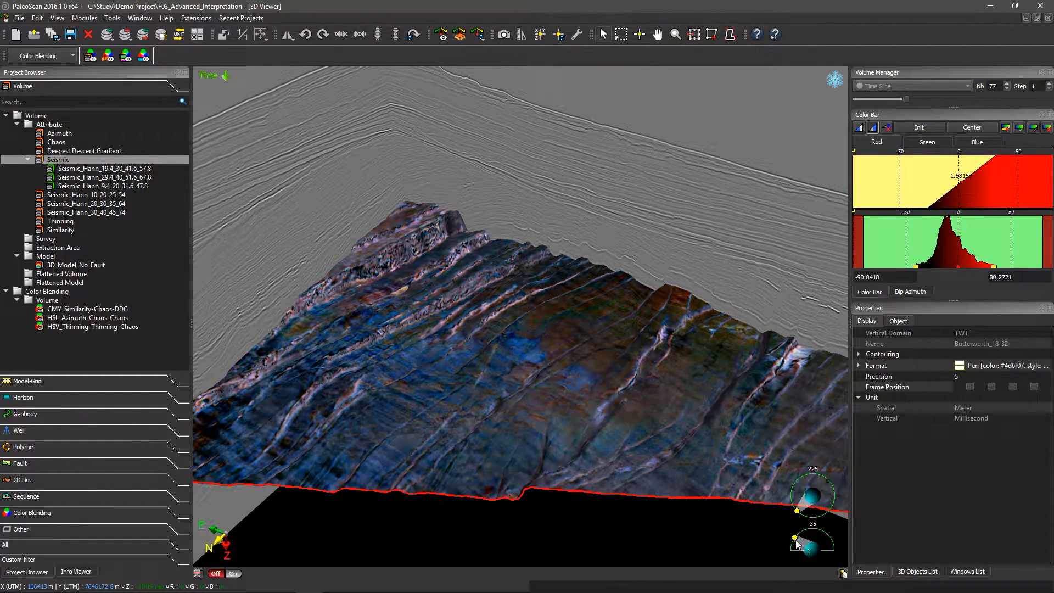
{"action": "mouse_move", "coordinate": [795, 540]}
{"action": "left_mouse_down"}
{"action": "mouse_move", "coordinate": [798, 496]}
{"action": "mouse_move", "coordinate": [817, 505]}
{"action": "mouse_move", "coordinate": [828, 482]}
{"action": "left_mouse_up"}
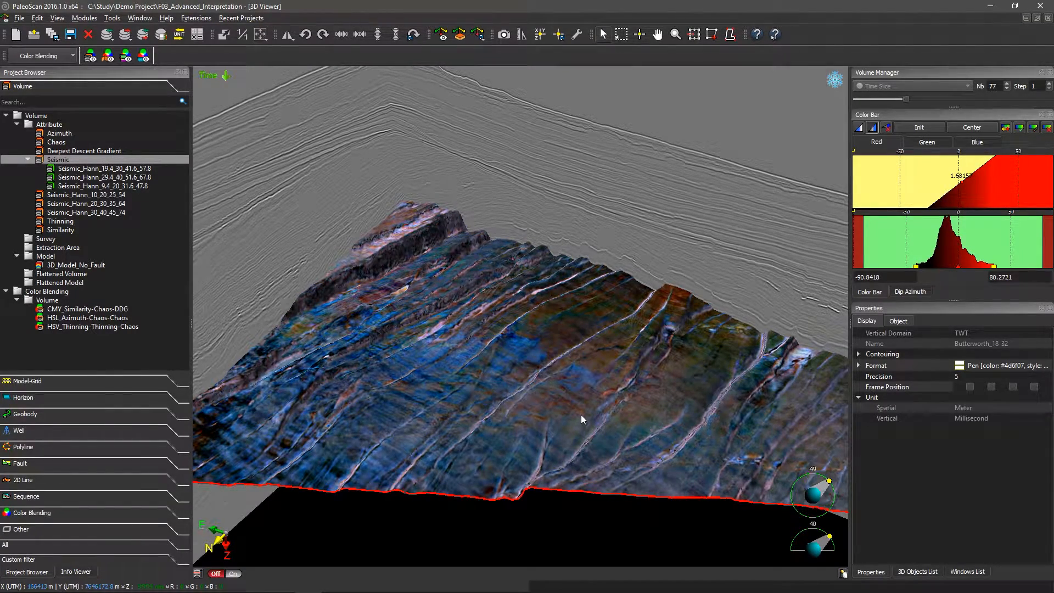
{"action": "scroll", "coordinate": [581, 415], "scroll_direction": "down", "scroll_amount": 1}
{"action": "scroll", "coordinate": [581, 414], "scroll_direction": "down", "scroll_amount": 7}
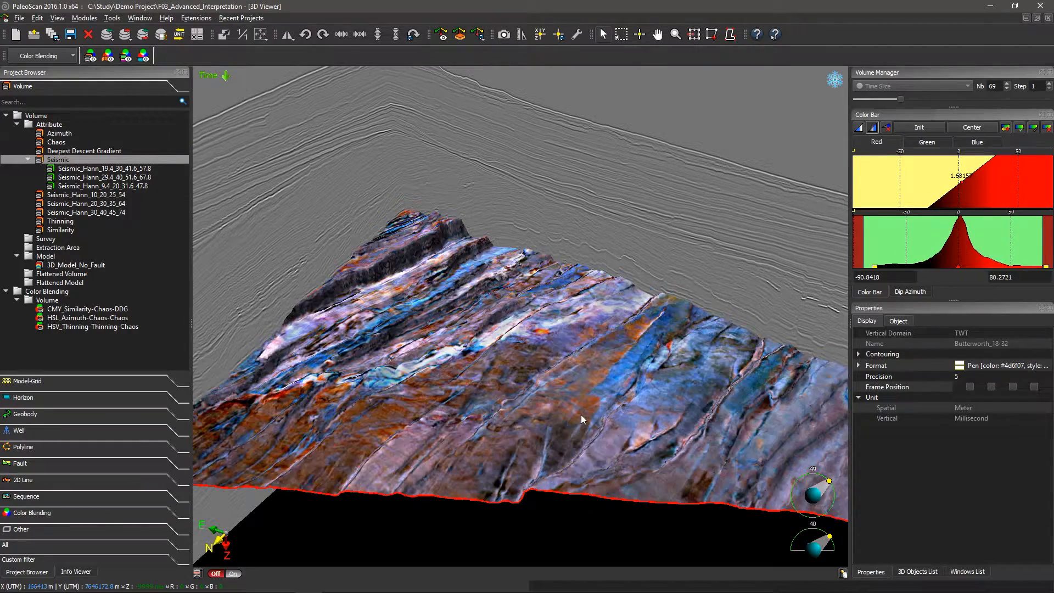
{"action": "scroll", "coordinate": [580, 414], "scroll_direction": "down", "scroll_amount": 3}
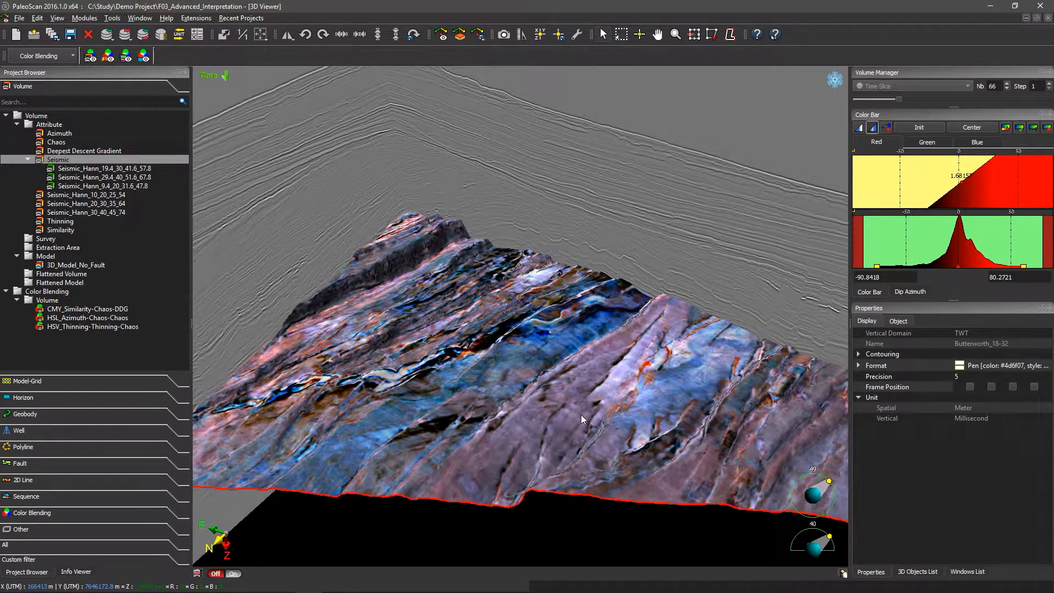
{"action": "scroll", "coordinate": [581, 414], "scroll_direction": "down", "scroll_amount": 3}
{"action": "scroll", "coordinate": [500, 394], "scroll_direction": "down", "scroll_amount": 1}
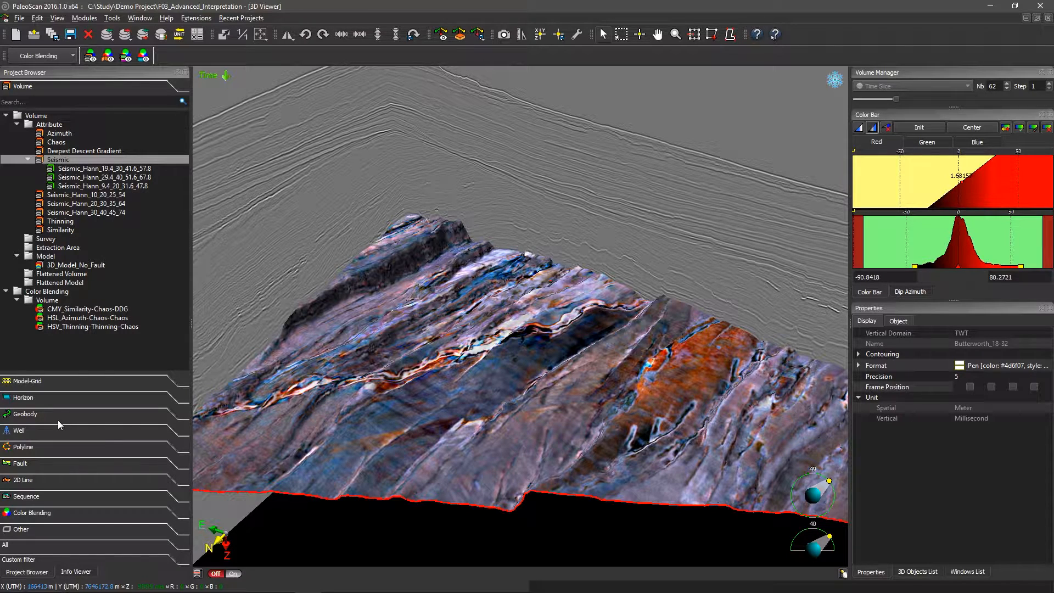
- Add the geobodies Channel_1, Channel_2 and Channel_3 to the 3D view of the blended horizon
{"action": "left_click", "coordinate": [44, 417]}
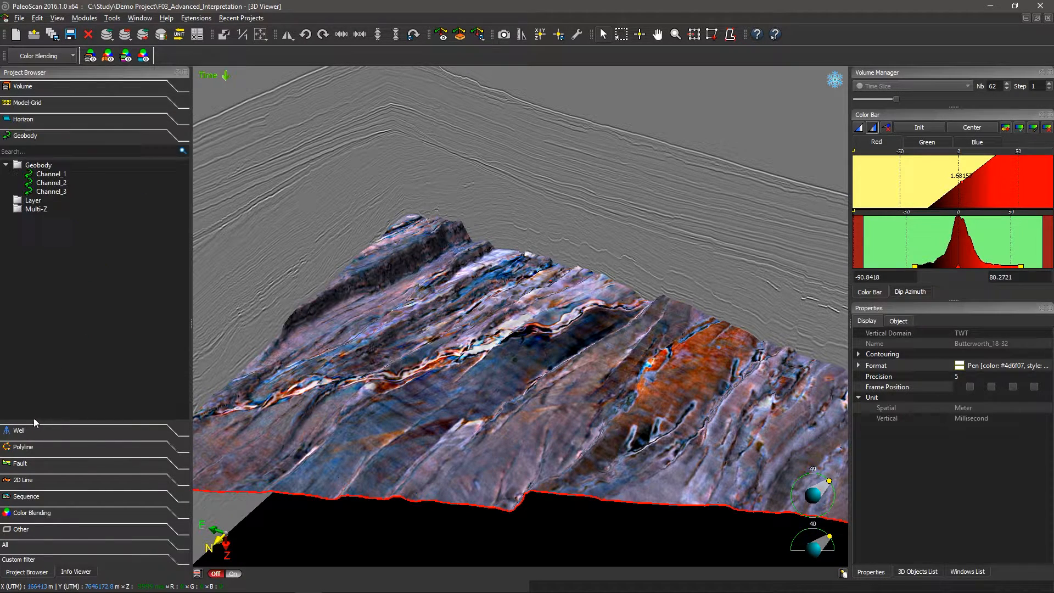
{"action": "left_click", "coordinate": [51, 174]}
{"action": "left_click", "coordinate": [50, 193], "text": "shift"}
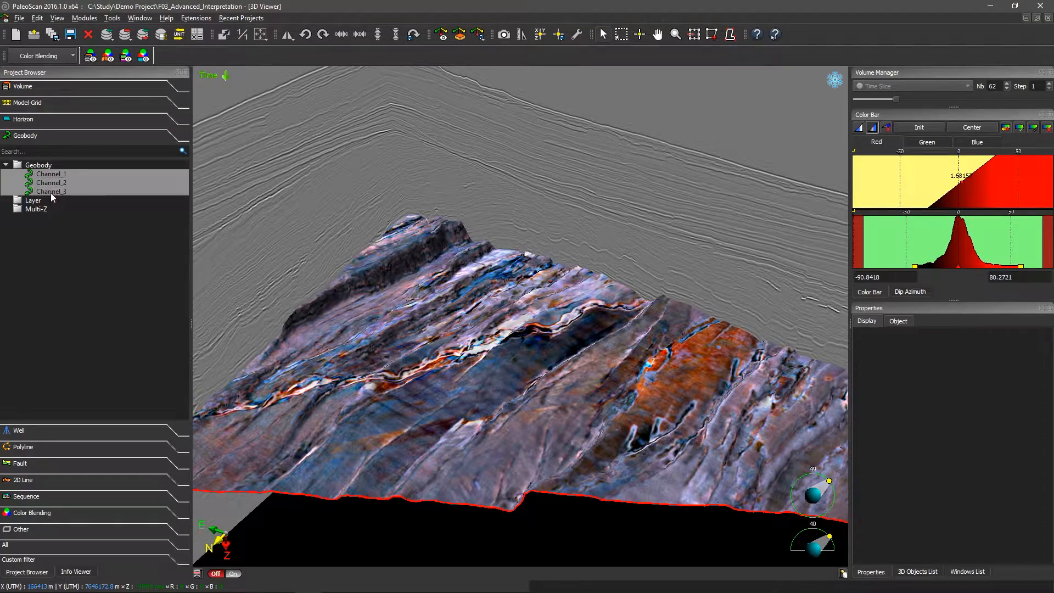
{"action": "left_click_drag", "start_coordinate": [51, 192], "coordinate": [386, 268]}
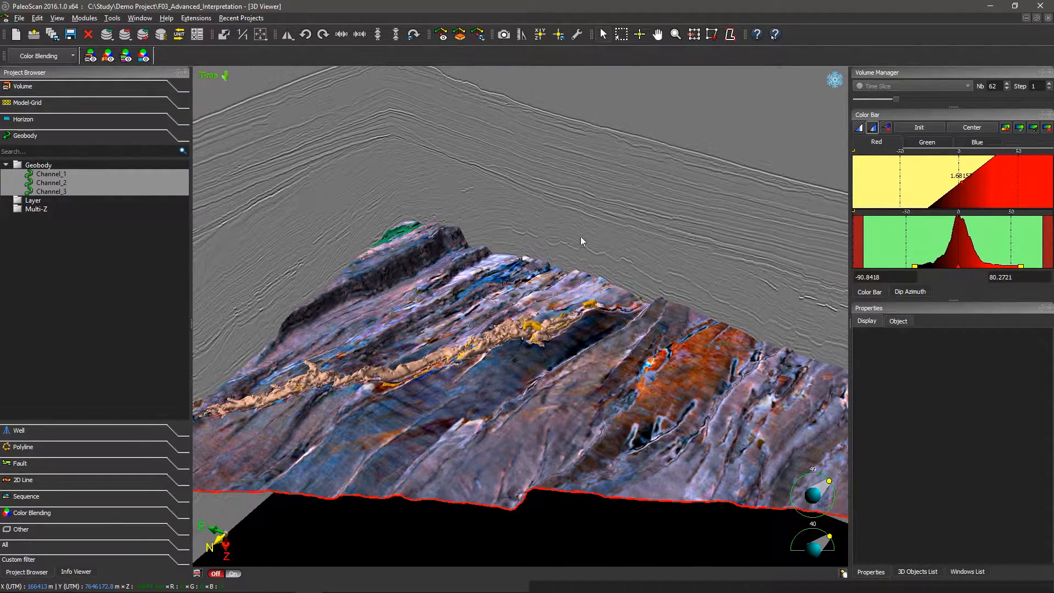
- View the scene from the opposite side and move the seismic inline section past inline 1495 to uncover the channel geobodies
{"action": "left_click_drag", "start_coordinate": [561, 227], "coordinate": [602, 415]}
{"action": "scroll", "coordinate": [602, 415], "scroll_direction": "up", "scroll_amount": 5}
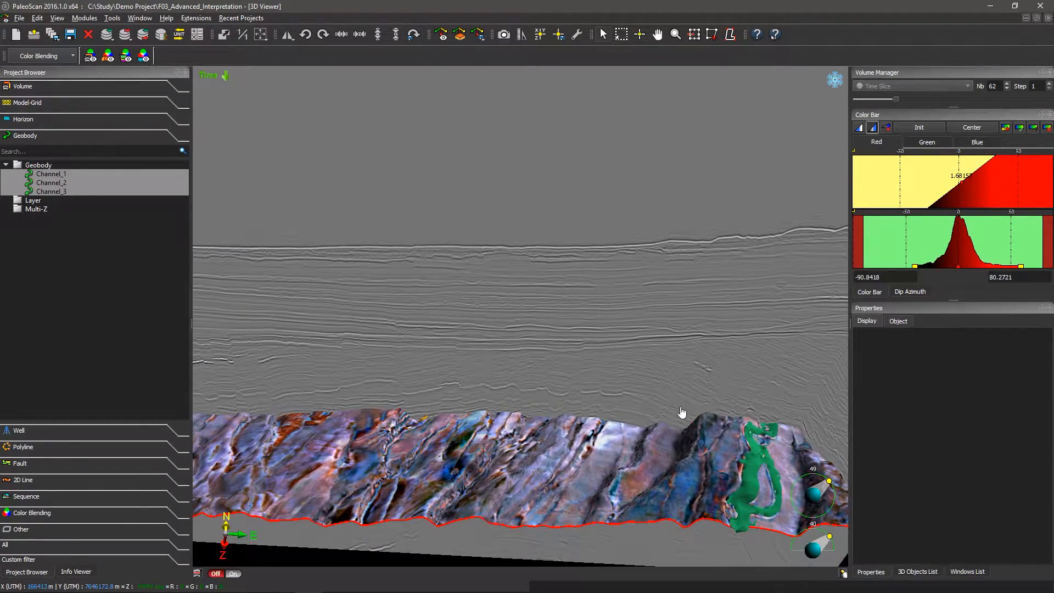
{"action": "left_click_drag", "start_coordinate": [682, 412], "coordinate": [588, 353]}
{"action": "left_click", "coordinate": [588, 354]}
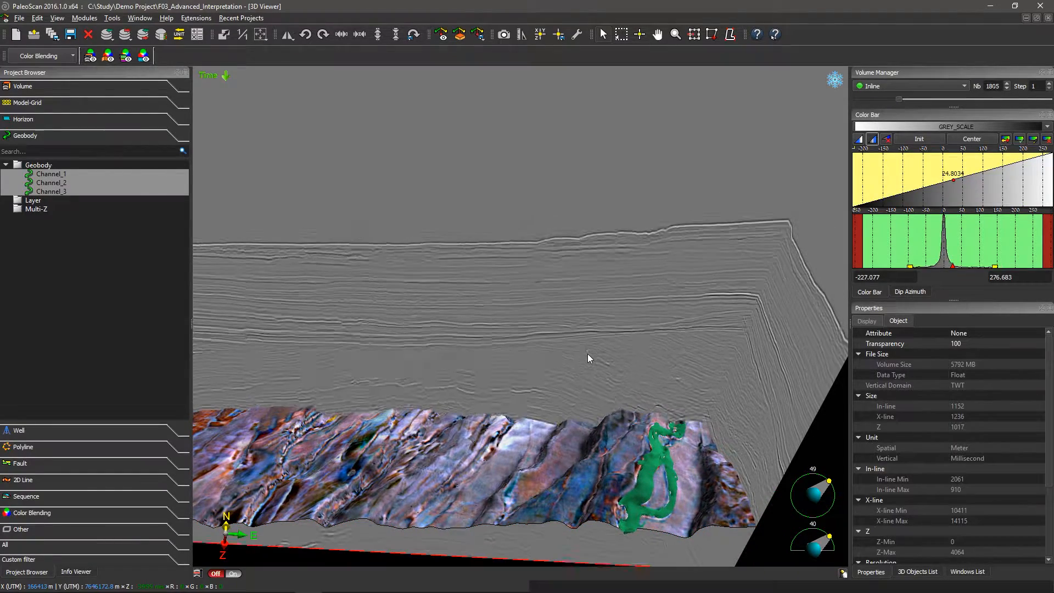
{"action": "key", "text": "Up"}
{"action": "key", "text": "Up"}
{"action": "key", "text": "Up"}
{"action": "key", "text": "Up"}
{"action": "key", "text": "Up"}
{"action": "key", "text": "Up"}
{"action": "key", "text": "Up"}
{"action": "key", "text": "Up"}
{"action": "key", "text": "Up"}
{"action": "key", "text": "Up"}
{"action": "key", "text": "Up"}
{"action": "key", "text": "Up"}
{"action": "key", "text": "Up"}
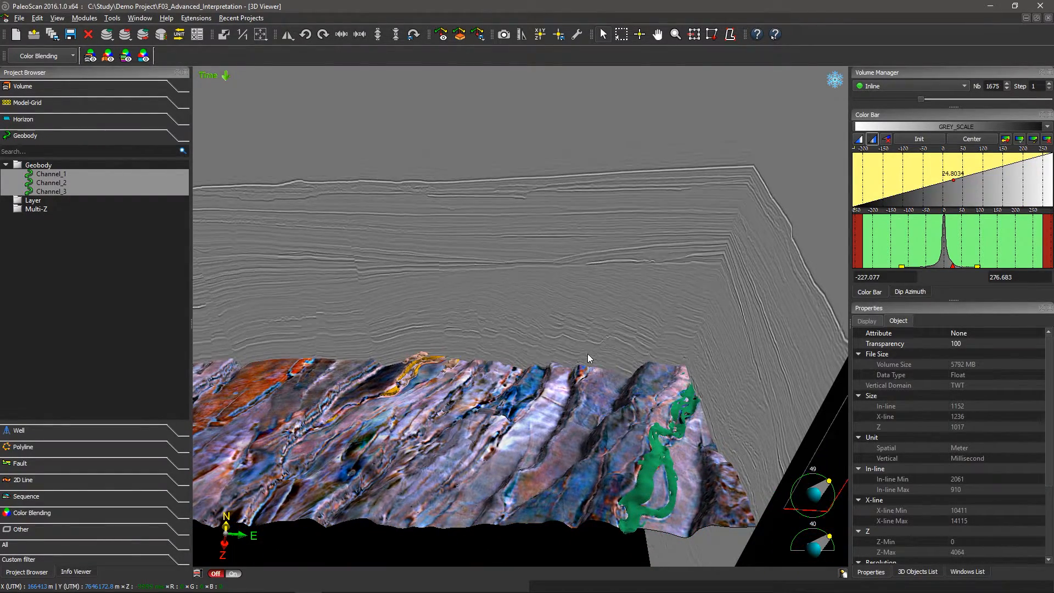
{"action": "key", "text": "Up"}
{"action": "key", "text": "Up"}
{"action": "key", "text": "Up"}
{"action": "key", "text": "Up"}
{"action": "key", "text": "Up"}
{"action": "key", "text": "Up"}
{"action": "key", "text": "Up"}
{"action": "key", "text": "Up"}
{"action": "key", "text": "Up"}
{"action": "key", "text": "Up"}
{"action": "key", "text": "Up"}
{"action": "key", "text": "Up"}
{"action": "key", "text": "Up"}
{"action": "key", "text": "Up"}
{"action": "key", "text": "Up"}
{"action": "key", "text": "Up"}
{"action": "key", "text": "Up"}
{"action": "key", "text": "Up"}
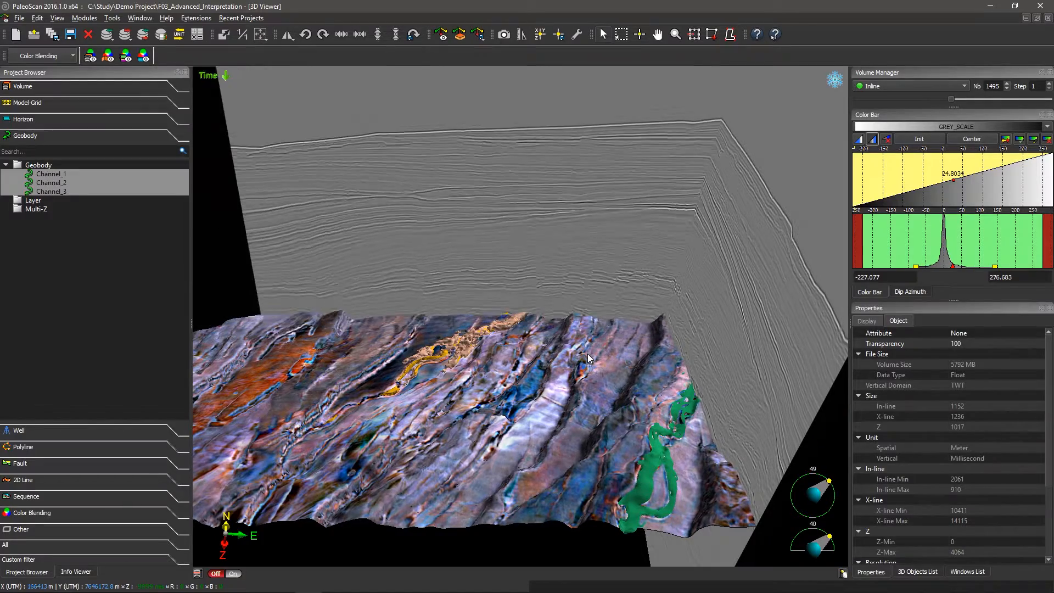
{"action": "key", "text": "Up"}
{"action": "key", "text": "Up"}
{"action": "key", "text": "Up"}
{"action": "key", "text": "Up"}
{"action": "key", "text": "Up"}
{"action": "key", "text": "Up"}
{"action": "key", "text": "Up"}
{"action": "key", "text": "Up"}
{"action": "key", "text": "Up"}
{"action": "left_click_drag", "start_coordinate": [578, 397], "coordinate": [480, 368]}
{"action": "scroll", "coordinate": [557, 407], "scroll_direction": "up", "scroll_amount": 3}
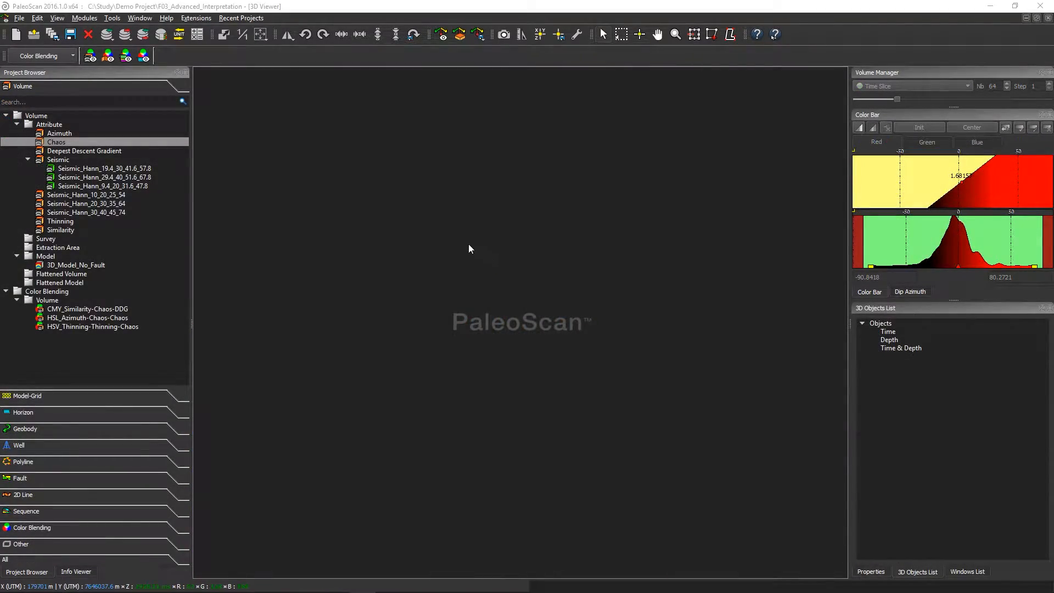
- Start a maximized volume color blending with the HSL color model and load Azimuth as its hue channel
{"action": "left_click", "coordinate": [90, 57]}
{"action": "left_click", "coordinate": [613, 74]}
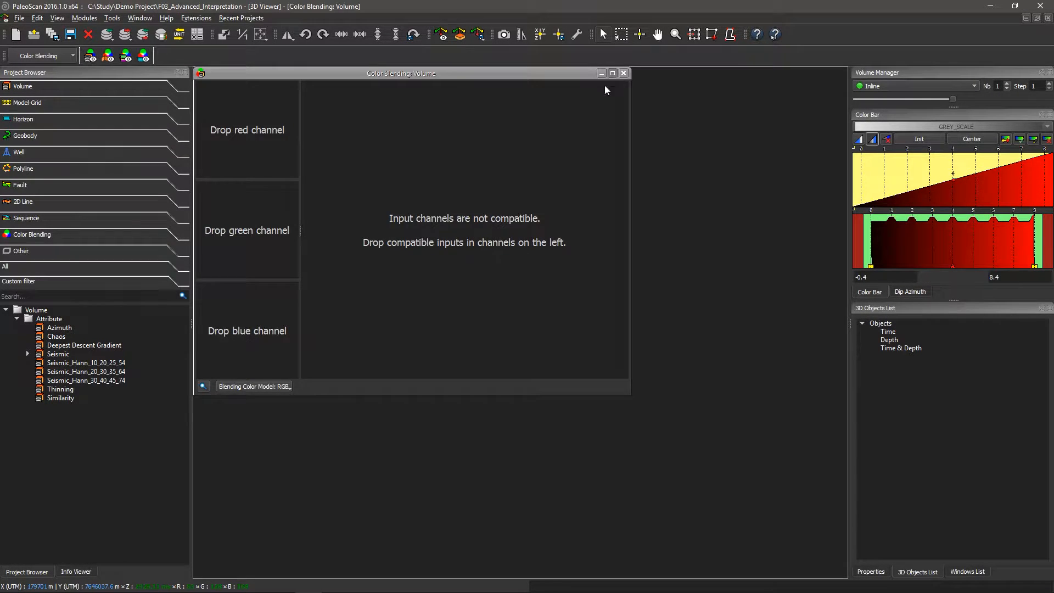
{"action": "left_click", "coordinate": [271, 572]}
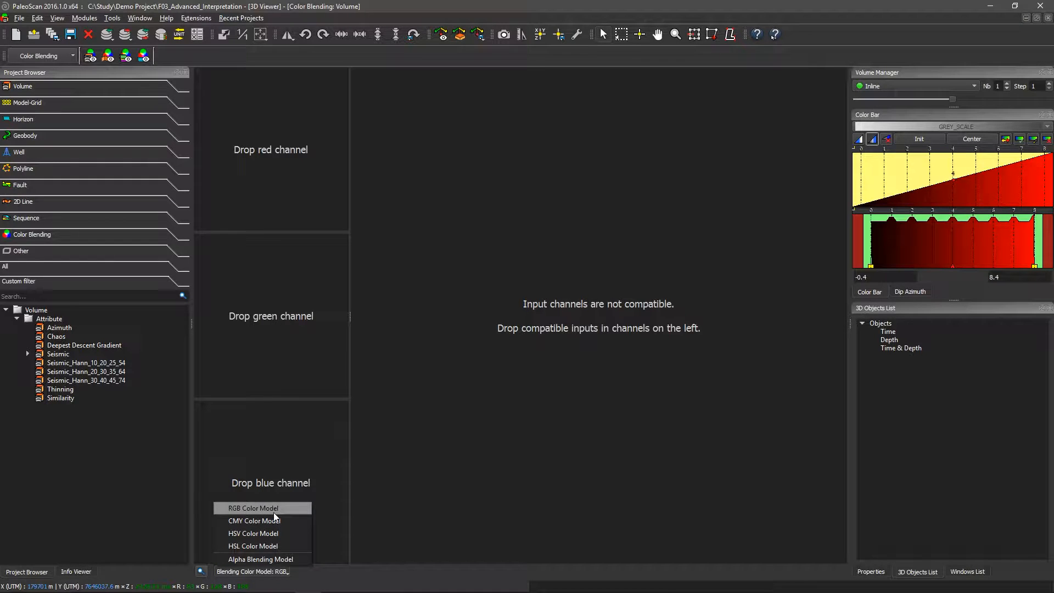
{"action": "left_click", "coordinate": [288, 548]}
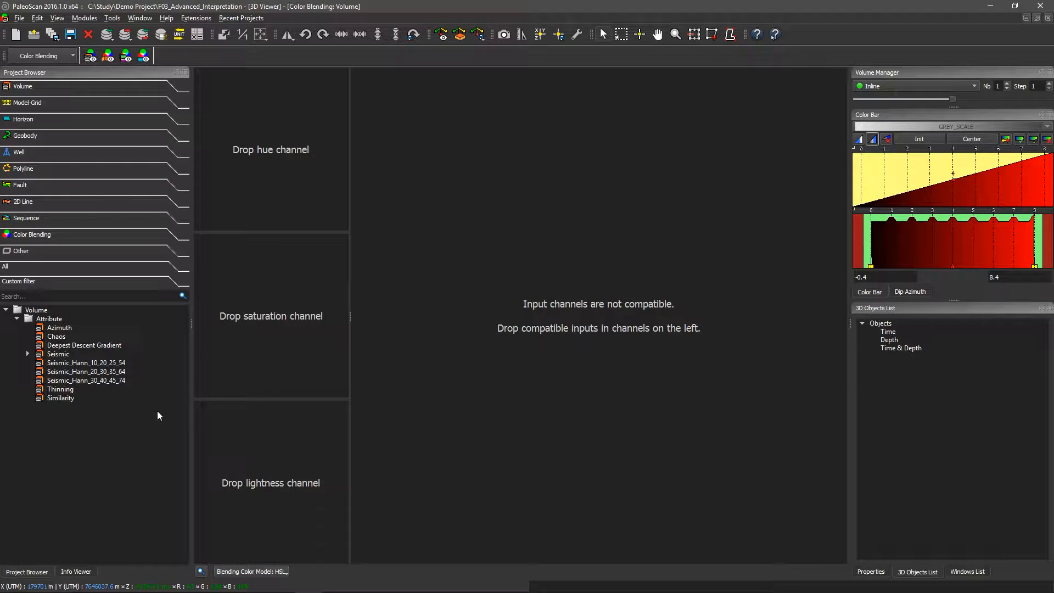
{"action": "left_click_drag", "start_coordinate": [61, 328], "coordinate": [279, 150]}
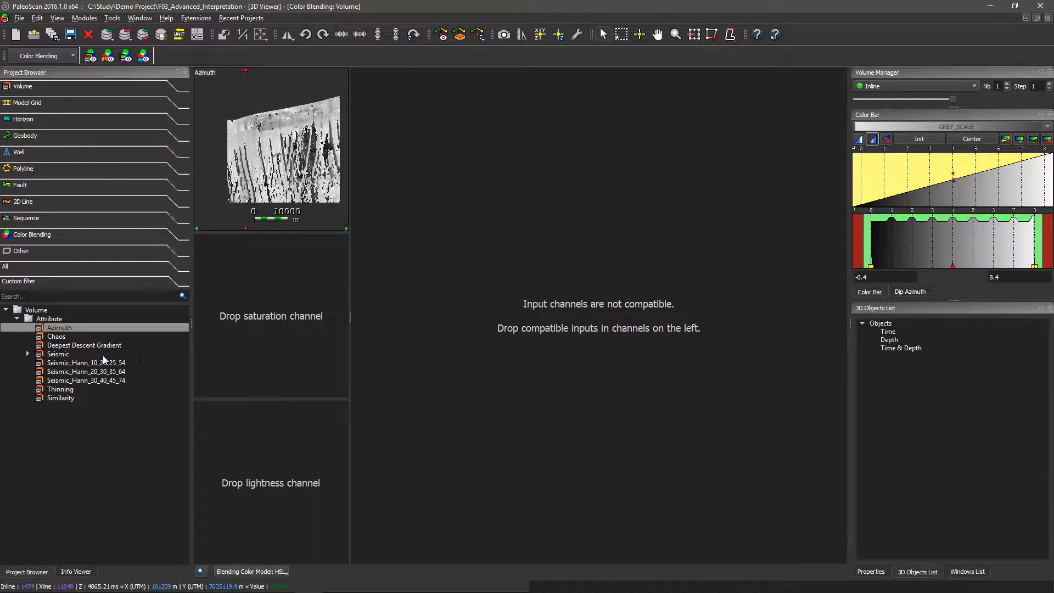
- Load the Chaos volume as both the saturation and the lightness channel of the HSL blend
{"action": "left_click_drag", "start_coordinate": [58, 337], "coordinate": [242, 334]}
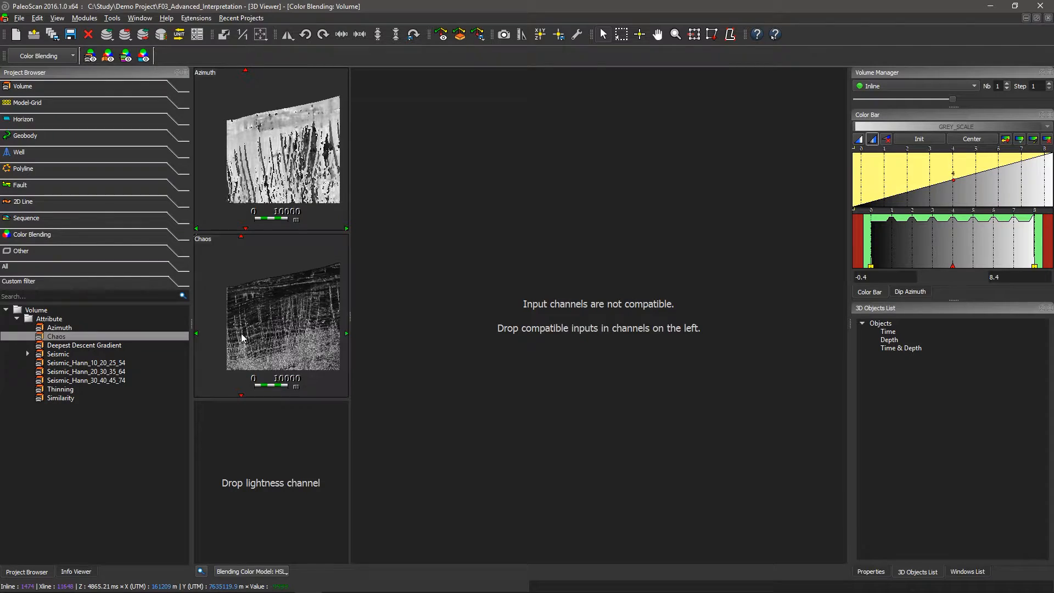
{"action": "left_click_drag", "start_coordinate": [62, 341], "coordinate": [265, 496]}
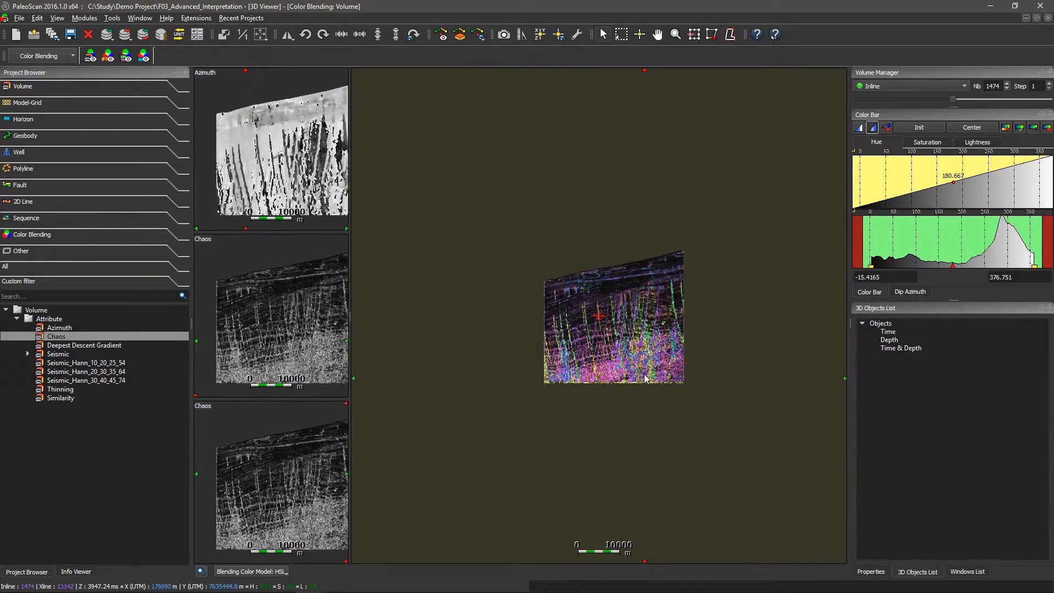
{"action": "scroll", "coordinate": [643, 358], "scroll_direction": "up", "scroll_amount": 3}
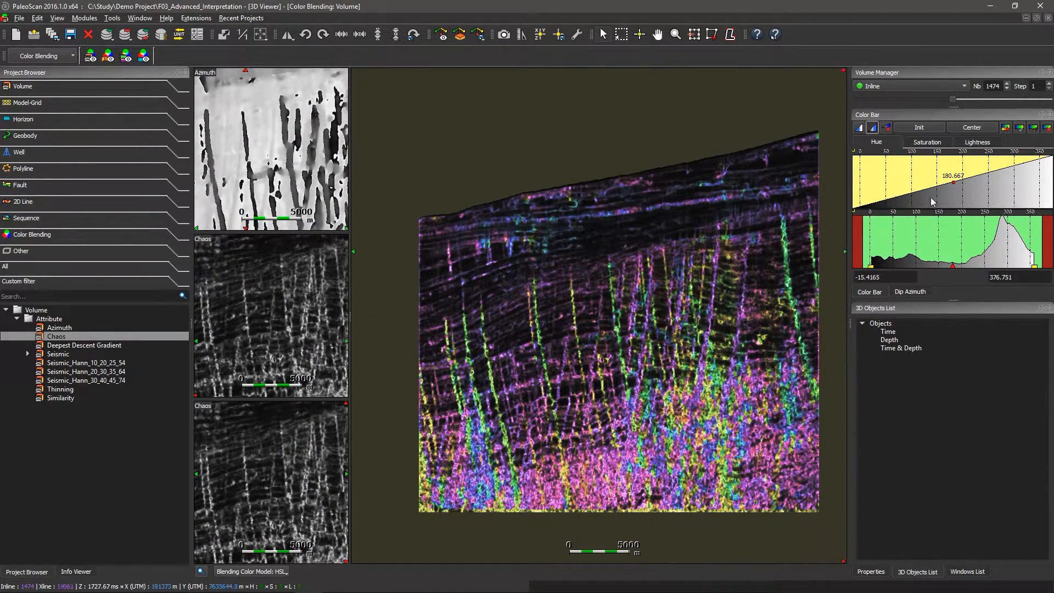
- Reverse the lightness channel's color scale and steepen its ramp to increase contrast
{"action": "left_click", "coordinate": [984, 143]}
{"action": "left_click", "coordinate": [1005, 128]}
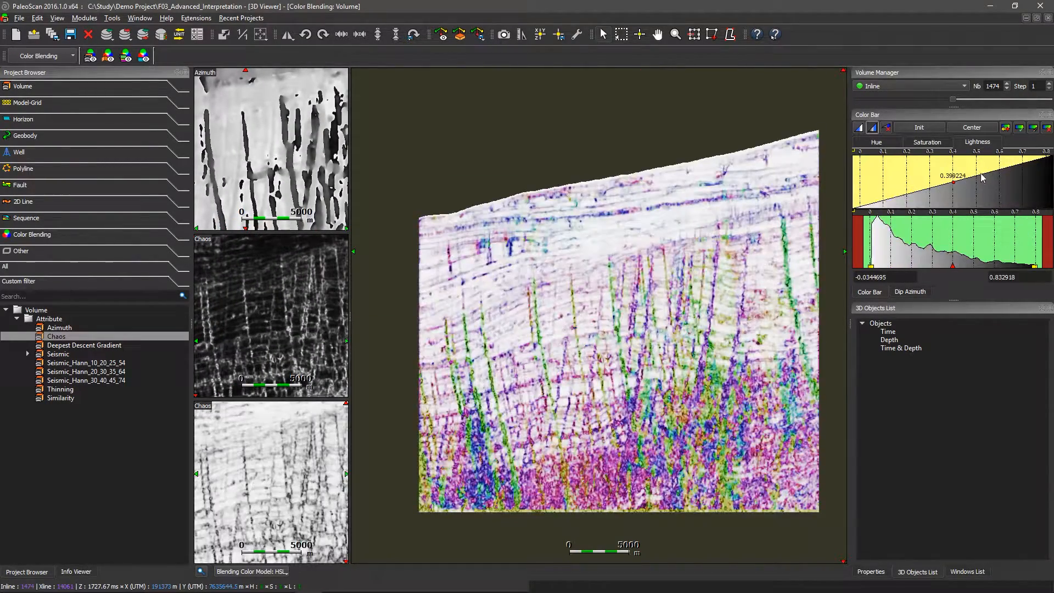
{"action": "mouse_move", "coordinate": [979, 178]}
{"action": "left_mouse_down"}
{"action": "mouse_move", "coordinate": [953, 183]}
{"action": "mouse_move", "coordinate": [975, 189]}
{"action": "left_mouse_up"}
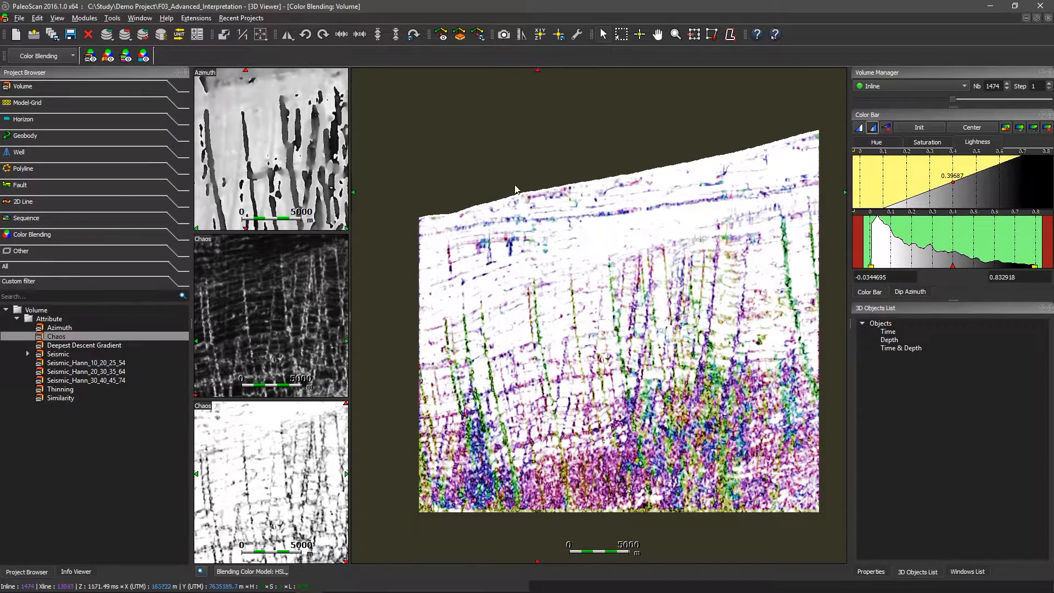
- Steepen the Azimuth hue channel's color ramp and clip its histogram range to 15.7651 and 355.164
{"action": "left_click", "coordinate": [320, 158]}
{"action": "left_click_drag", "start_coordinate": [964, 192], "coordinate": [962, 192]}
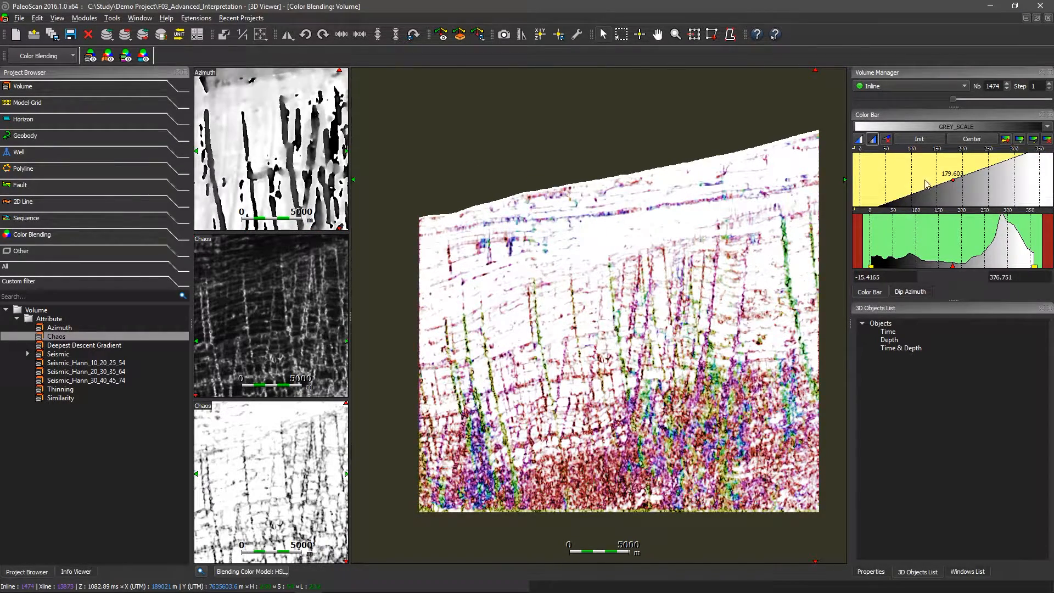
{"action": "left_click_drag", "start_coordinate": [867, 236], "coordinate": [885, 238]}
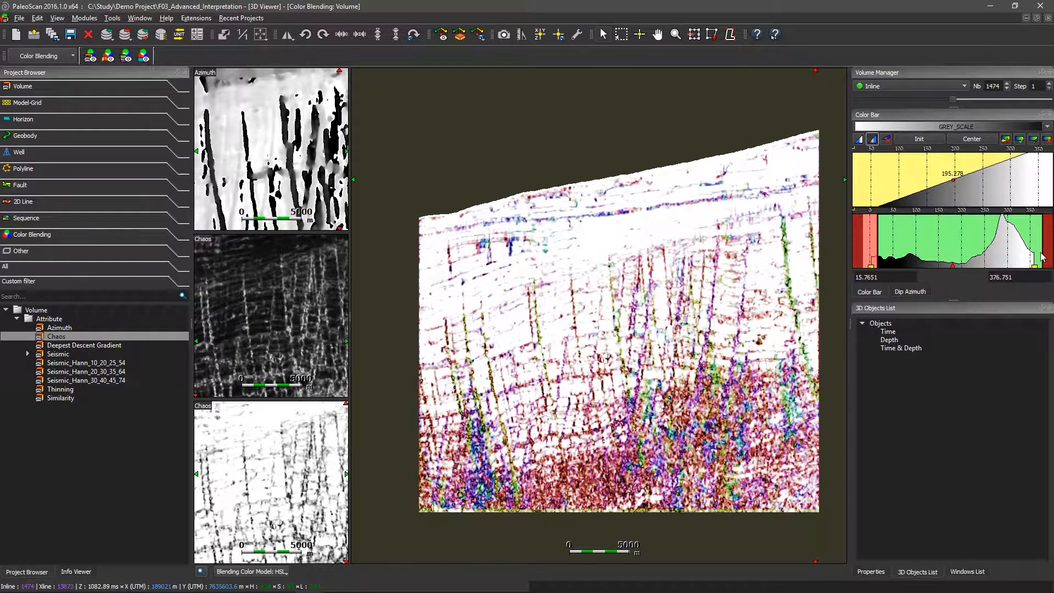
{"action": "left_click_drag", "start_coordinate": [1043, 255], "coordinate": [1035, 258]}
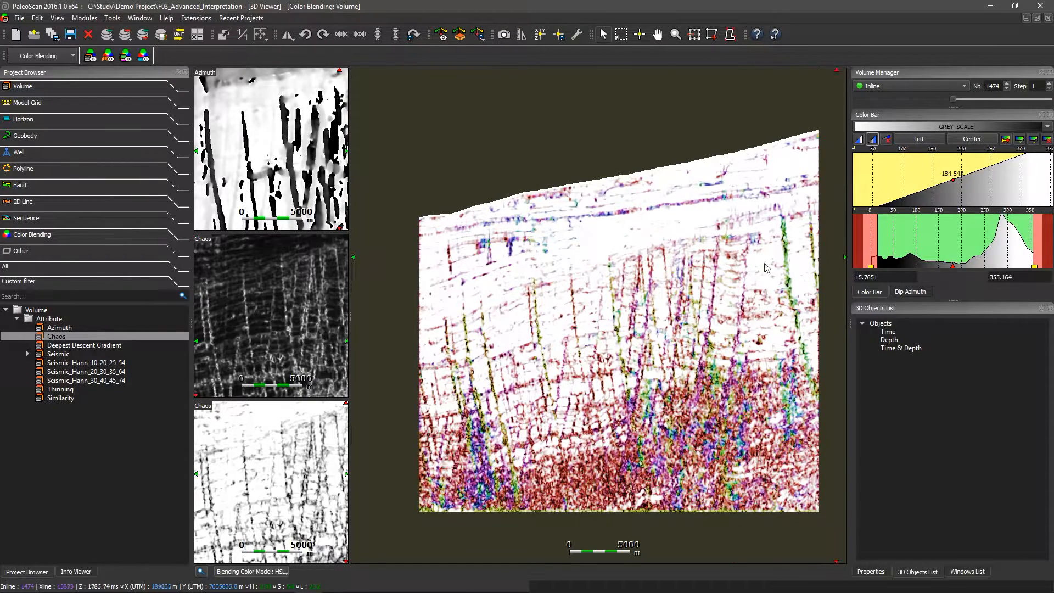
- Switch the HSL blend display from inline to time slice
{"action": "left_click", "coordinate": [912, 87]}
{"action": "left_click", "coordinate": [893, 107]}
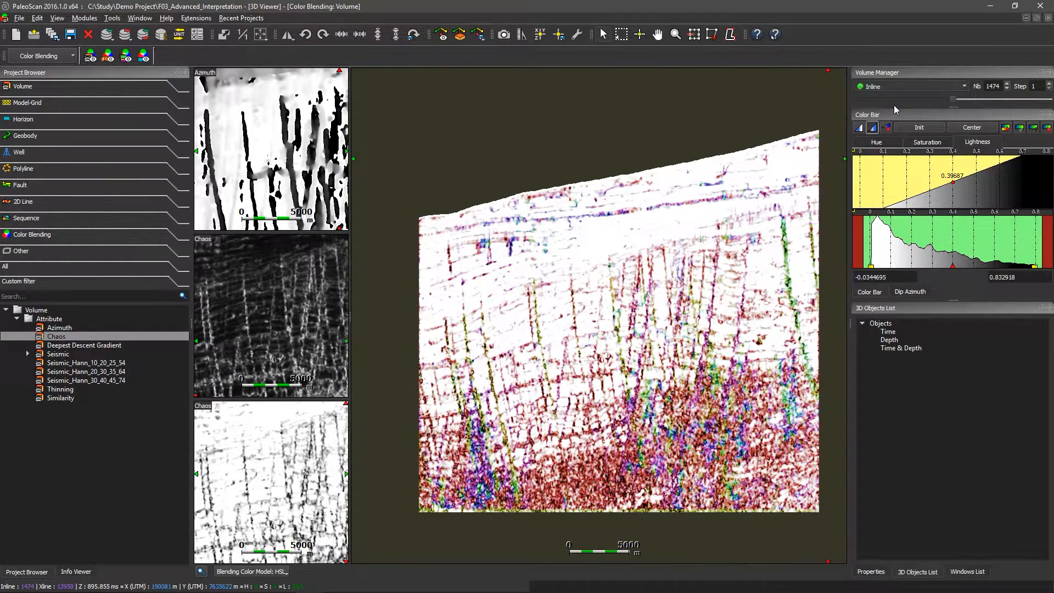
{"action": "scroll", "coordinate": [660, 299], "scroll_direction": "up", "scroll_amount": 4}
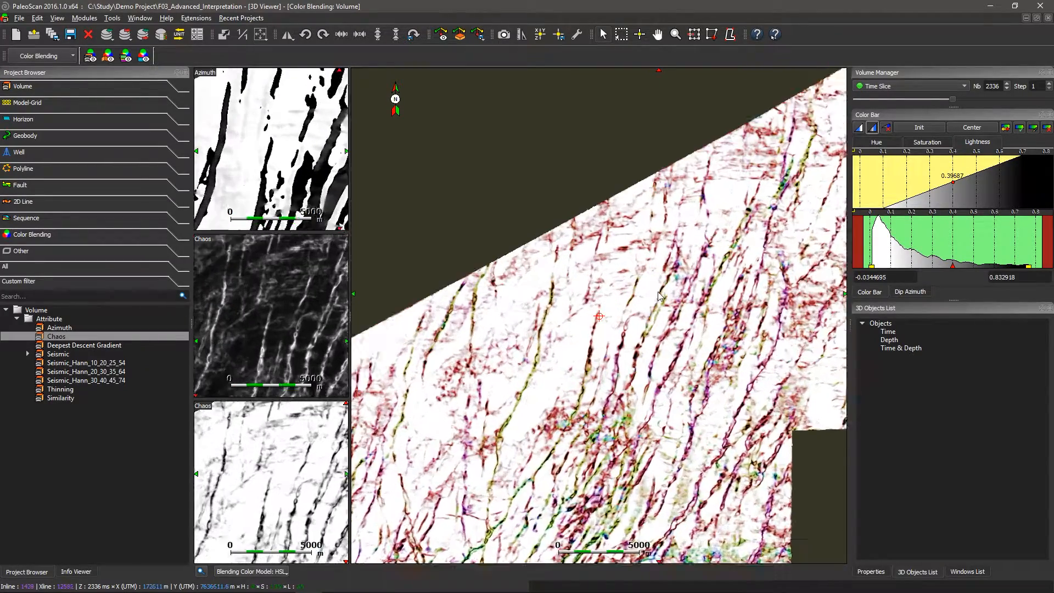
{"action": "scroll", "coordinate": [650, 274], "scroll_direction": "up", "scroll_amount": 2}
{"action": "left_click_drag", "start_coordinate": [629, 255], "coordinate": [626, 250]}
- Step the blended time slices along to slice 2204
{"action": "key", "text": "Down"}
{"action": "key", "text": "Down"}
{"action": "key", "text": "Down"}
{"action": "key", "text": "Down"}
{"action": "key", "text": "Down"}
{"action": "key", "text": "Down"}
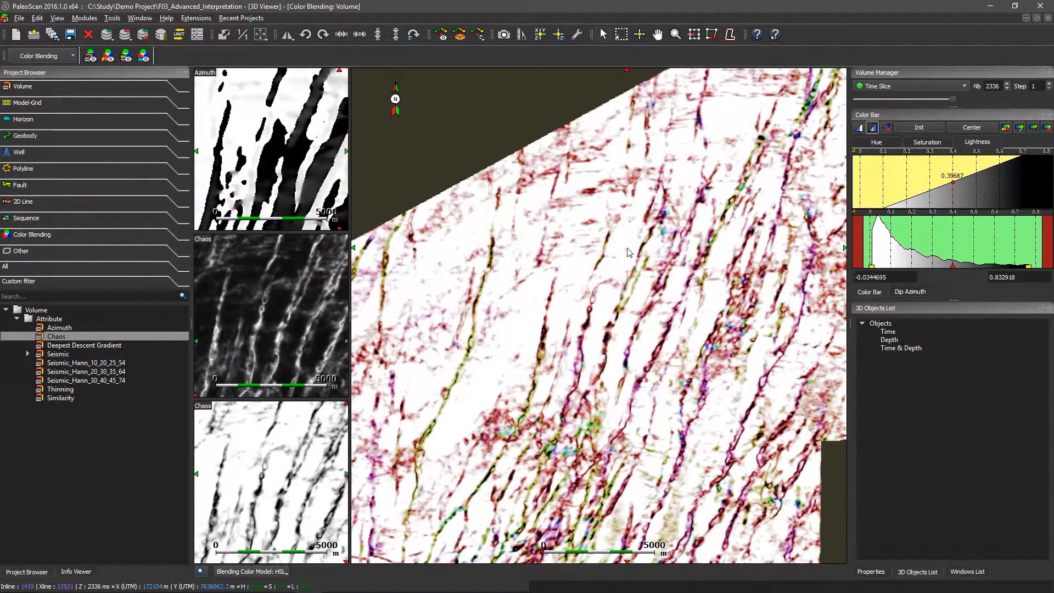
{"action": "key", "text": "Down"}
{"action": "key", "text": "Down"}
{"action": "key", "text": "Down"}
{"action": "key", "text": "Down"}
{"action": "key", "text": "Down"}
{"action": "key", "text": "Down"}
{"action": "key", "text": "Down"}
{"action": "key", "text": "Down"}
{"action": "key", "text": "Down"}
{"action": "key", "text": "Down"}
{"action": "key", "text": "Down"}
{"action": "key", "text": "Down"}
{"action": "key", "text": "Down"}
{"action": "key", "text": "Down"}
{"action": "key", "text": "Down"}
{"action": "key", "text": "Down"}
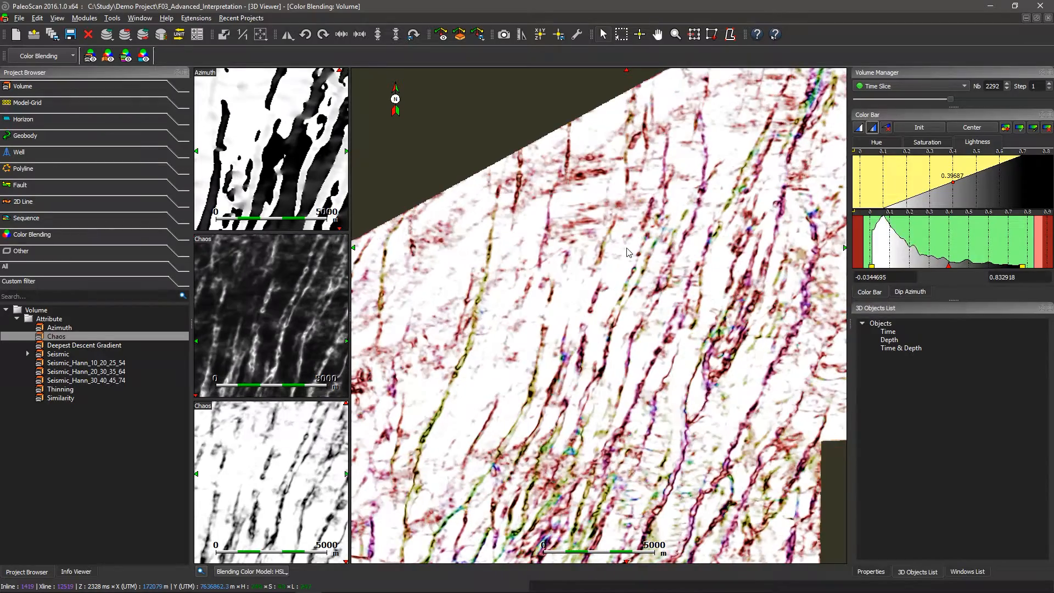
{"action": "key", "text": "Down"}
{"action": "key", "text": "Down"}
{"action": "key", "text": "Down"}
{"action": "key", "text": "Down"}
{"action": "key", "text": "Down"}
{"action": "key", "text": "Down"}
{"action": "key", "text": "Down"}
{"action": "key", "text": "Down"}
{"action": "key", "text": "Down"}
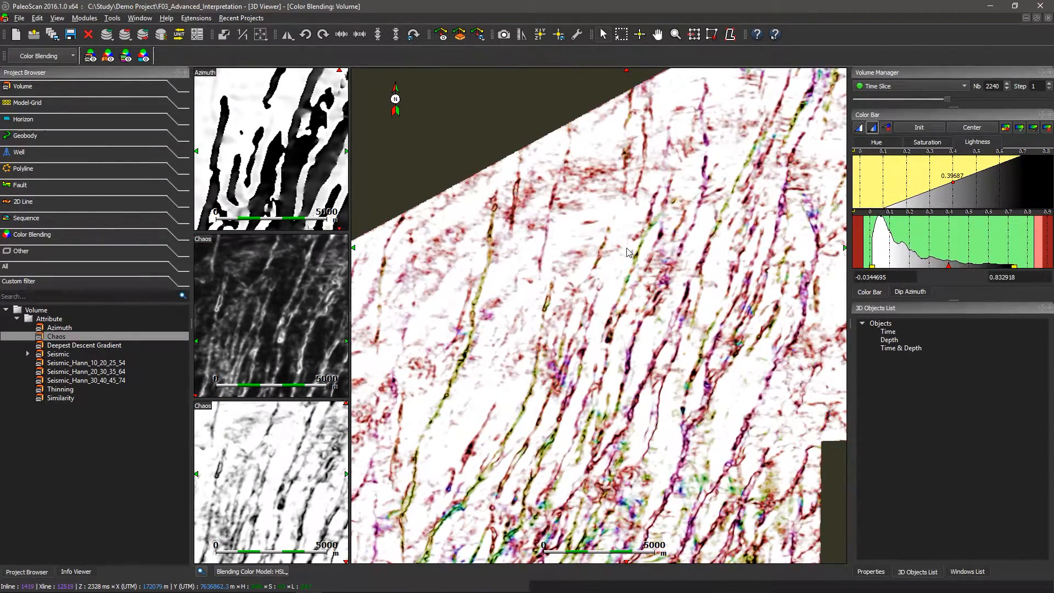
{"action": "key", "text": "Down"}
{"action": "key", "text": "Down"}
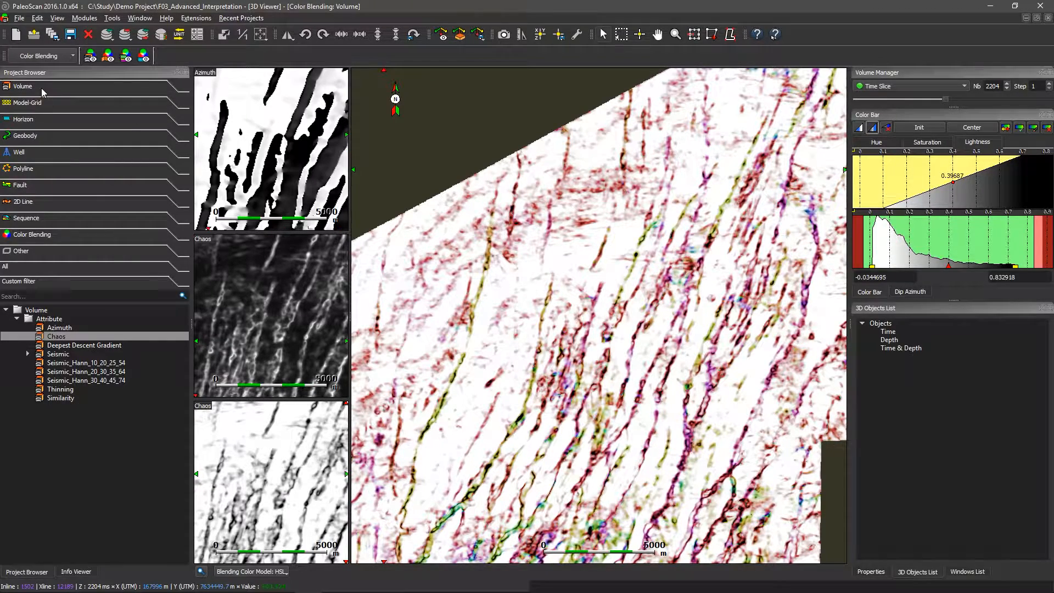
- Open the Seismic volume's inline section and tile it side by side with the color blending view
{"action": "left_click", "coordinate": [42, 88]}
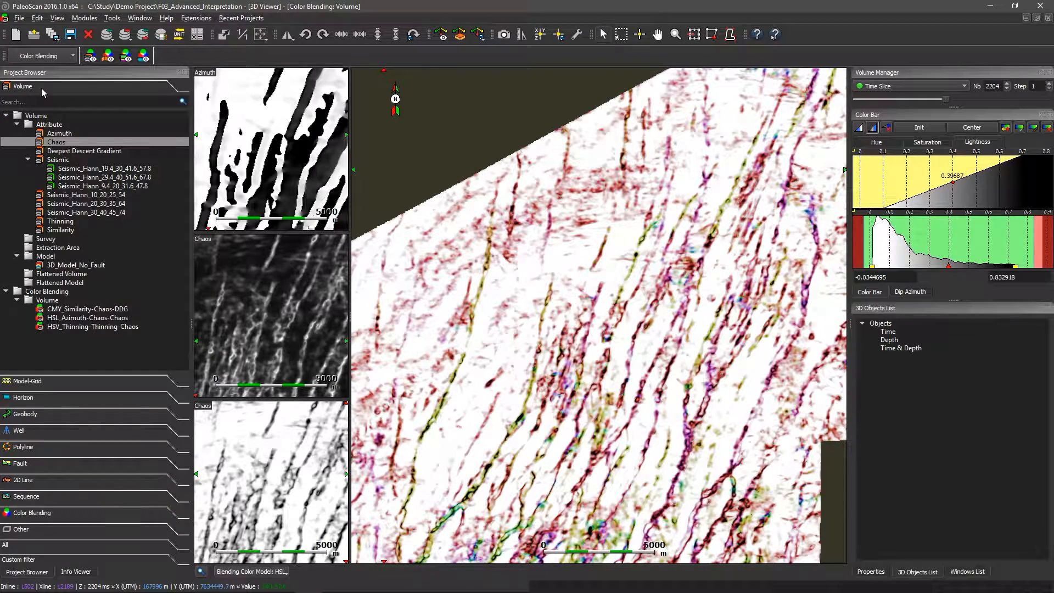
{"action": "double_click", "coordinate": [58, 161]}
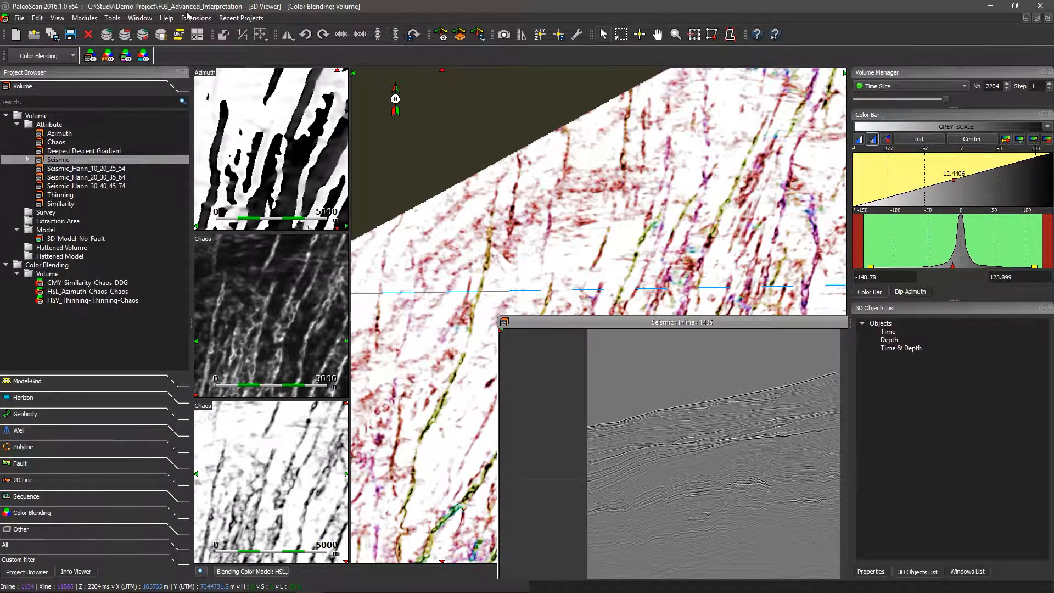
{"action": "left_click", "coordinate": [148, 19]}
{"action": "left_click", "coordinate": [154, 45]}
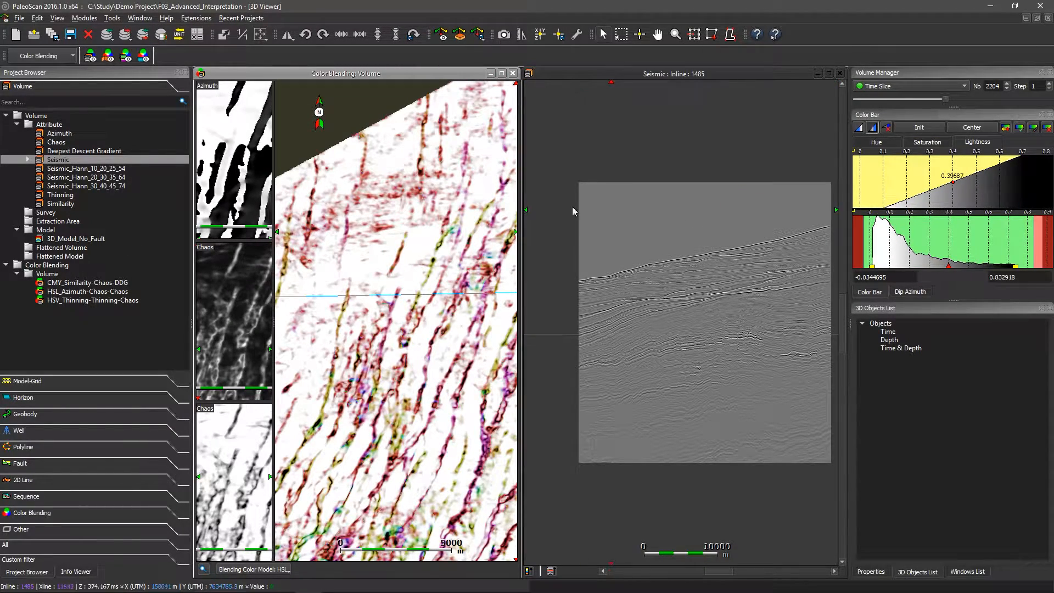
- Examine faults from the blended time slice on the seismic section with the synchronized cursor, moving the location to inline 1583
{"action": "left_click", "coordinate": [641, 35]}
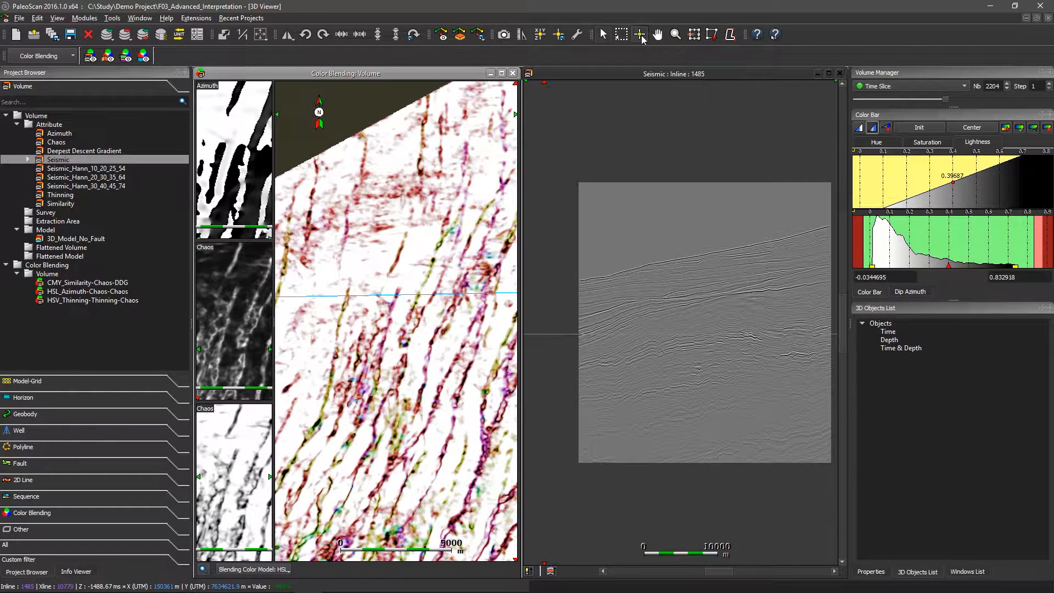
{"action": "left_click", "coordinate": [425, 272]}
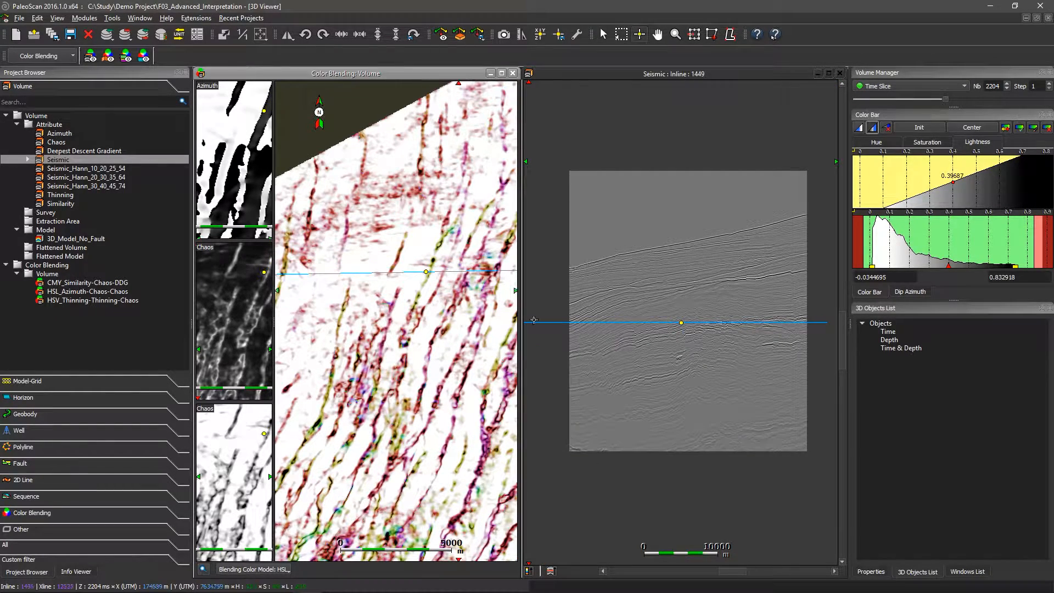
{"action": "scroll", "coordinate": [740, 368], "scroll_direction": "up", "scroll_amount": 5}
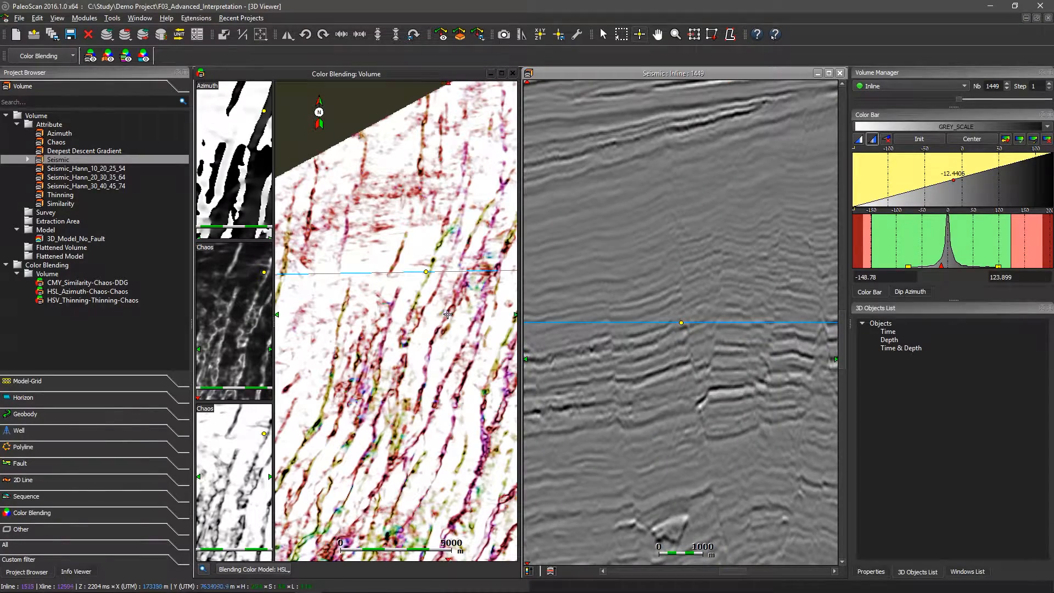
{"action": "left_click_drag", "start_coordinate": [445, 318], "coordinate": [428, 355]}
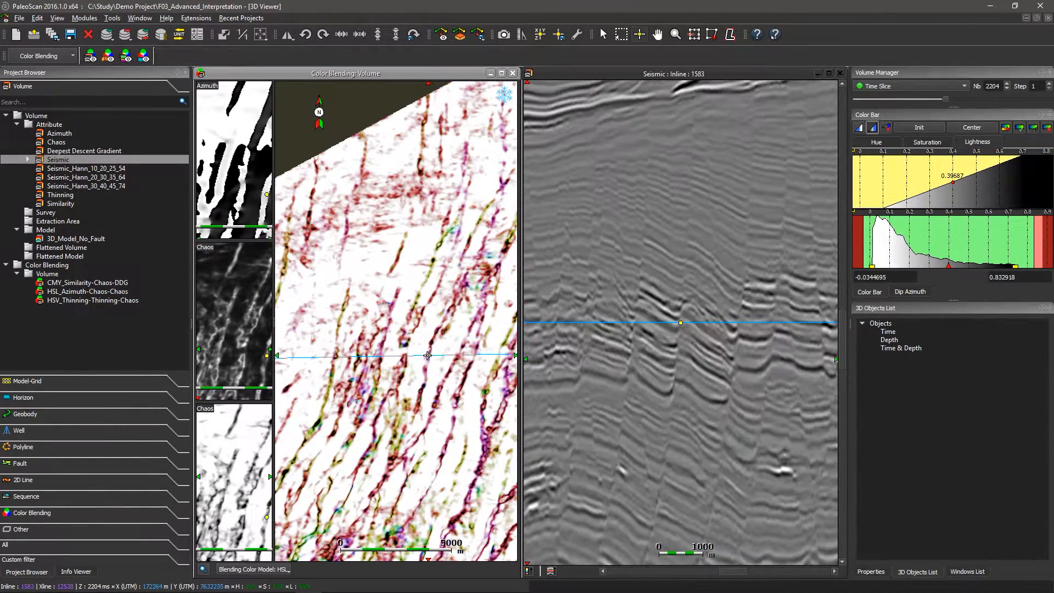
- Close the seismic section and widen the color blending window to fill the workspace
{"action": "left_click", "coordinate": [840, 74]}
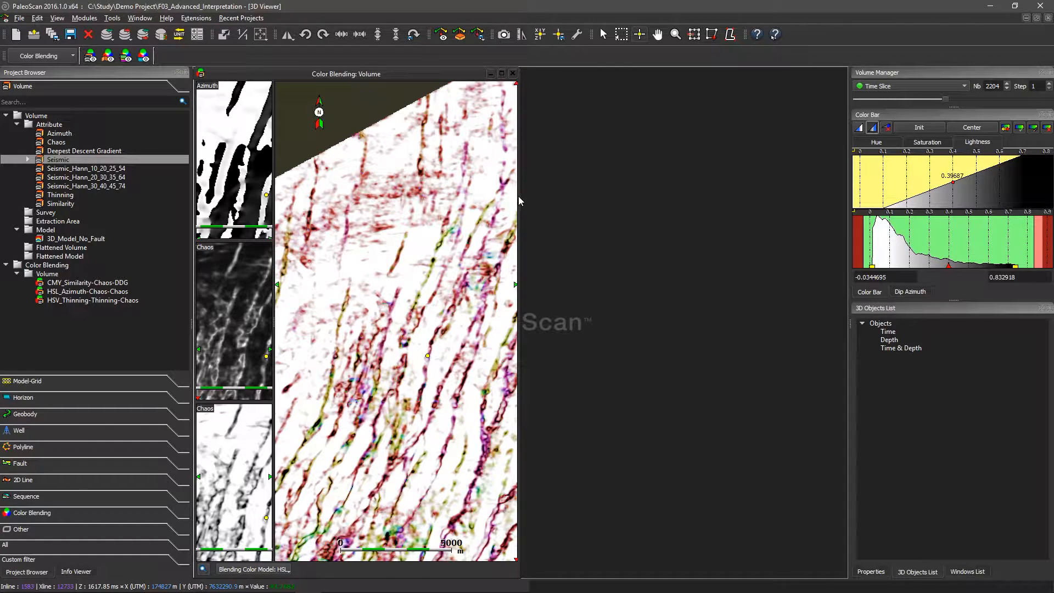
{"action": "left_click_drag", "start_coordinate": [520, 196], "coordinate": [858, 227]}
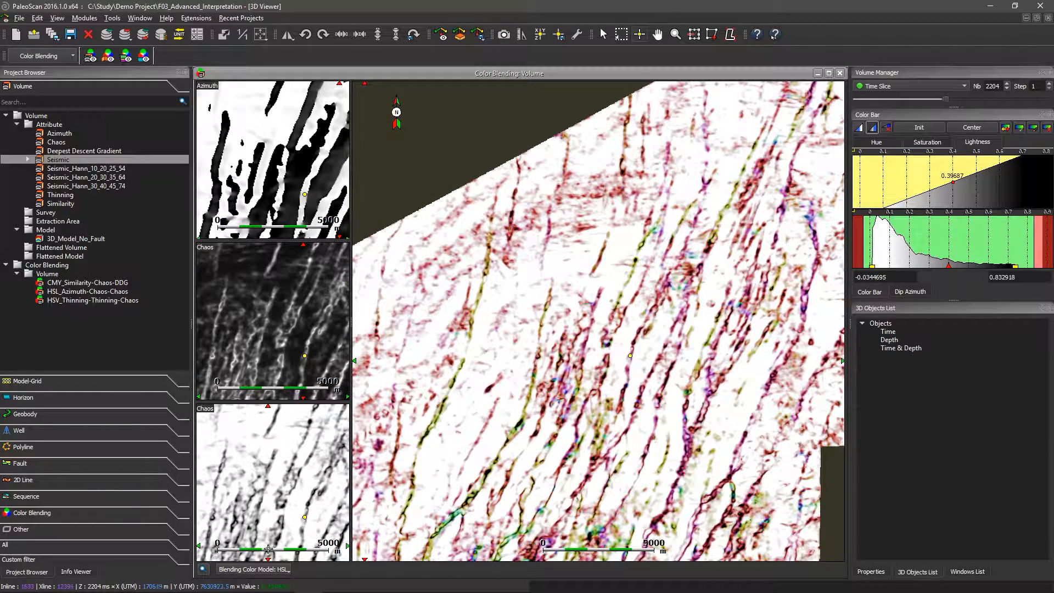
- Change the blending to the HSV color model and load Thinning as the hue and saturation channels
{"action": "left_click", "coordinate": [273, 570]}
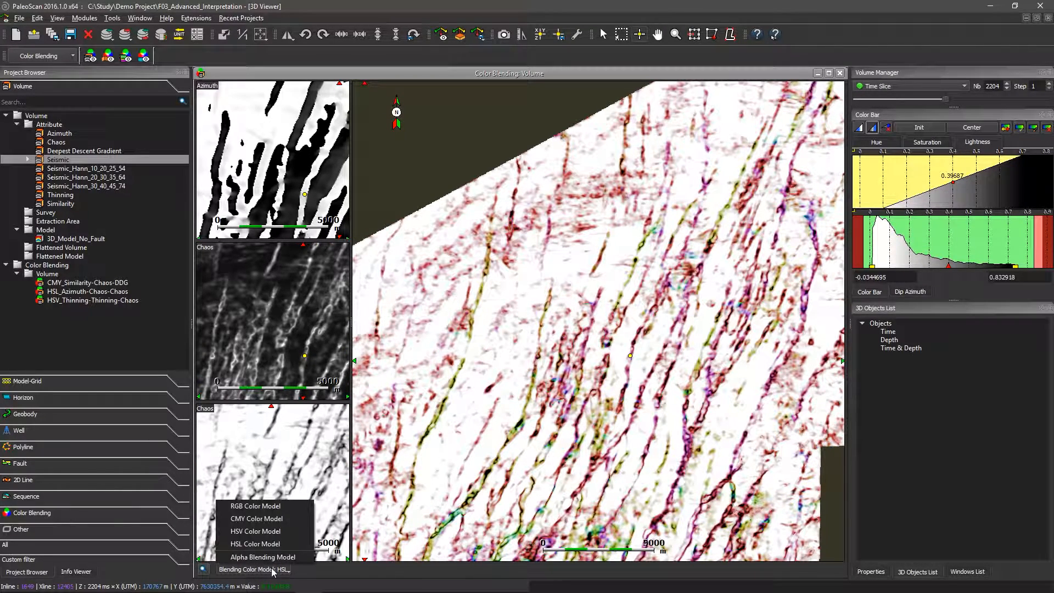
{"action": "left_click", "coordinate": [267, 535]}
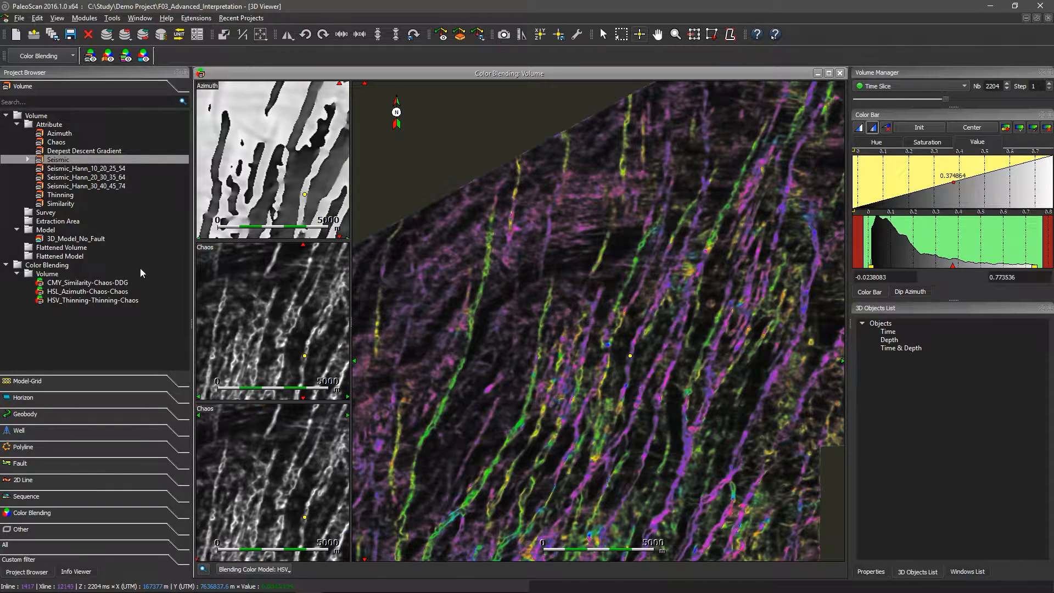
{"action": "left_click_drag", "start_coordinate": [69, 197], "coordinate": [255, 180]}
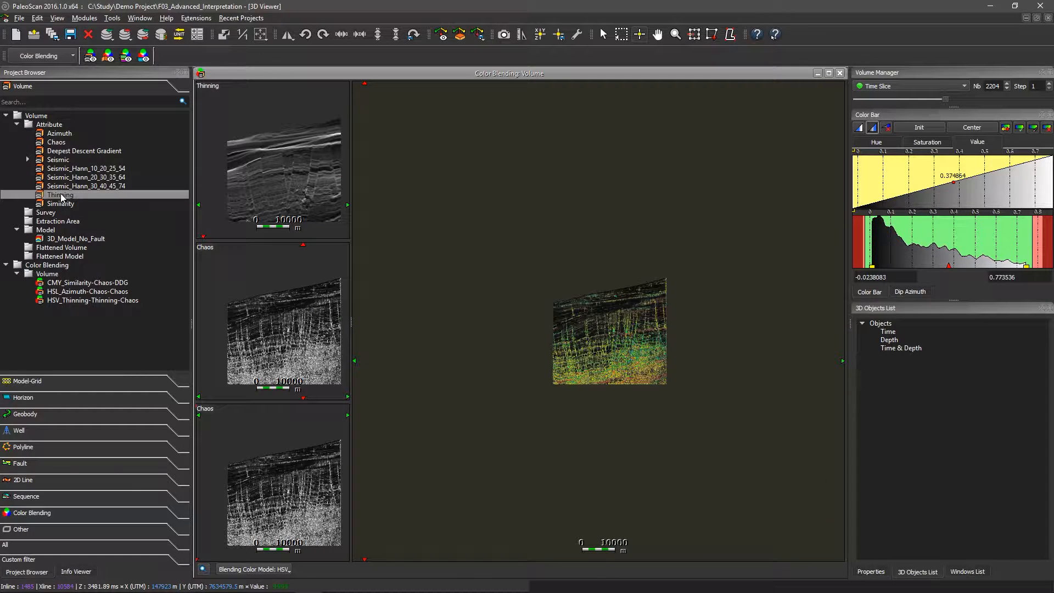
{"action": "left_click_drag", "start_coordinate": [62, 197], "coordinate": [276, 337]}
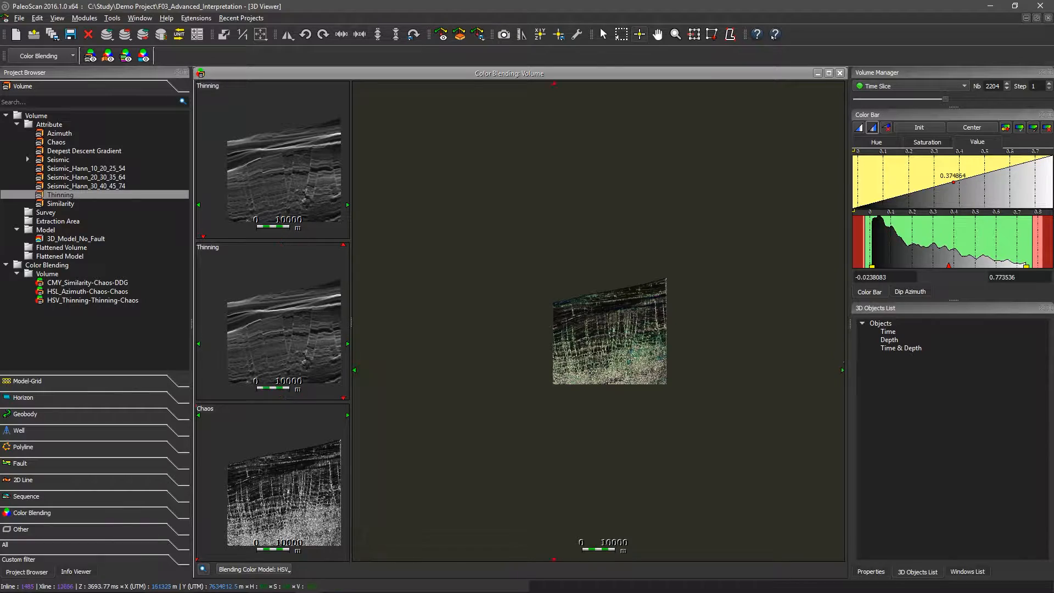
{"action": "scroll", "coordinate": [610, 335], "scroll_direction": "up", "scroll_amount": 8}
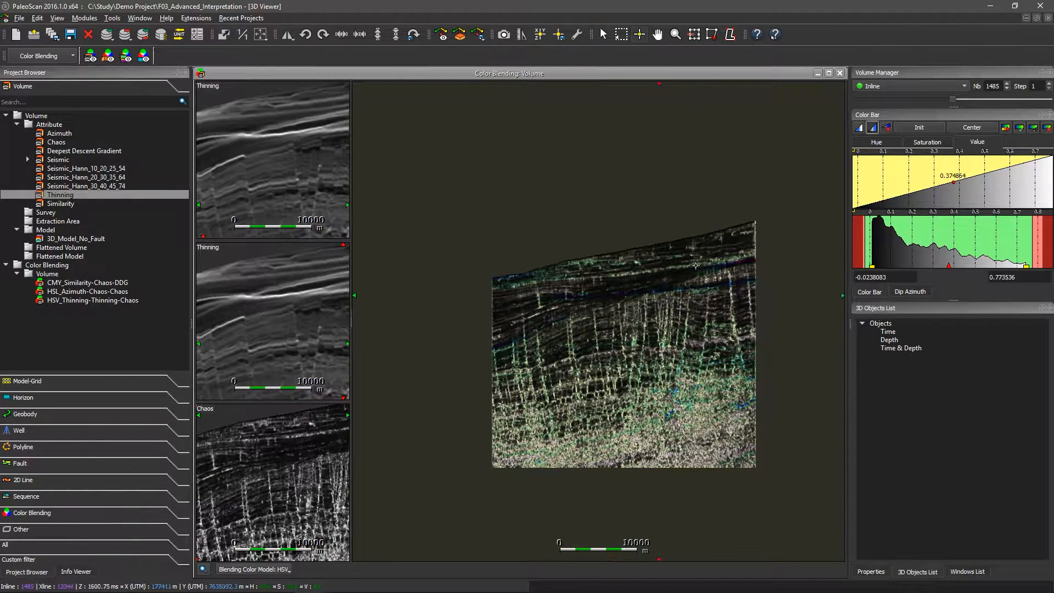
- Reverse the value channel's color scale and adjust the saturation channel's ramp to mute the weaker colors
{"action": "left_click", "coordinate": [1005, 127]}
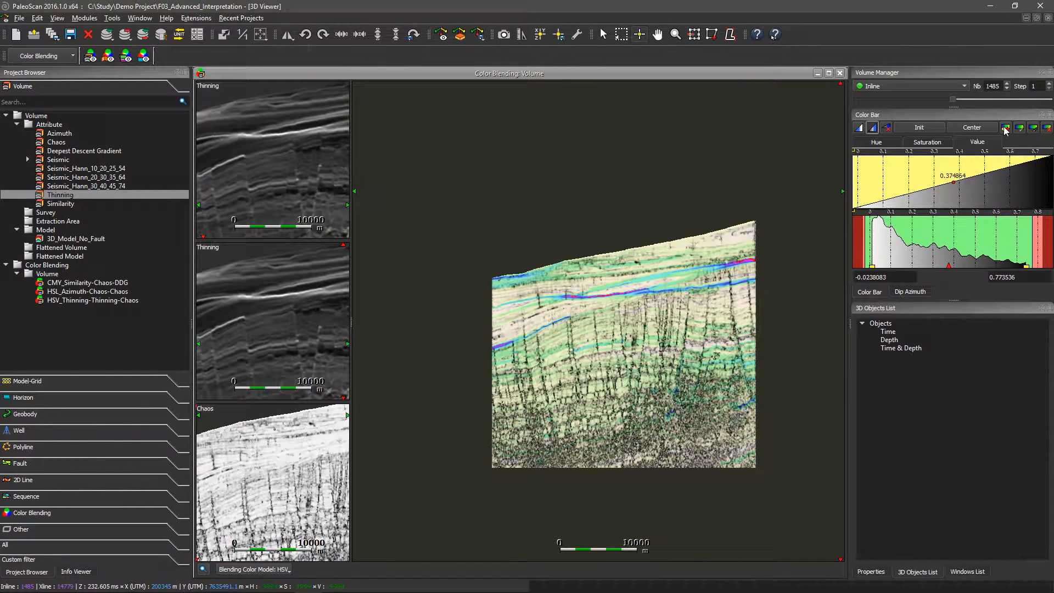
{"action": "left_click_drag", "start_coordinate": [635, 422], "coordinate": [599, 416]}
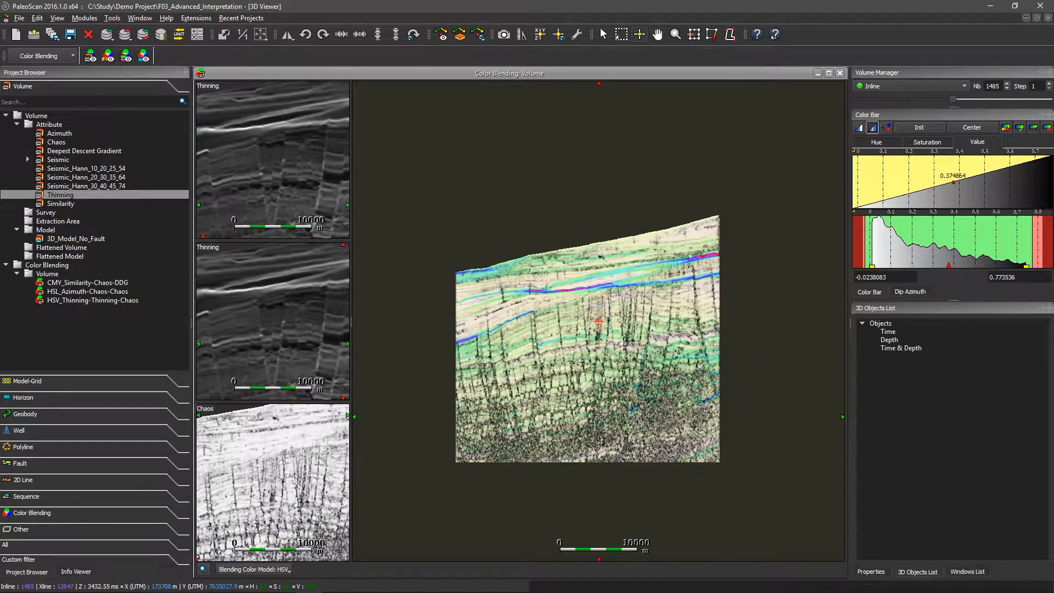
{"action": "scroll", "coordinate": [592, 406], "scroll_direction": "up", "scroll_amount": 5}
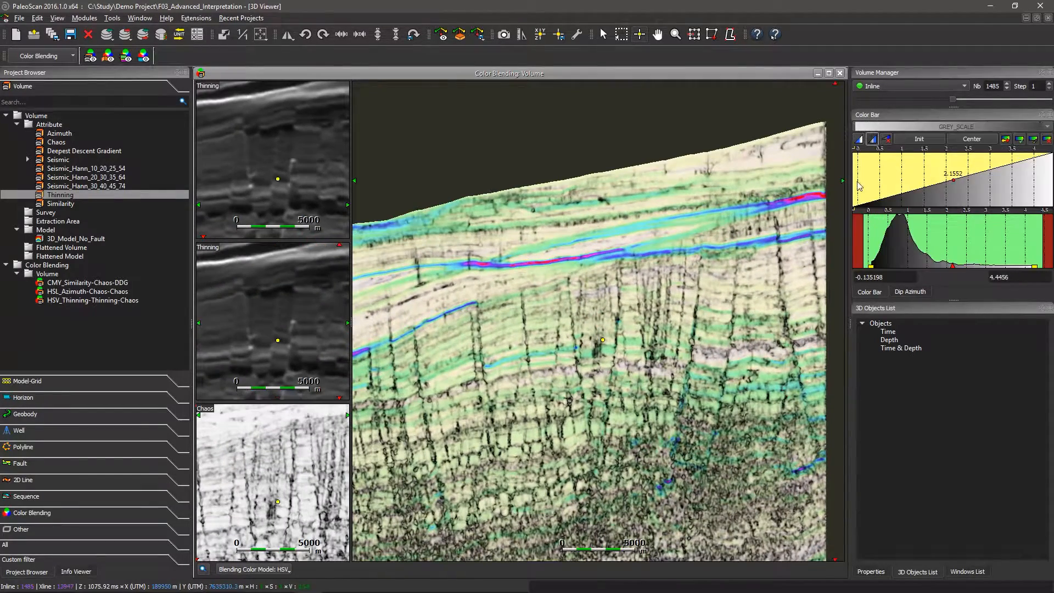
{"action": "left_click_drag", "start_coordinate": [961, 198], "coordinate": [918, 242]}
{"action": "left_click_drag", "start_coordinate": [703, 352], "coordinate": [747, 317]}
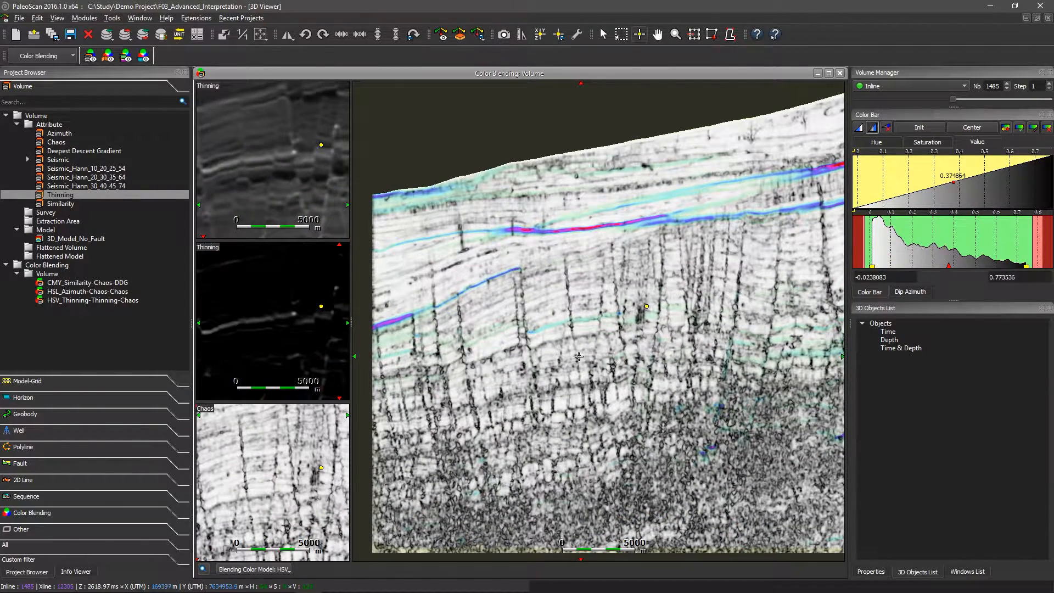
- Change the blending to the CMY color model and load Similarity as the cyan channel
{"action": "left_click", "coordinate": [278, 571]}
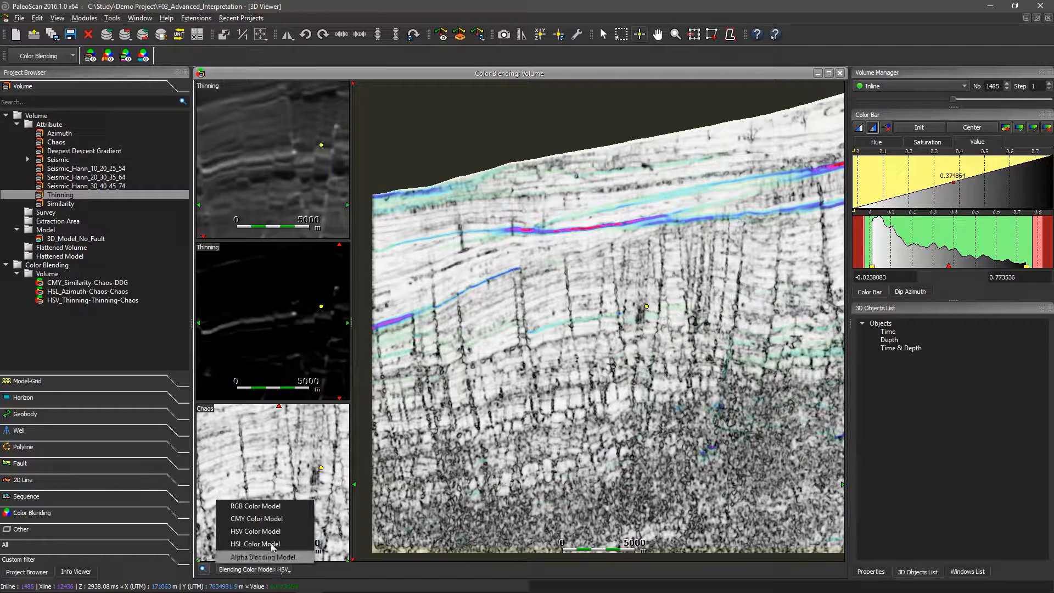
{"action": "left_click", "coordinate": [265, 520]}
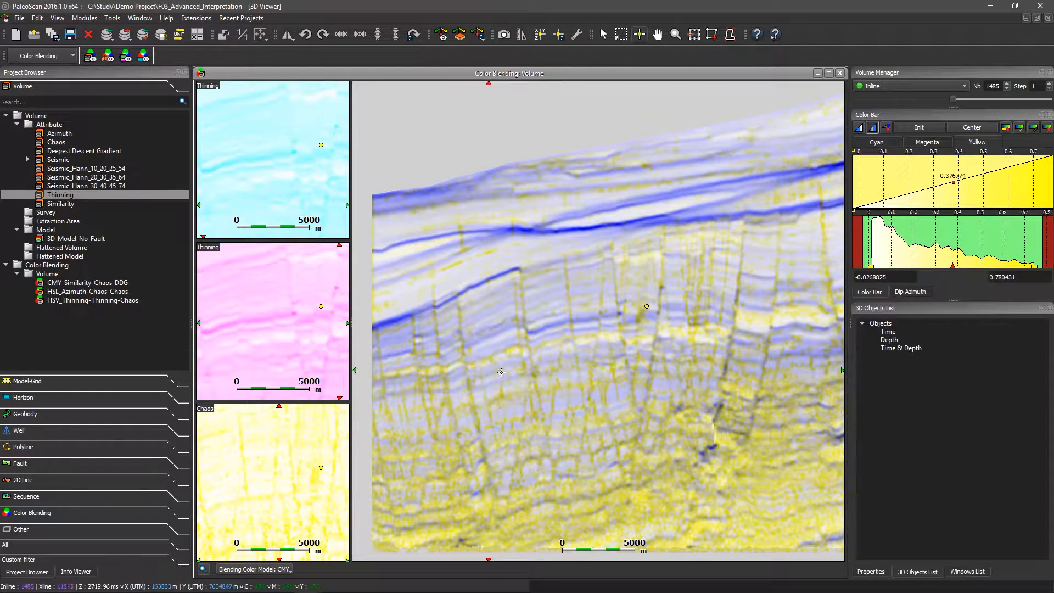
{"action": "left_click_drag", "start_coordinate": [72, 204], "coordinate": [275, 174]}
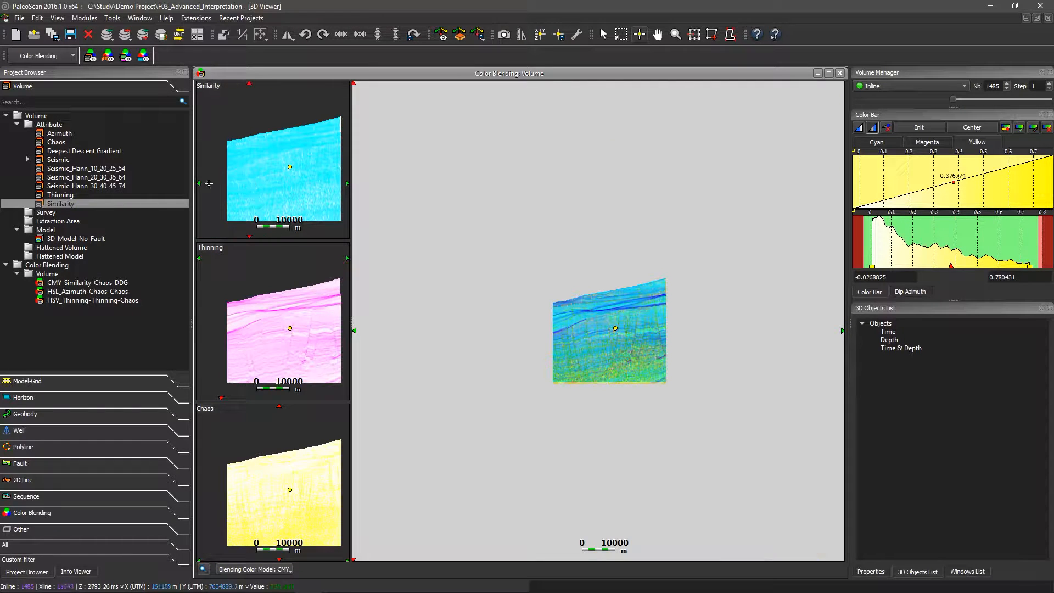
- Load Chaos as the magenta channel and Deepest Descent Gradient as the yellow channel of the CMY blend
{"action": "left_click_drag", "start_coordinate": [62, 146], "coordinate": [260, 319]}
{"action": "left_click_drag", "start_coordinate": [102, 157], "coordinate": [285, 482]}
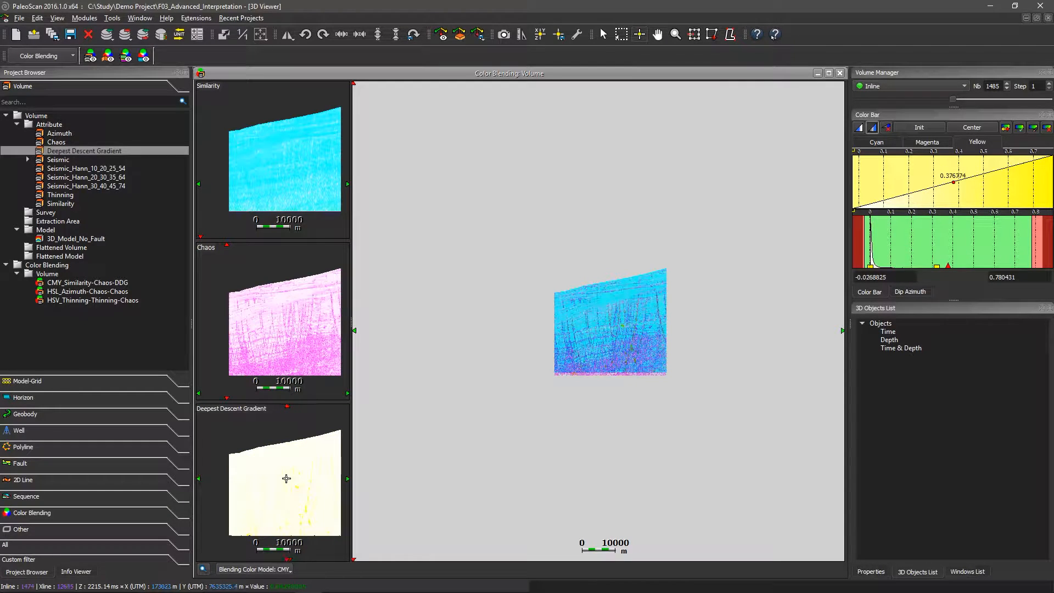
{"action": "left_click", "coordinate": [624, 306]}
{"action": "scroll", "coordinate": [634, 379], "scroll_direction": "up", "scroll_amount": 1}
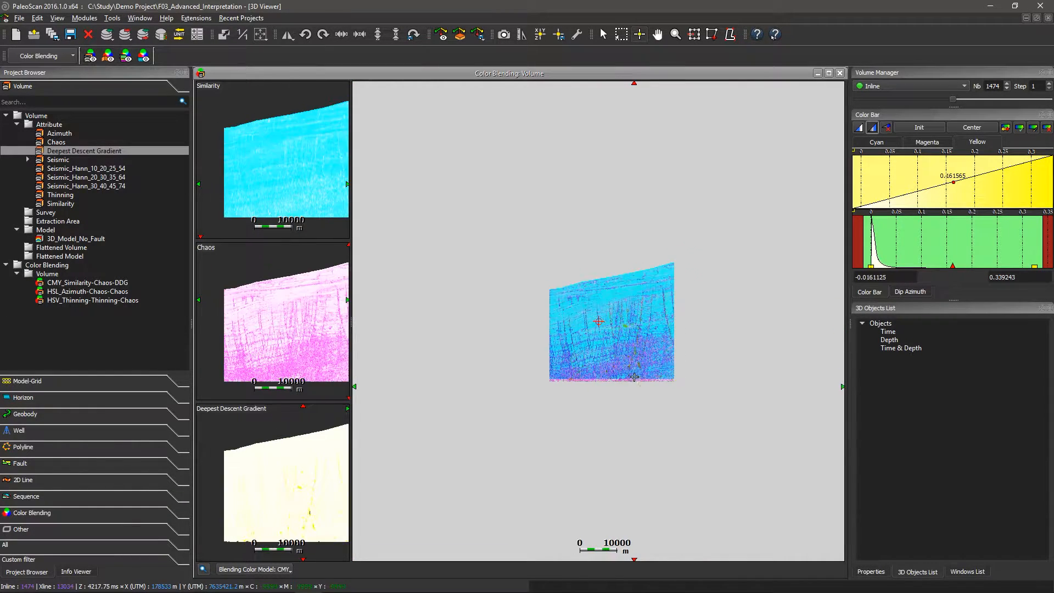
{"action": "scroll", "coordinate": [634, 377], "scroll_direction": "up", "scroll_amount": 5}
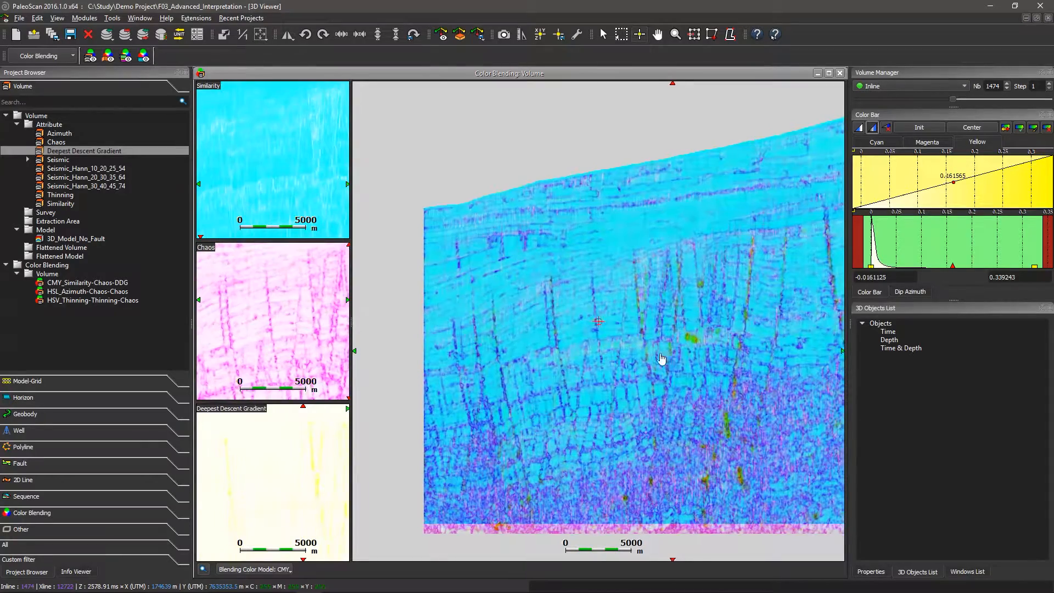
- Reverse the cyan channel's color scale and adjust its ramp around 479 to lighten the high Similarity values
{"action": "left_click", "coordinate": [881, 142]}
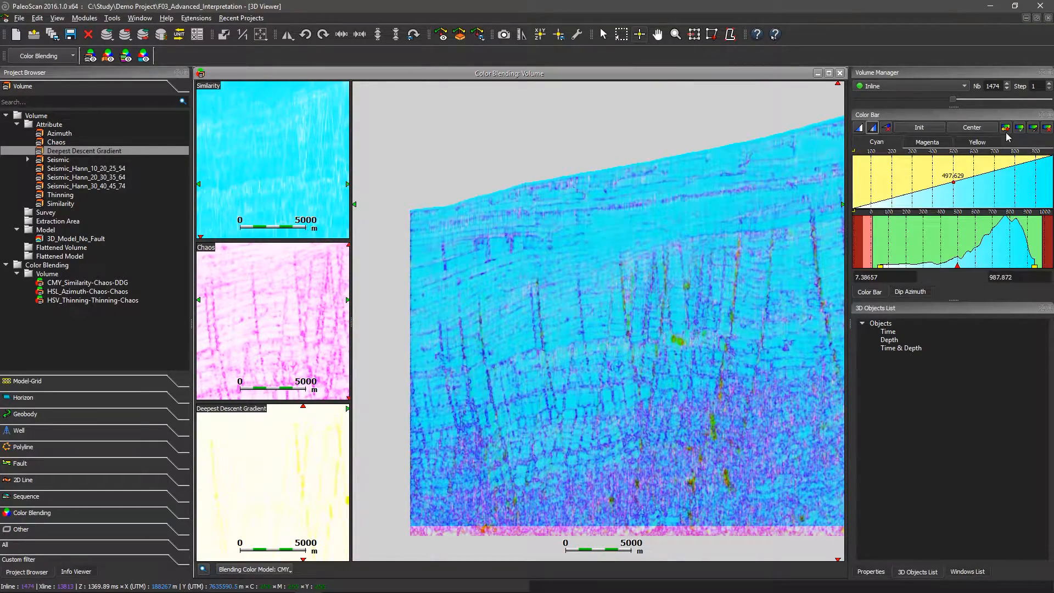
{"action": "left_click", "coordinate": [1006, 129]}
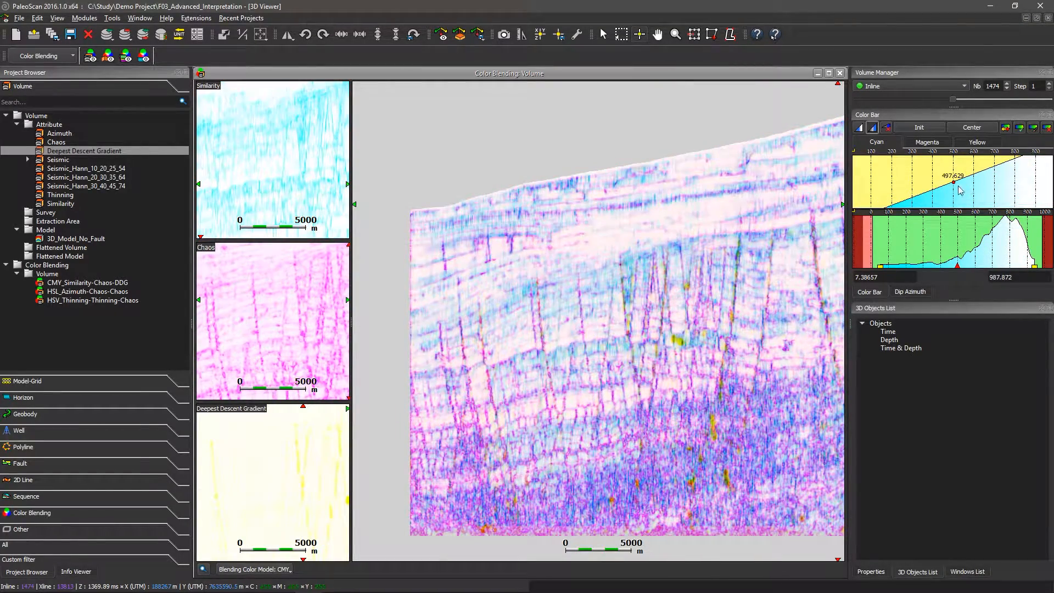
{"action": "mouse_move", "coordinate": [953, 190]}
{"action": "left_mouse_down"}
{"action": "mouse_move", "coordinate": [971, 193]}
{"action": "mouse_move", "coordinate": [953, 193]}
{"action": "left_mouse_up"}
{"action": "scroll", "coordinate": [953, 194], "scroll_direction": "down", "scroll_amount": 3}
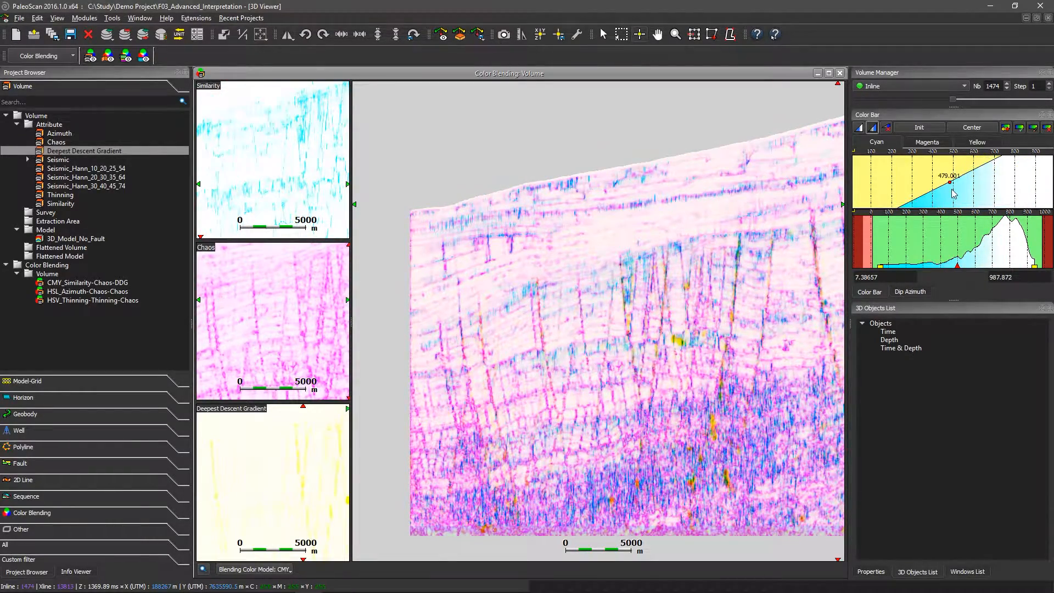
{"action": "scroll", "coordinate": [953, 193], "scroll_direction": "down", "scroll_amount": 3}
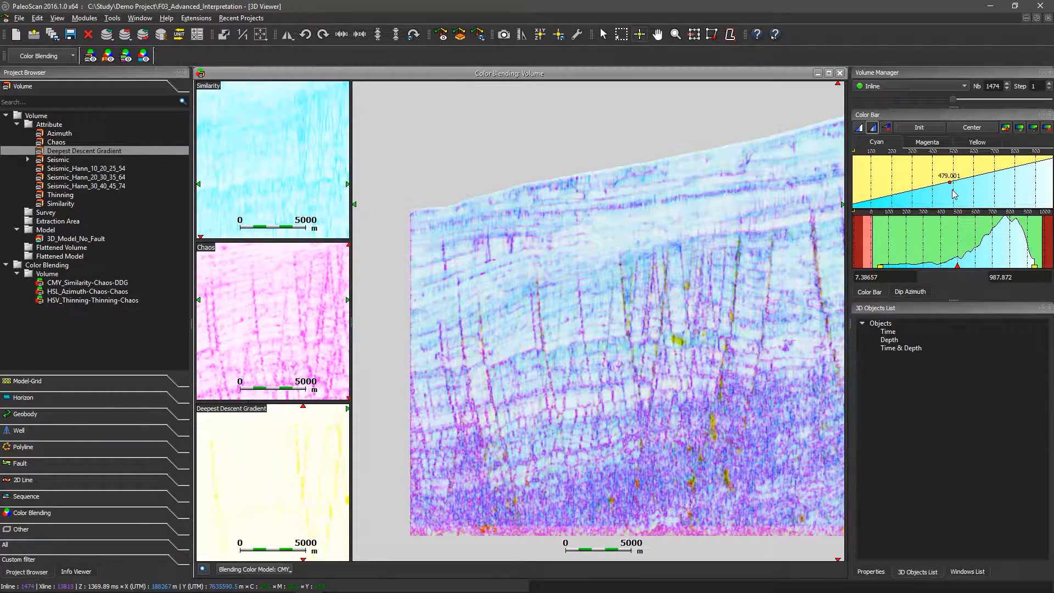
- Steepen the magenta channel's color ramp around 0.40 to fade the weak Chaos values
{"action": "left_click", "coordinate": [320, 316]}
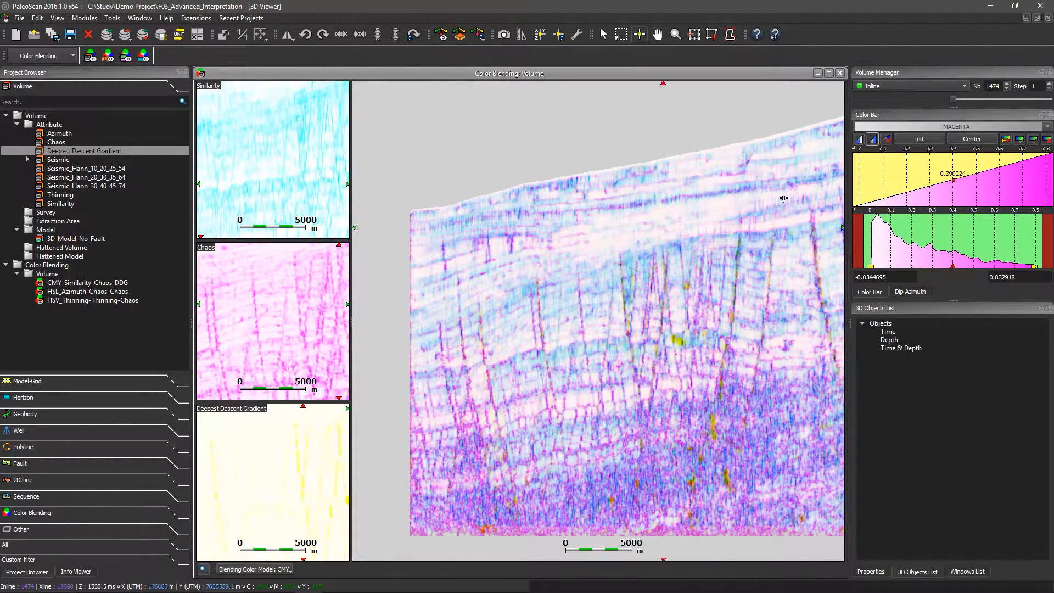
{"action": "scroll", "coordinate": [926, 183], "scroll_direction": "up", "scroll_amount": 3}
{"action": "left_click_drag", "start_coordinate": [925, 182], "coordinate": [924, 185]}
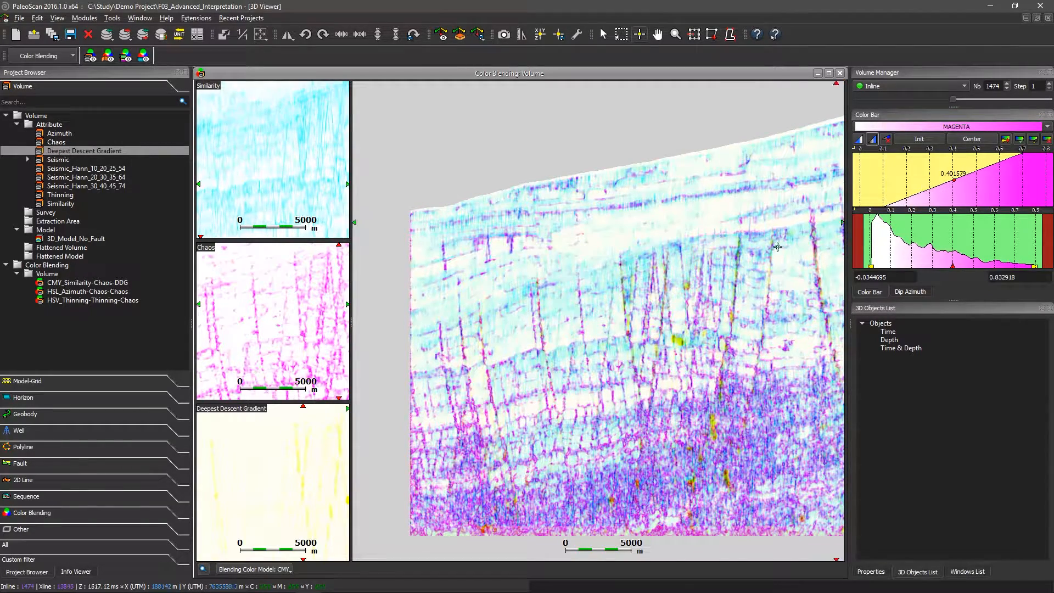
- Switch the CMY blend from the inline to time slice 2336 and view its faulted central area up close
{"action": "left_click", "coordinate": [575, 293]}
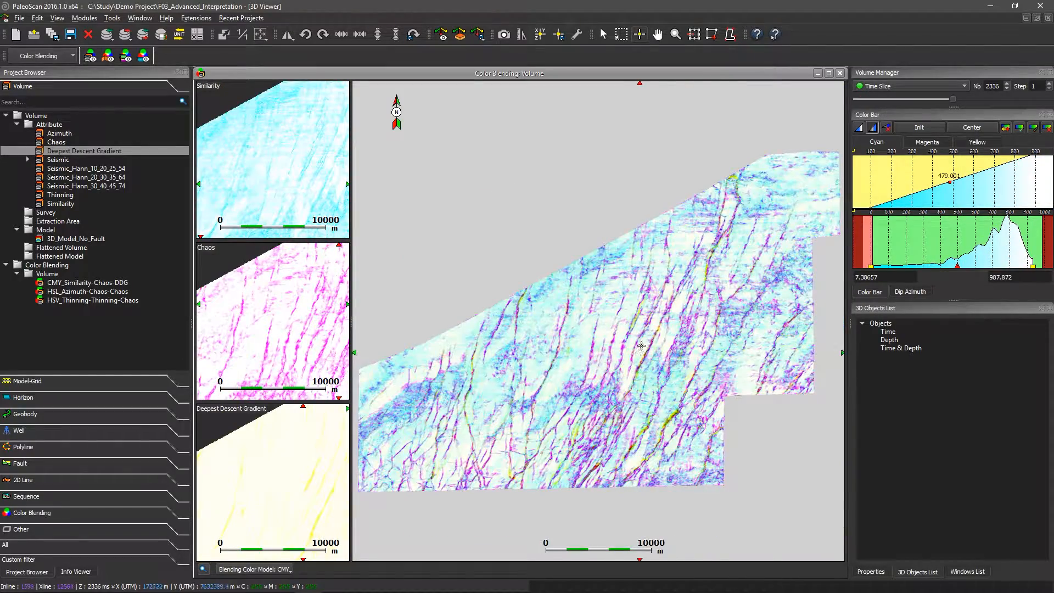
{"action": "scroll", "coordinate": [645, 384], "scroll_direction": "up", "scroll_amount": 5}
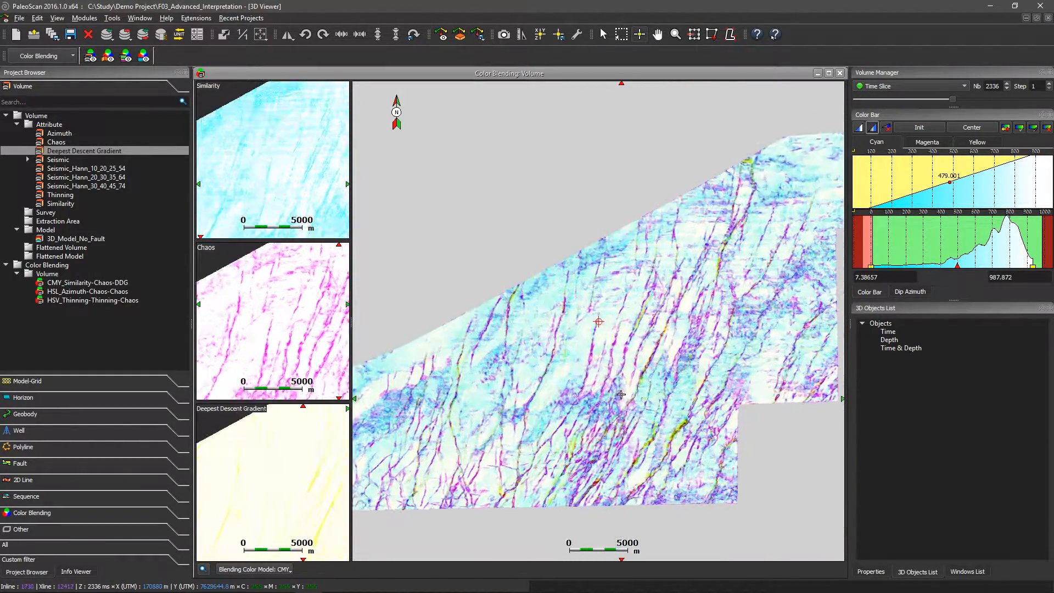
{"action": "left_click_drag", "start_coordinate": [644, 380], "coordinate": [631, 332]}
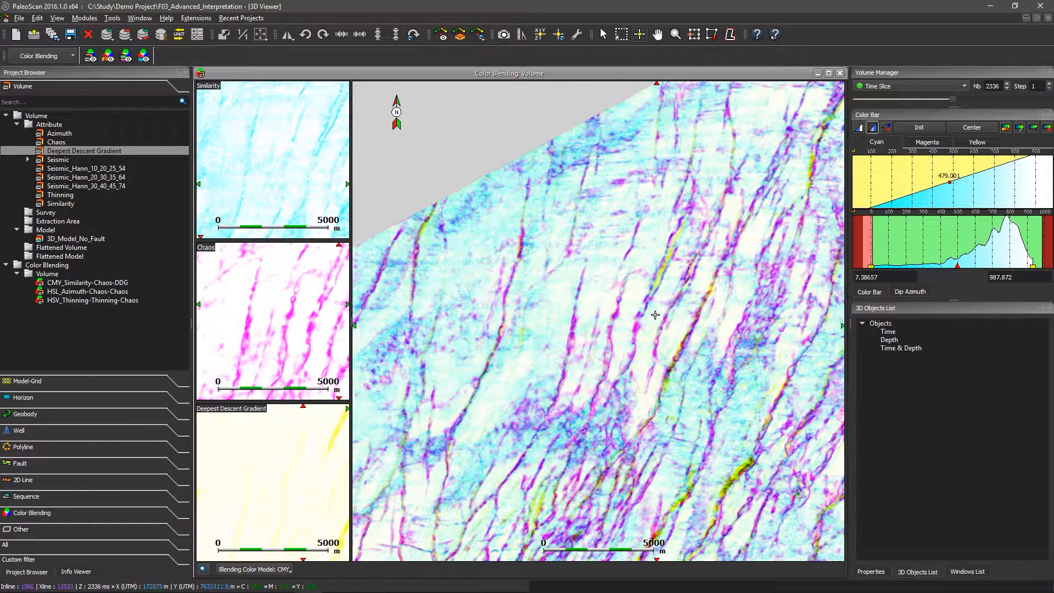
- Display the CMY blended time slice 2336 in the 3D view and orient it to show the whole slice
{"action": "right_click", "coordinate": [577, 81]}
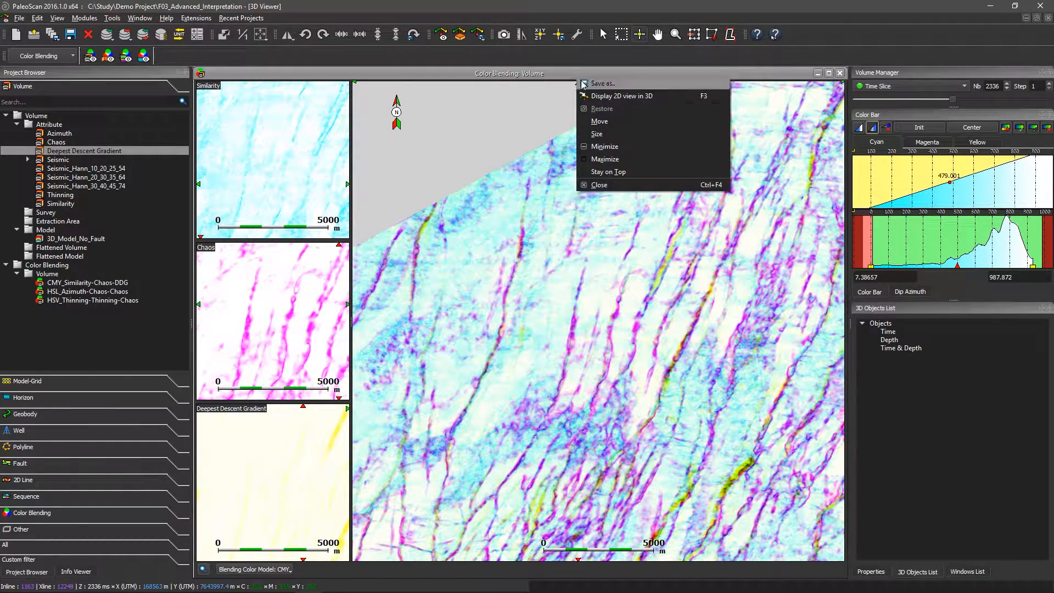
{"action": "left_click", "coordinate": [601, 97]}
{"action": "scroll", "coordinate": [535, 366], "scroll_direction": "up", "scroll_amount": 5}
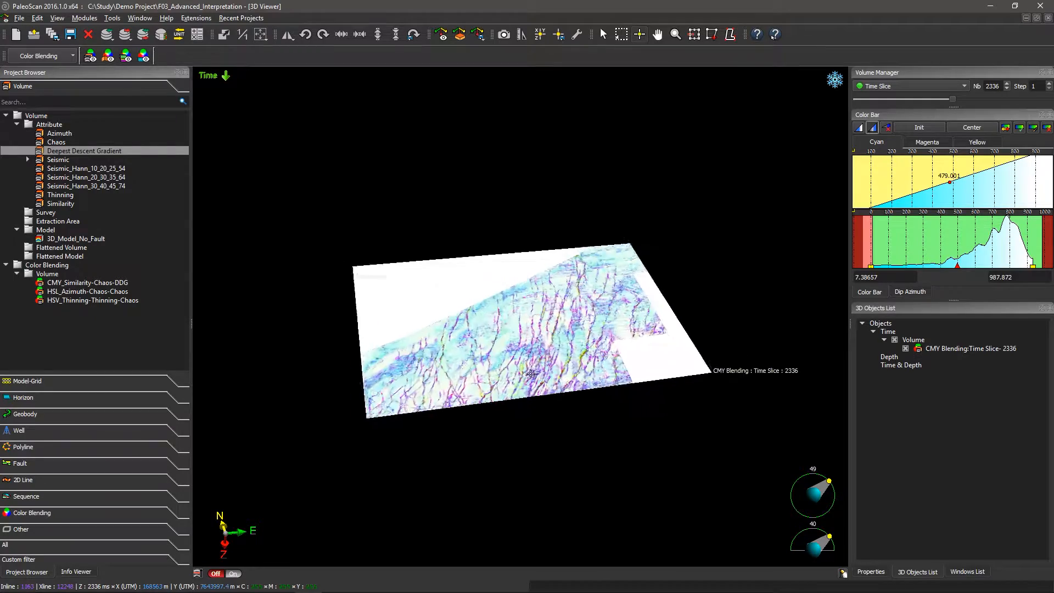
{"action": "scroll", "coordinate": [527, 354], "scroll_direction": "down", "scroll_amount": 2}
{"action": "left_click_drag", "start_coordinate": [528, 354], "coordinate": [393, 338]}
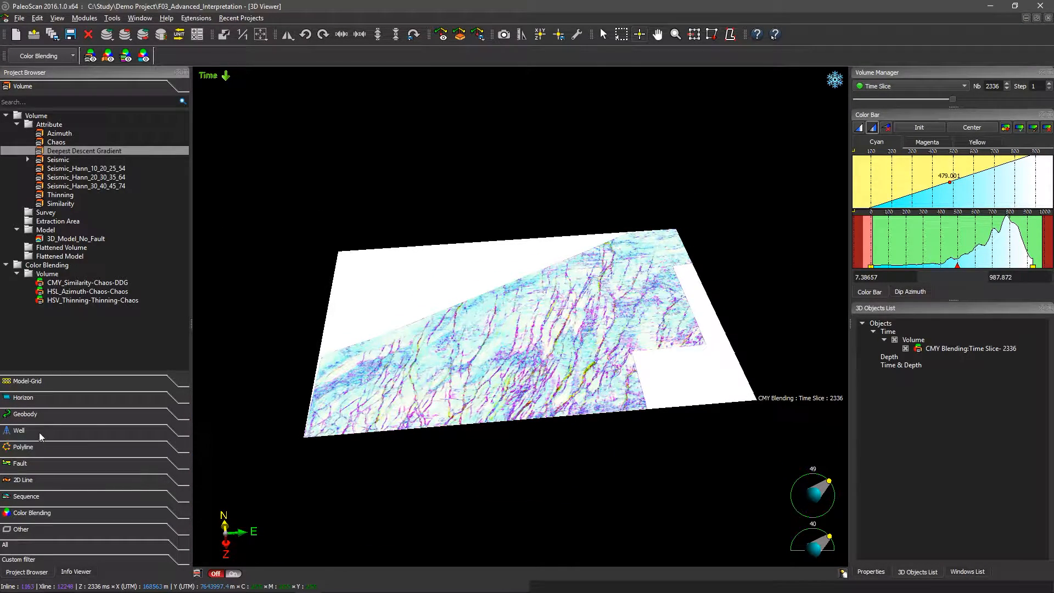
- Add the Eliis_Fault set to the 3D view and filter out faults smaller than size 54
{"action": "left_click", "coordinate": [38, 463]}
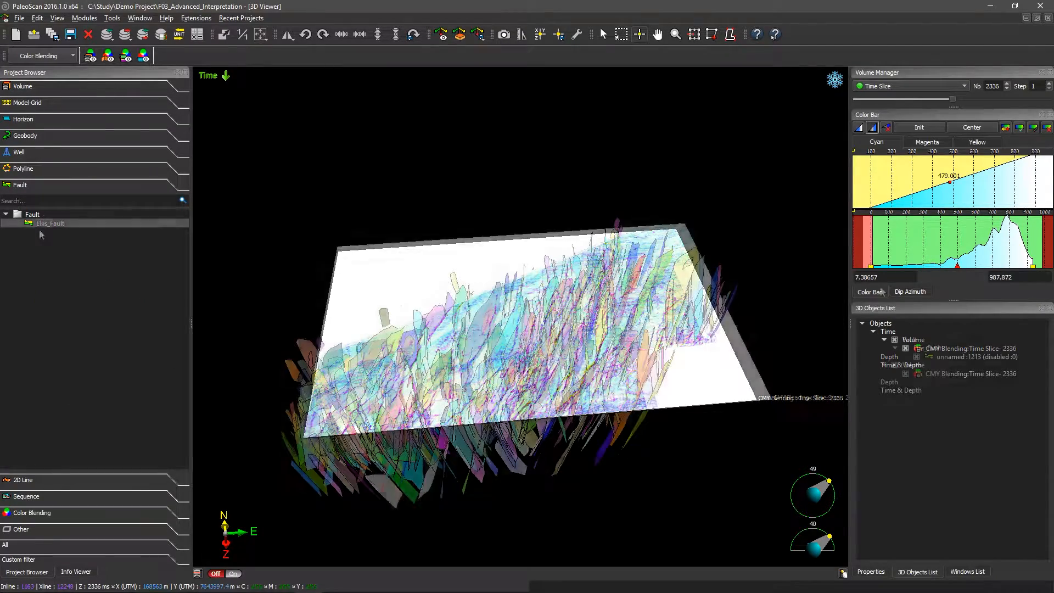
{"action": "left_click", "coordinate": [907, 292]}
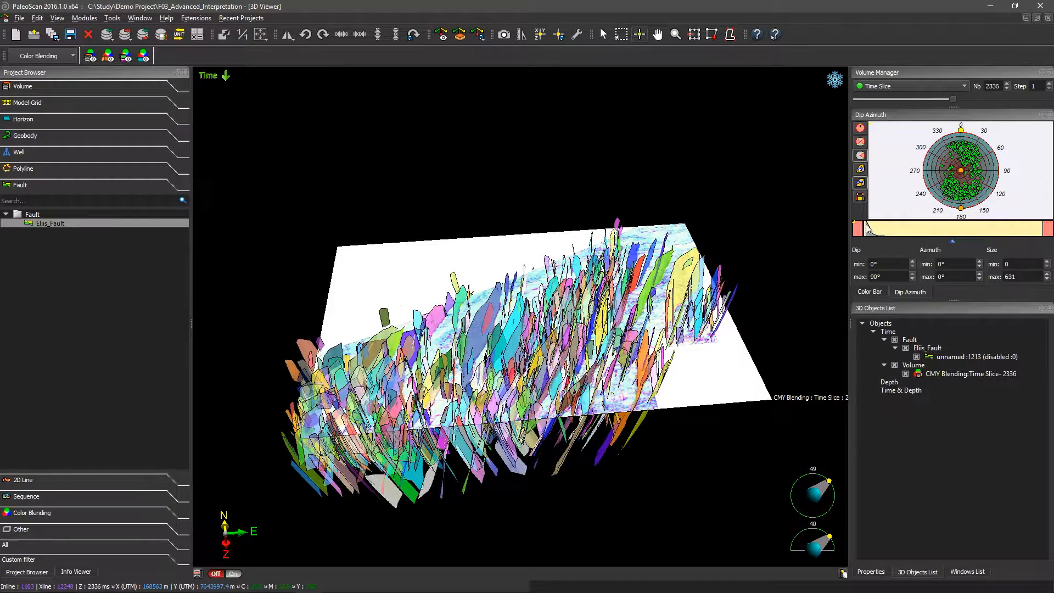
{"action": "left_click_drag", "start_coordinate": [867, 228], "coordinate": [880, 229]}
{"action": "left_click_drag", "start_coordinate": [625, 237], "coordinate": [608, 296]}
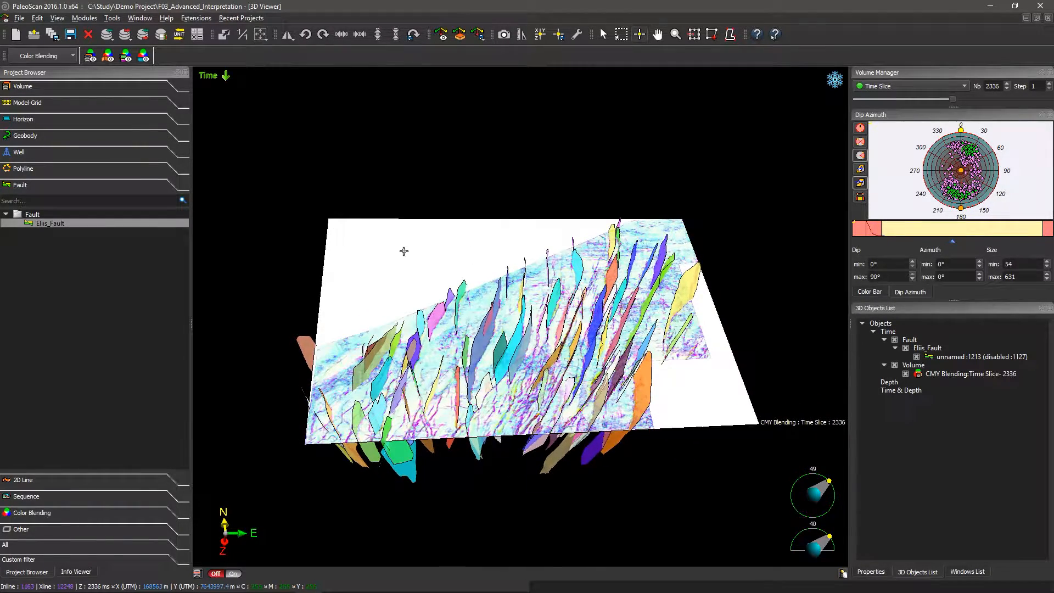
- Add the Seismic volume's inline 1485 to the 3D view and inspect it against the faults and blended slice
{"action": "left_click", "coordinate": [115, 89]}
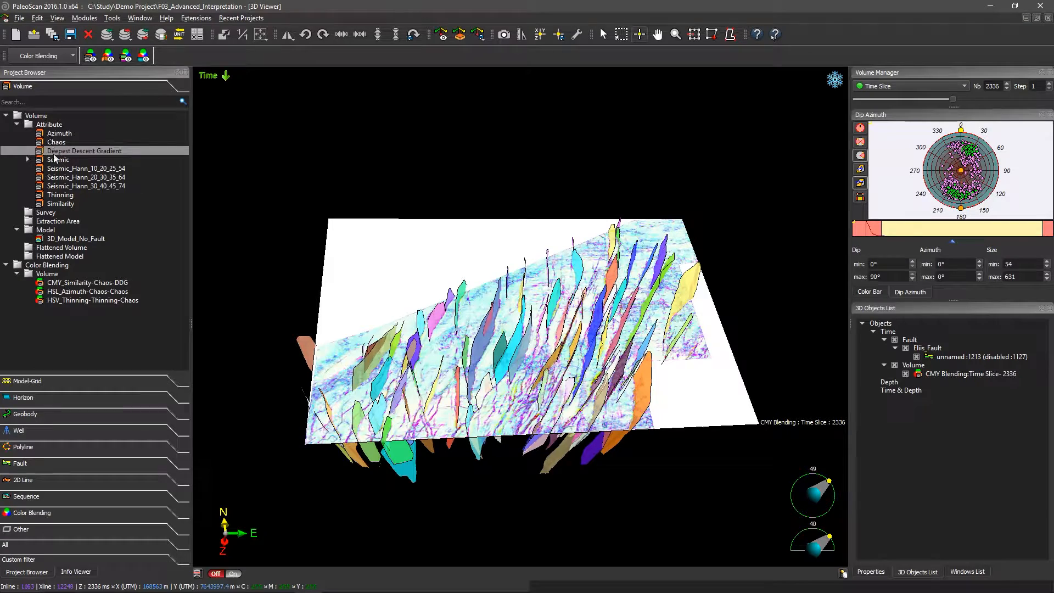
{"action": "left_click_drag", "start_coordinate": [59, 161], "coordinate": [402, 209]}
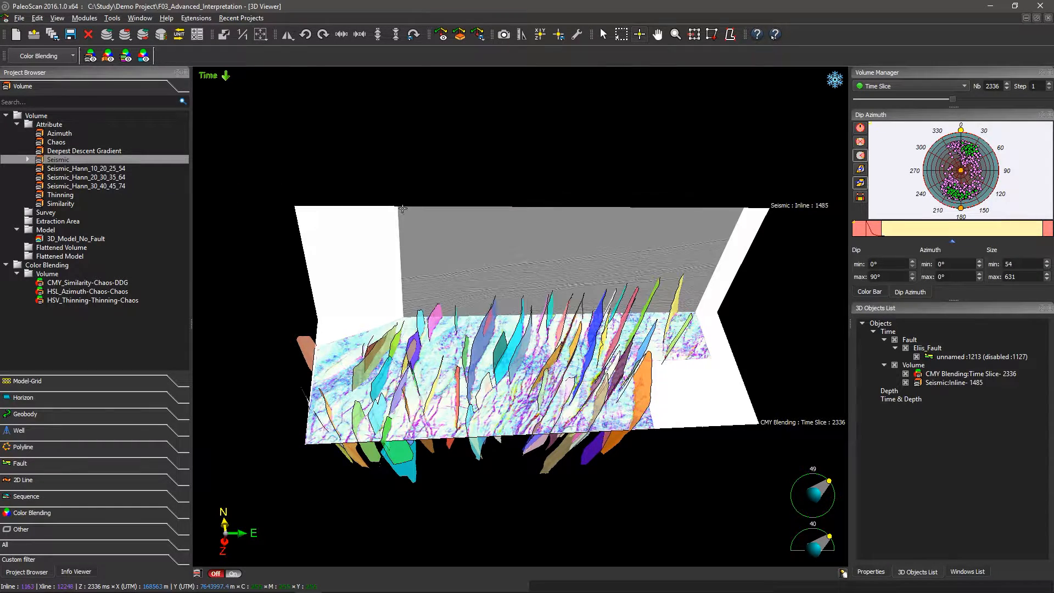
{"action": "left_click_drag", "start_coordinate": [529, 271], "coordinate": [528, 375]}
{"action": "scroll", "coordinate": [528, 375], "scroll_direction": "up", "scroll_amount": 5}
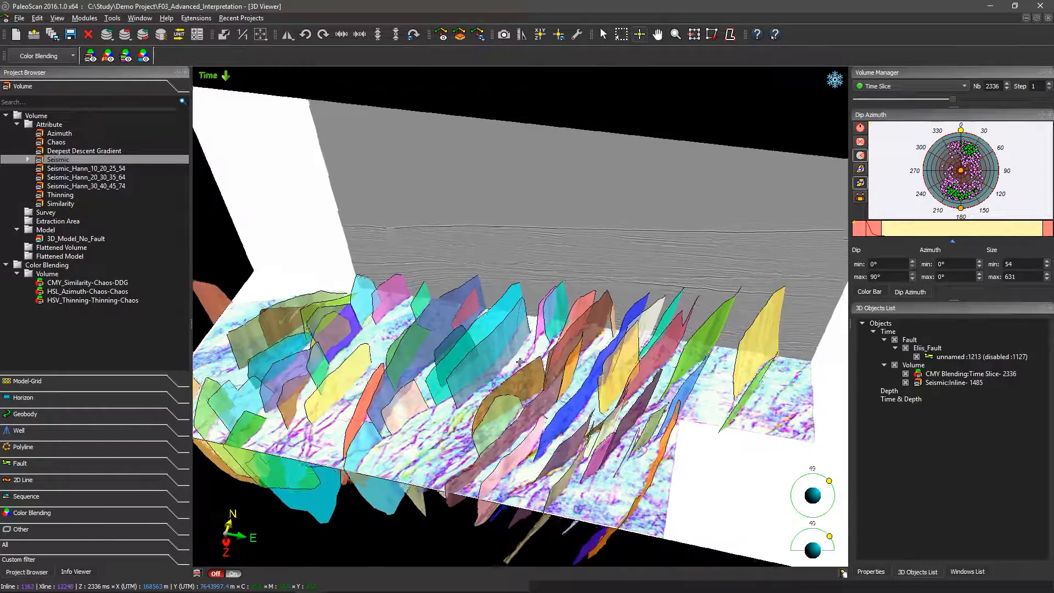